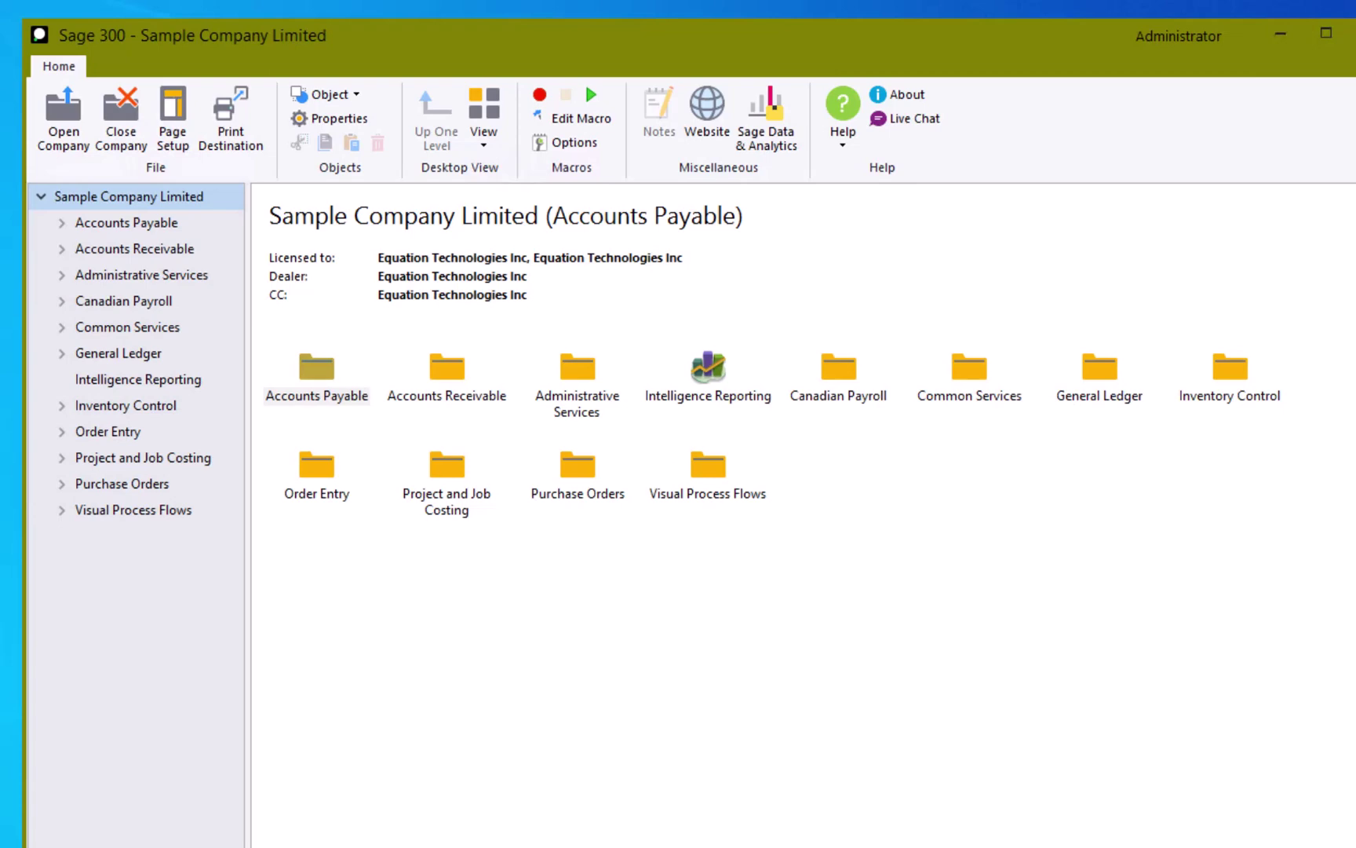
Step: Open the SAMLTD - Schedules window from Common Services > Scheduling
left_click(151, 330)
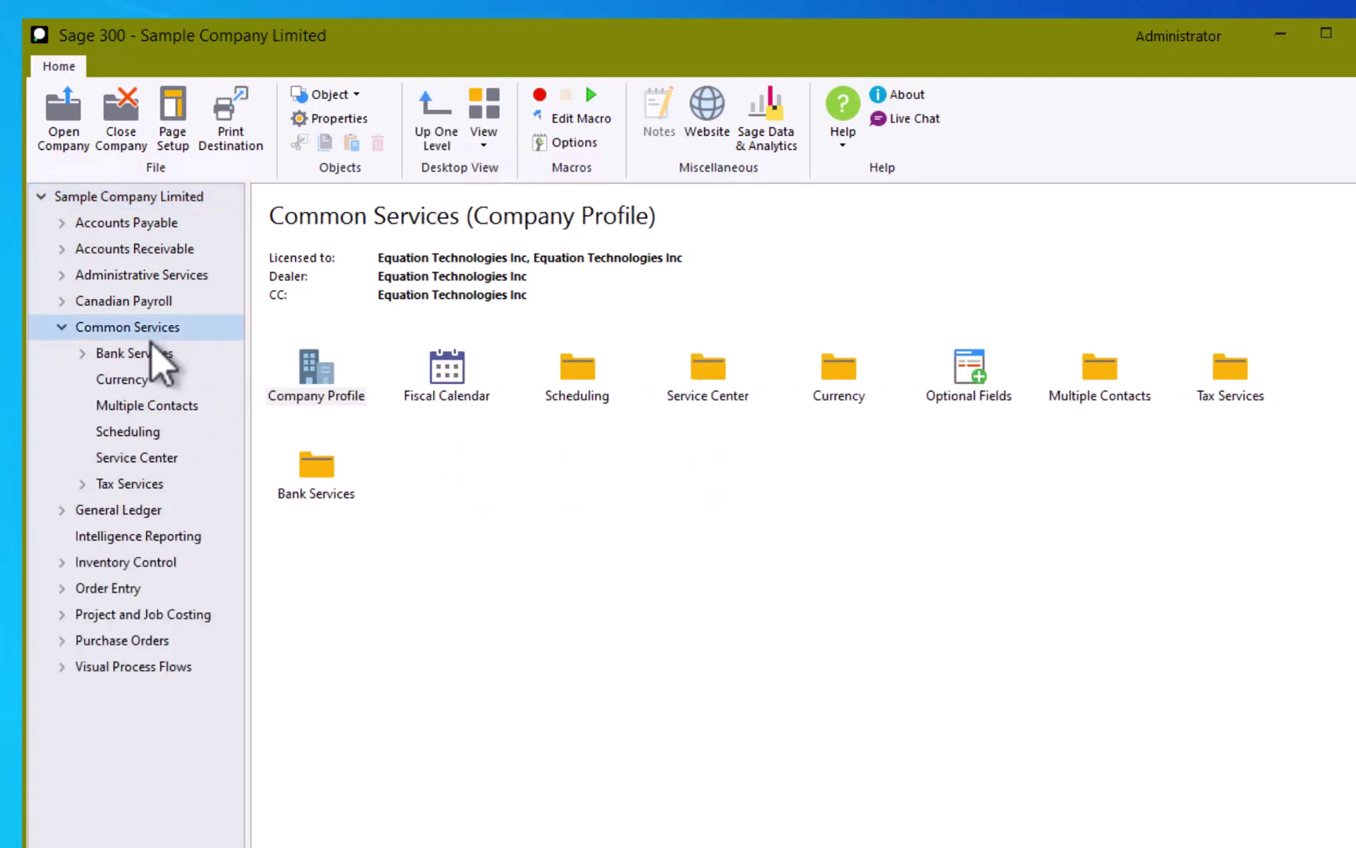
left_click(148, 433)
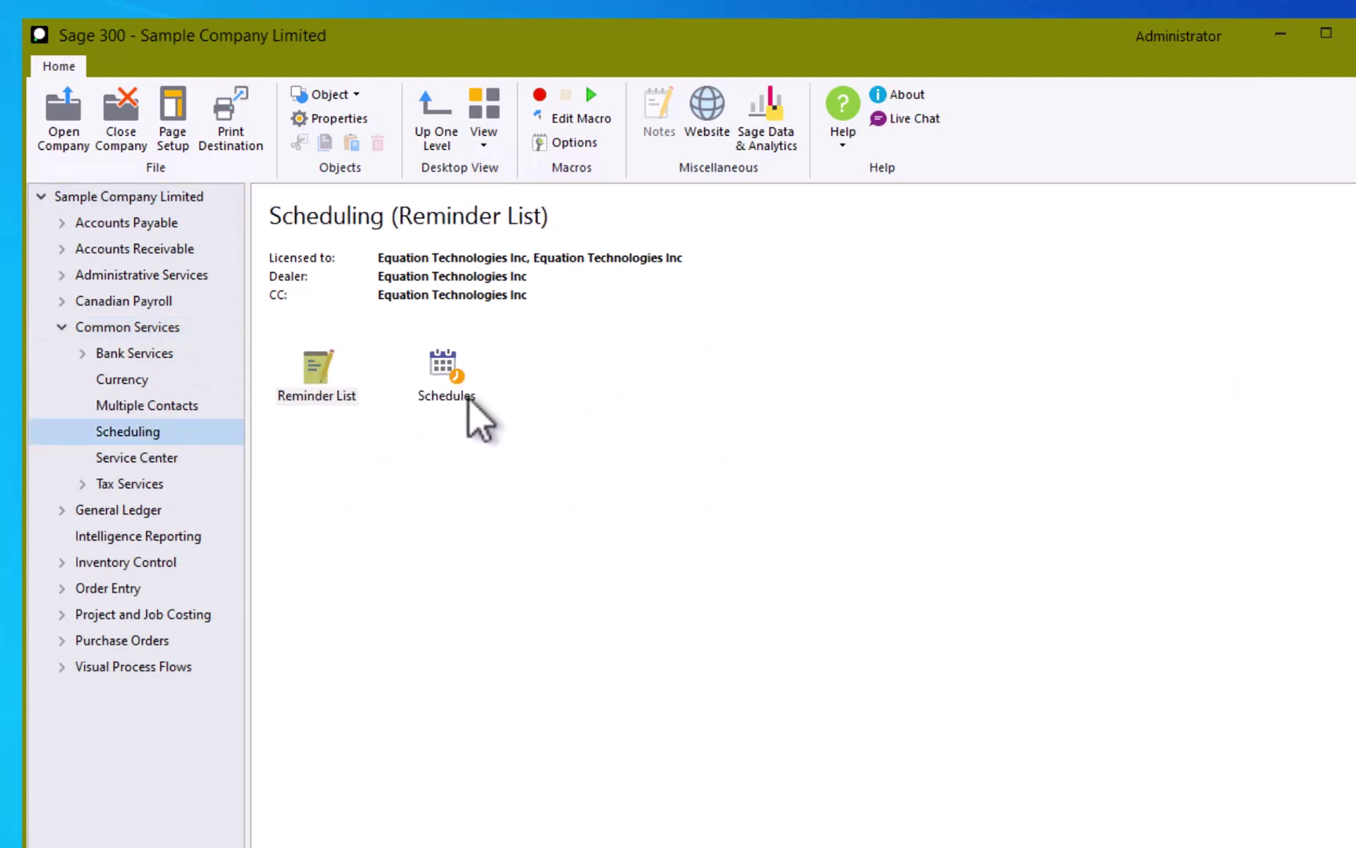
double_click(453, 381)
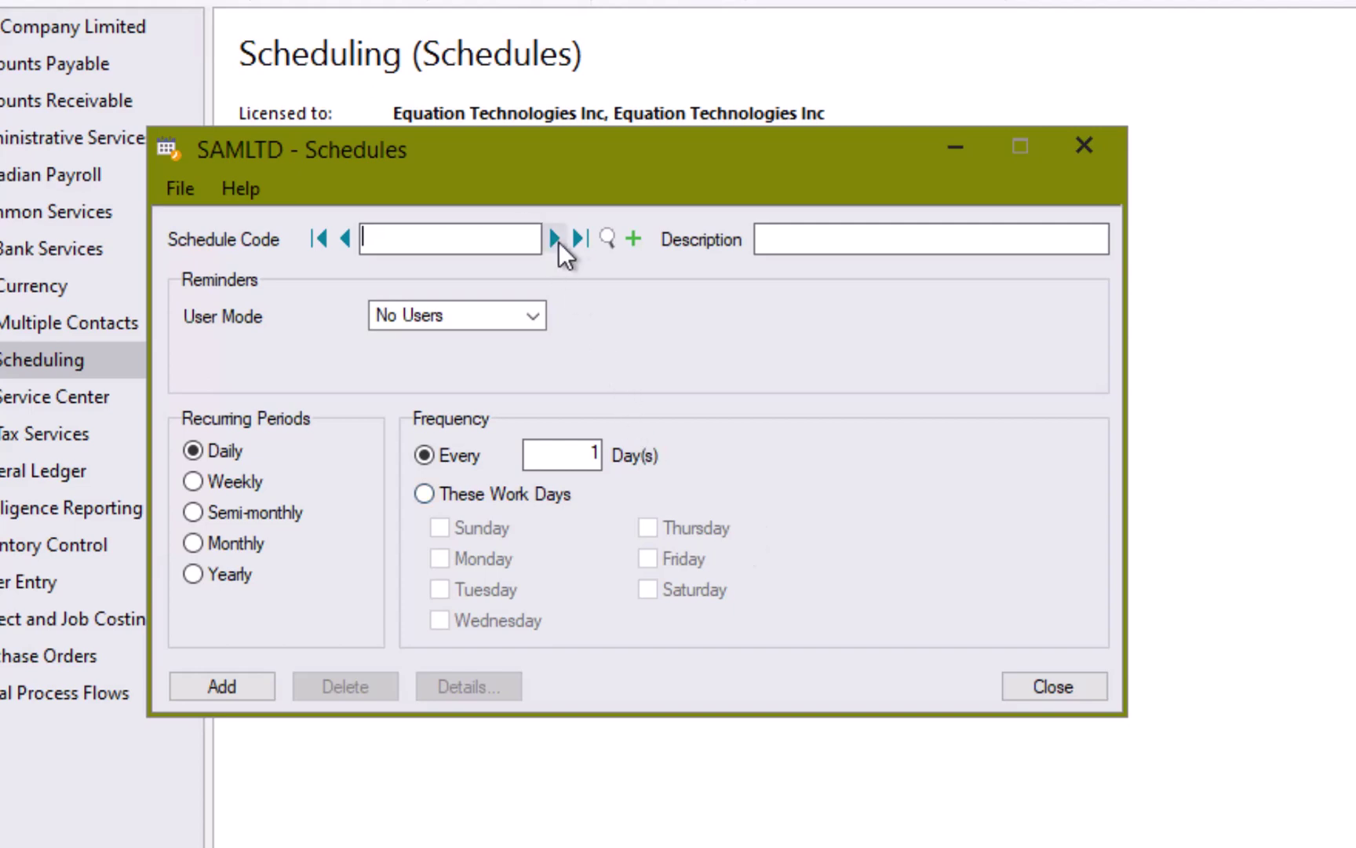
left_click(604, 237)
key("Return")
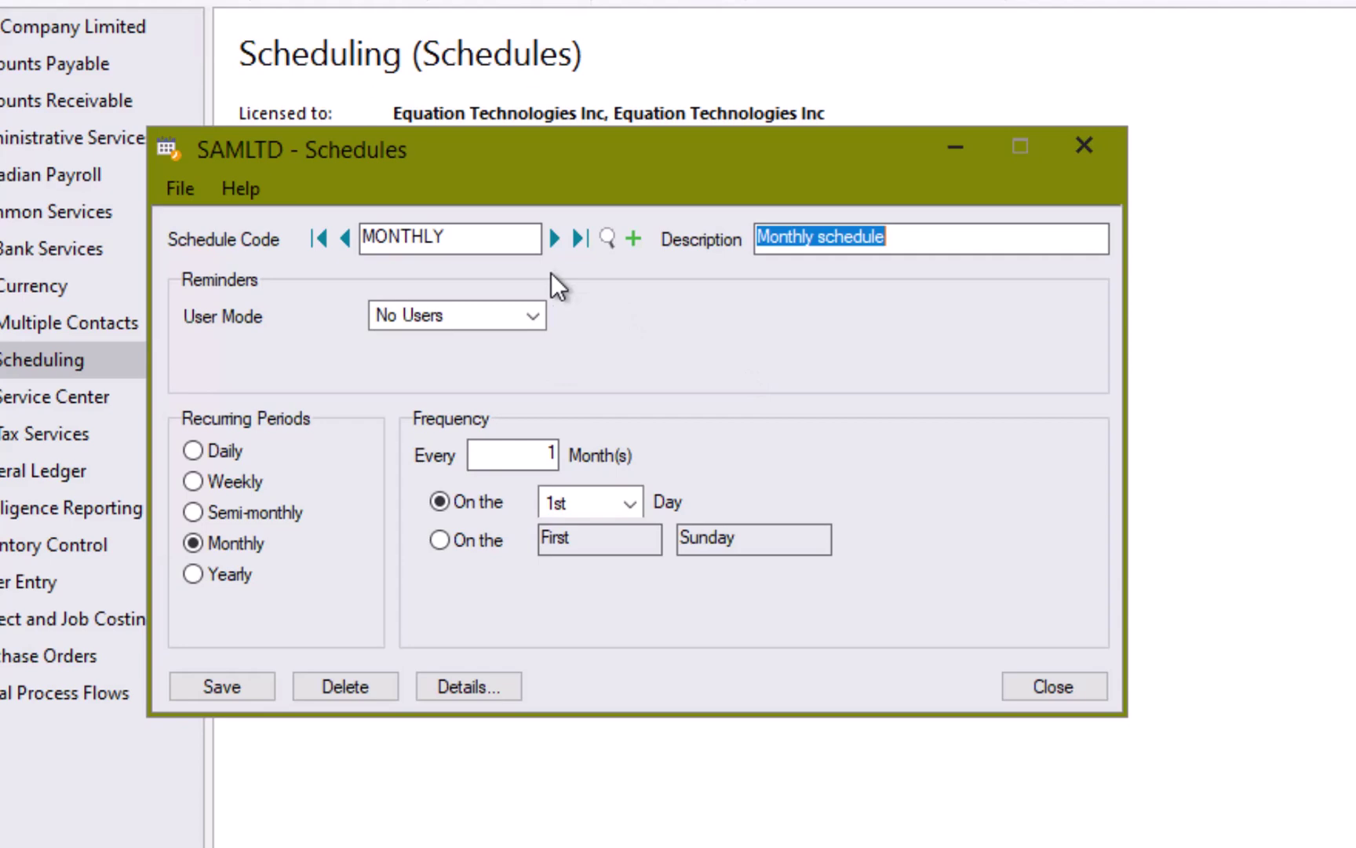
left_click_drag(502, 240, 266, 242)
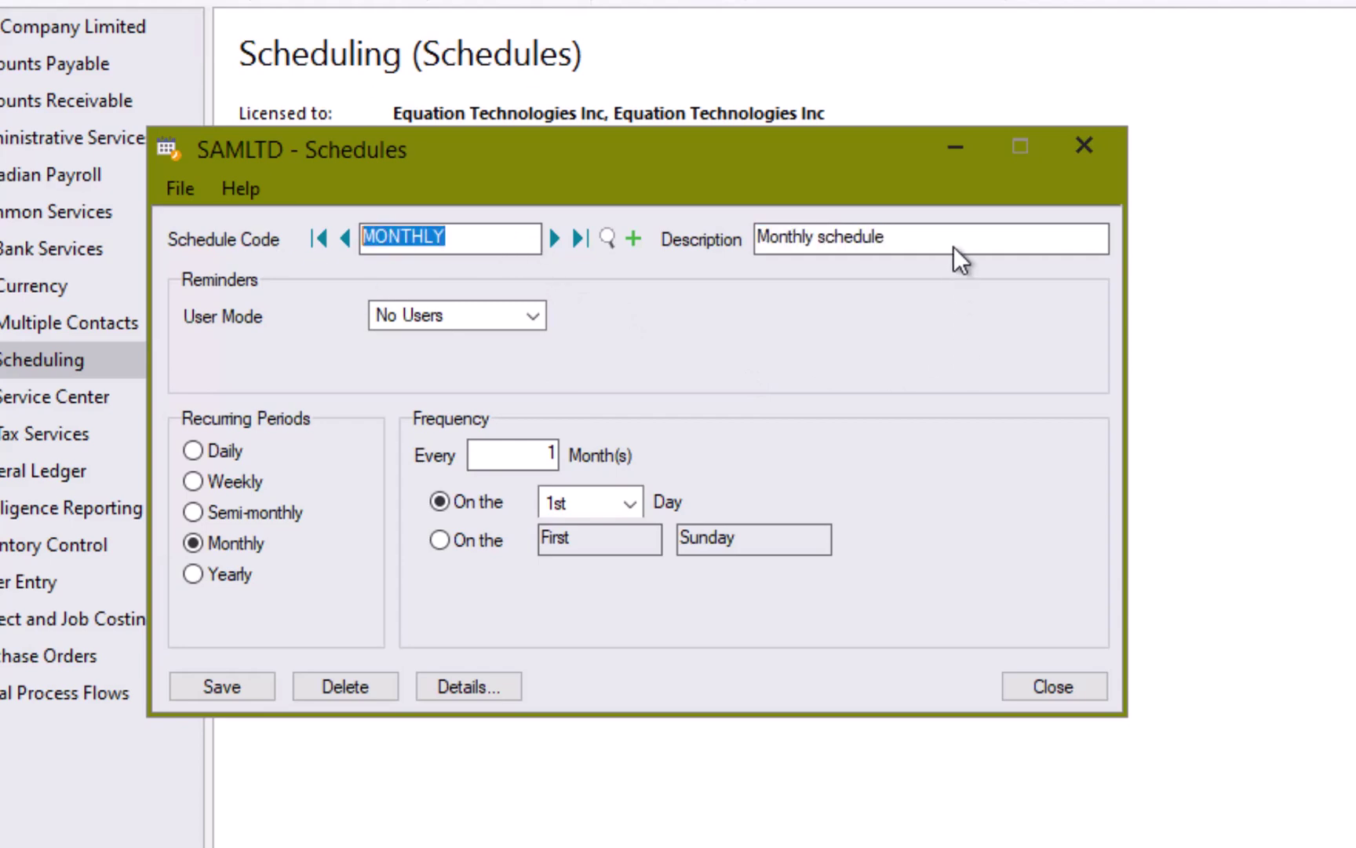
left_click_drag(954, 242, 572, 237)
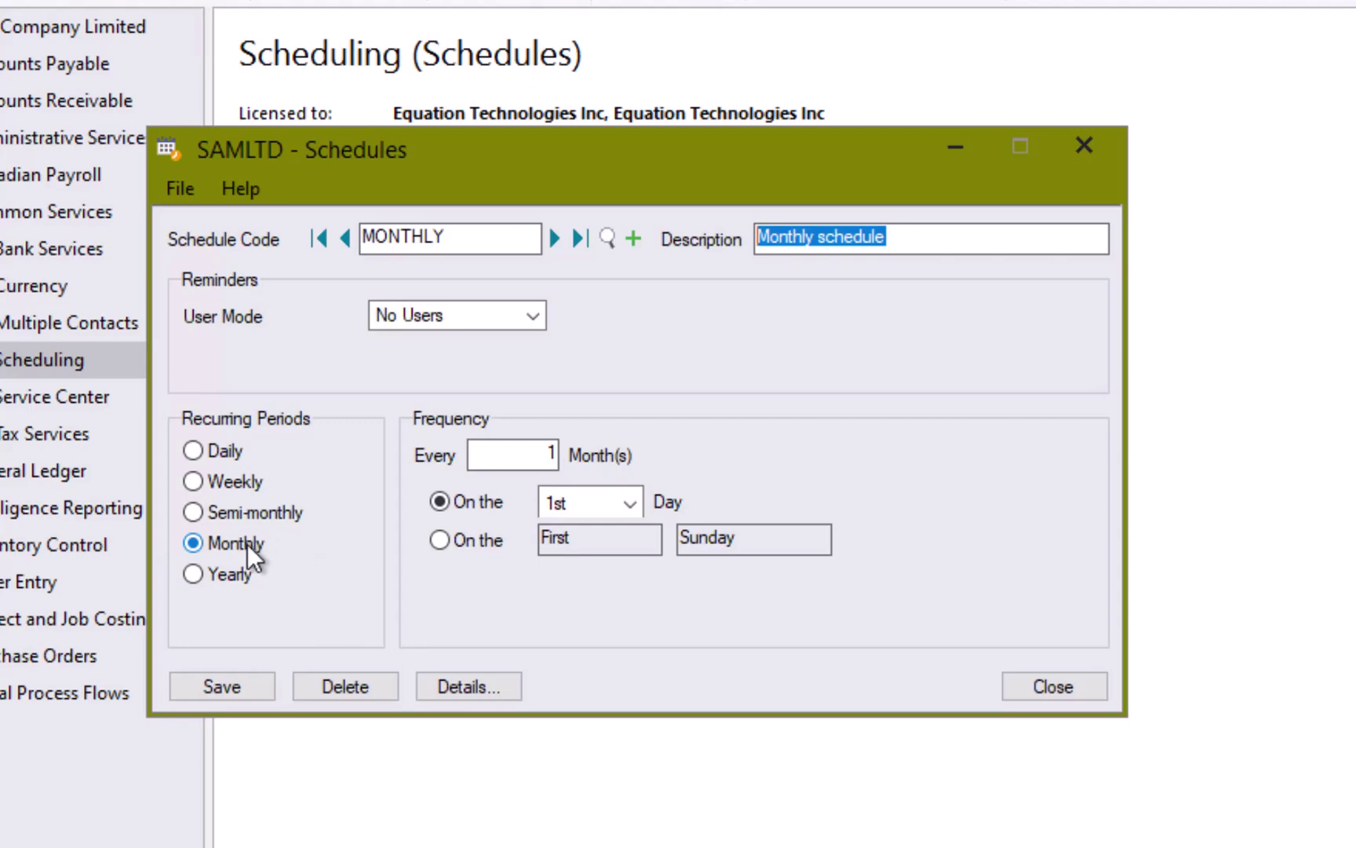
left_click(473, 451)
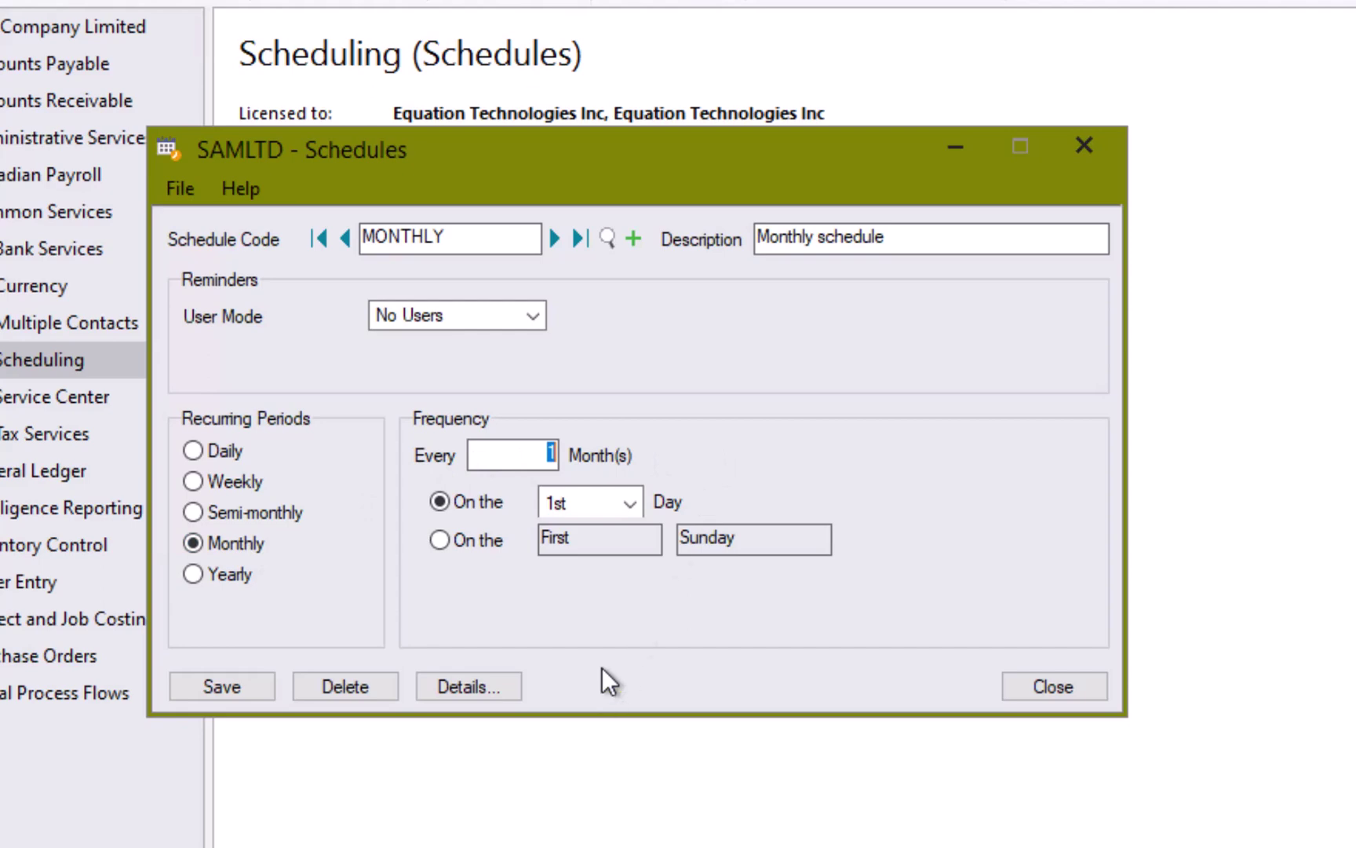
left_click(602, 517)
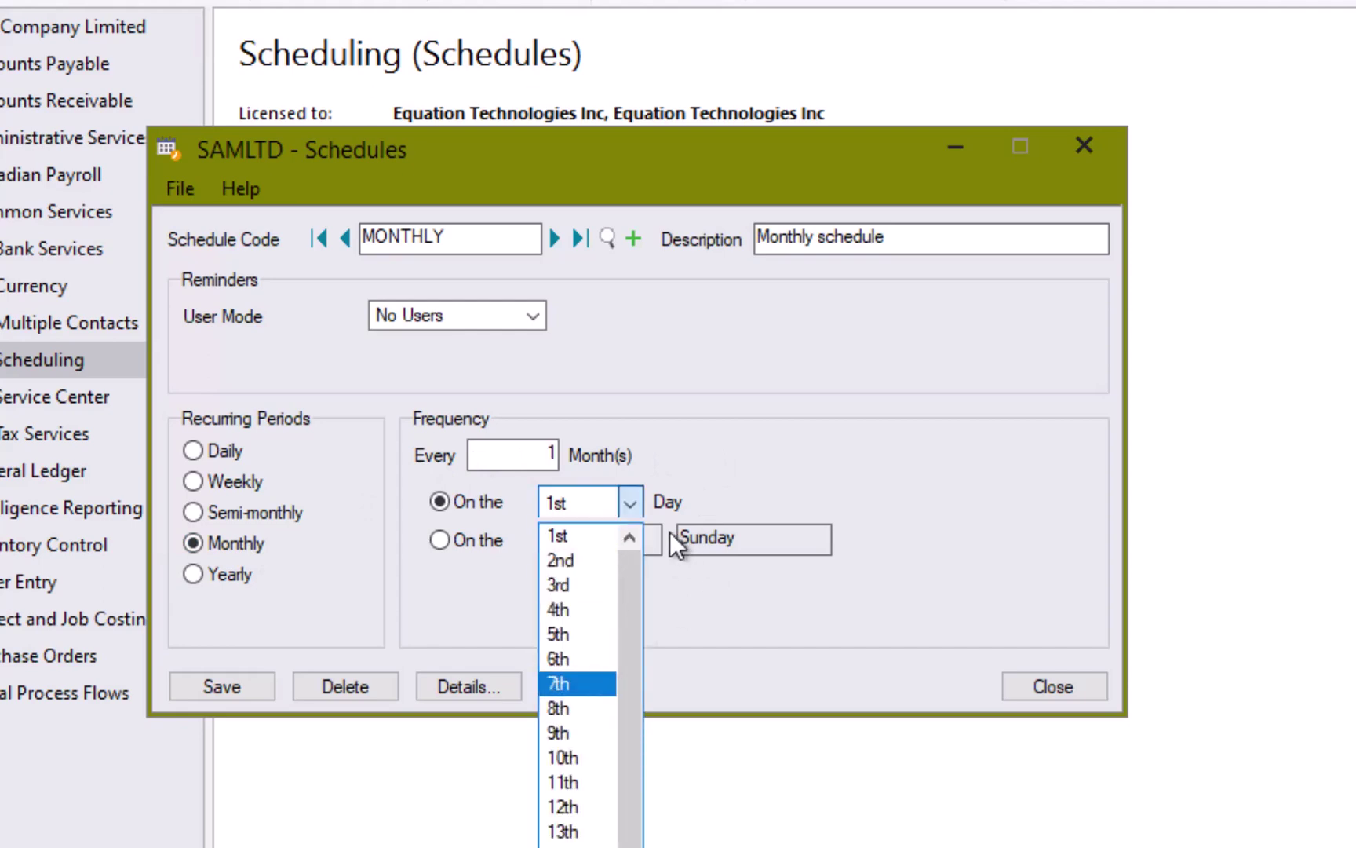
left_click(584, 536)
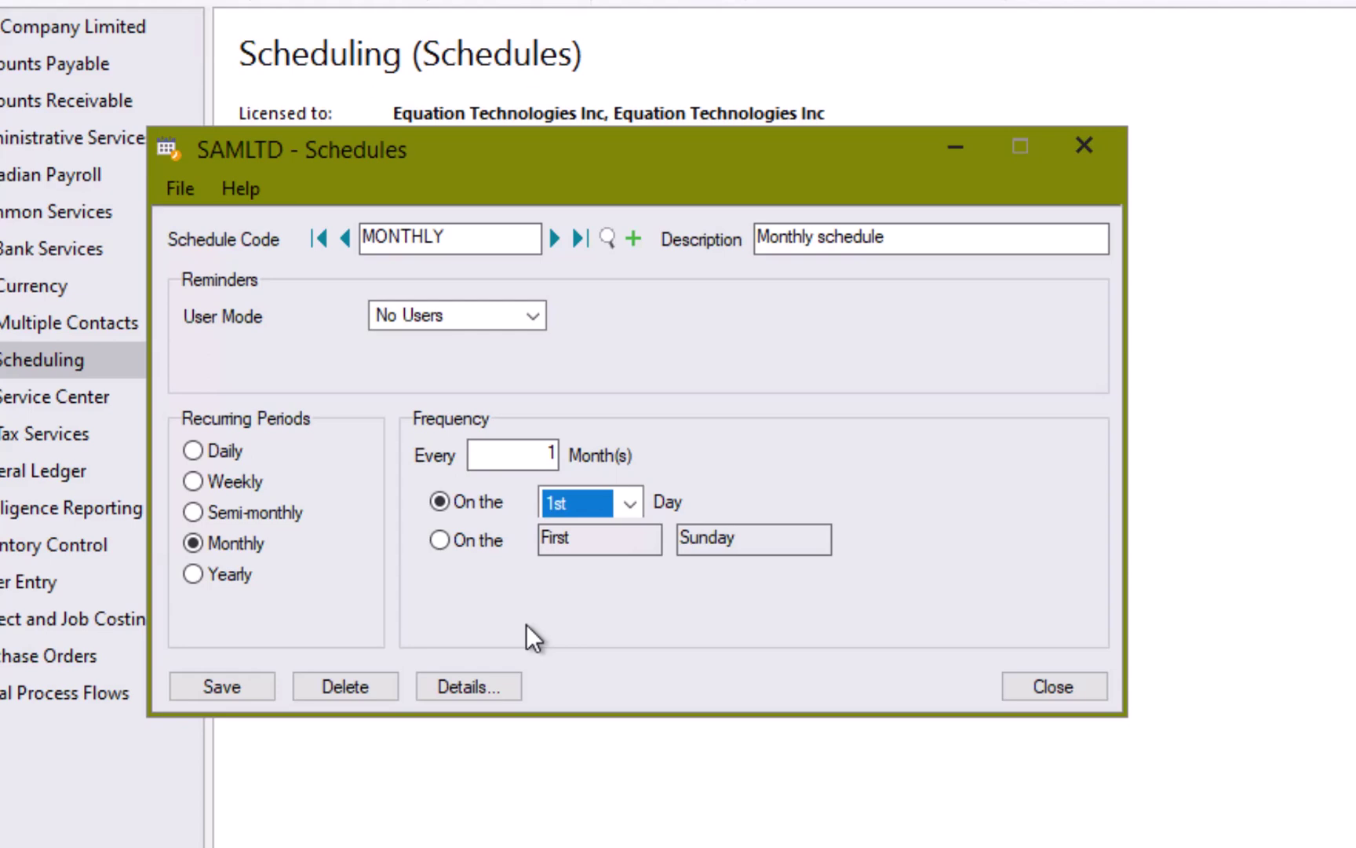
left_click(631, 247)
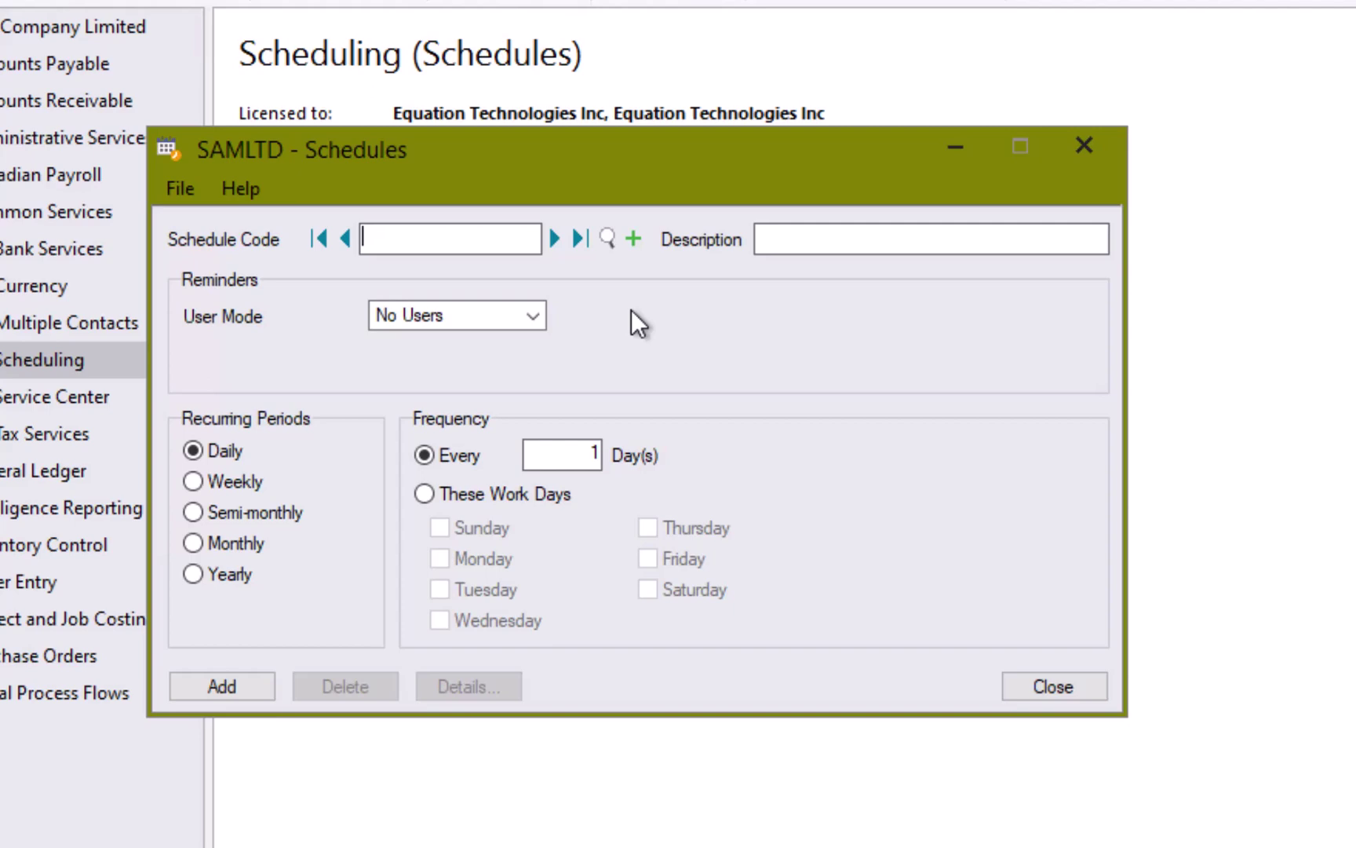
Step: Enter schedule code 20MONTH with the description '20th of the Month'
type("20MONTH")
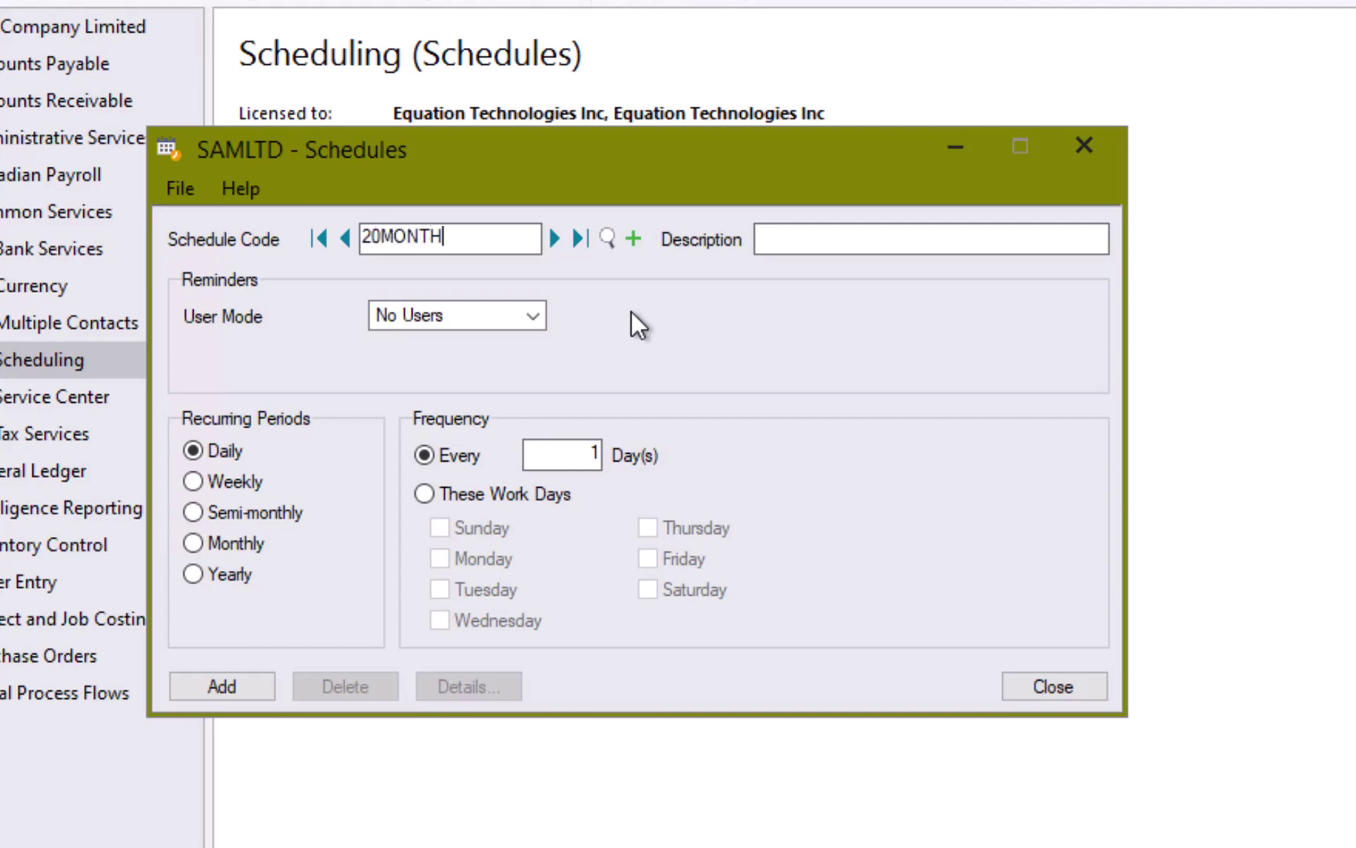
key("Tab")
type("20th Of")
key("BackSpace")
key("BackSpace")
type("of the ")
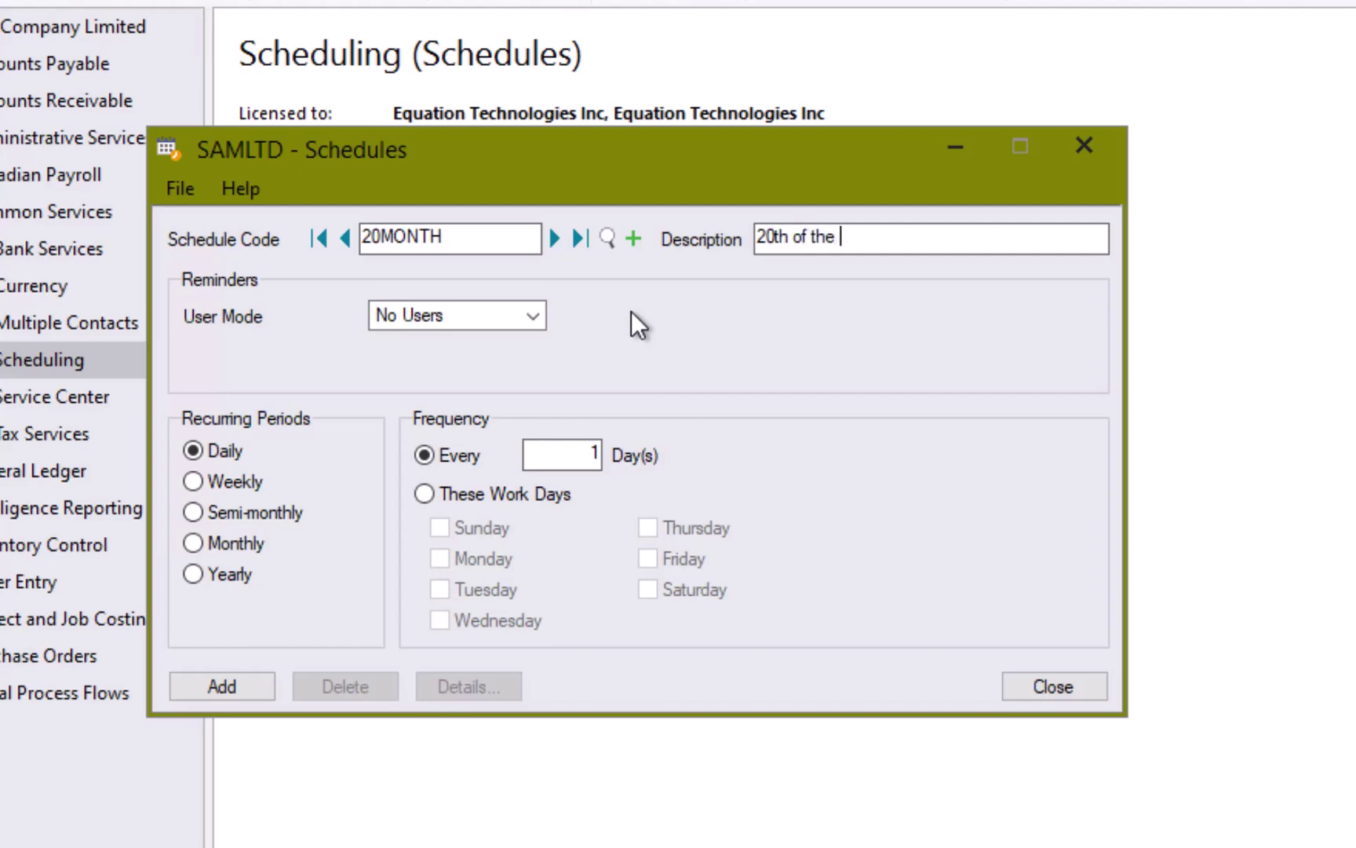
type("Month")
key("Tab")
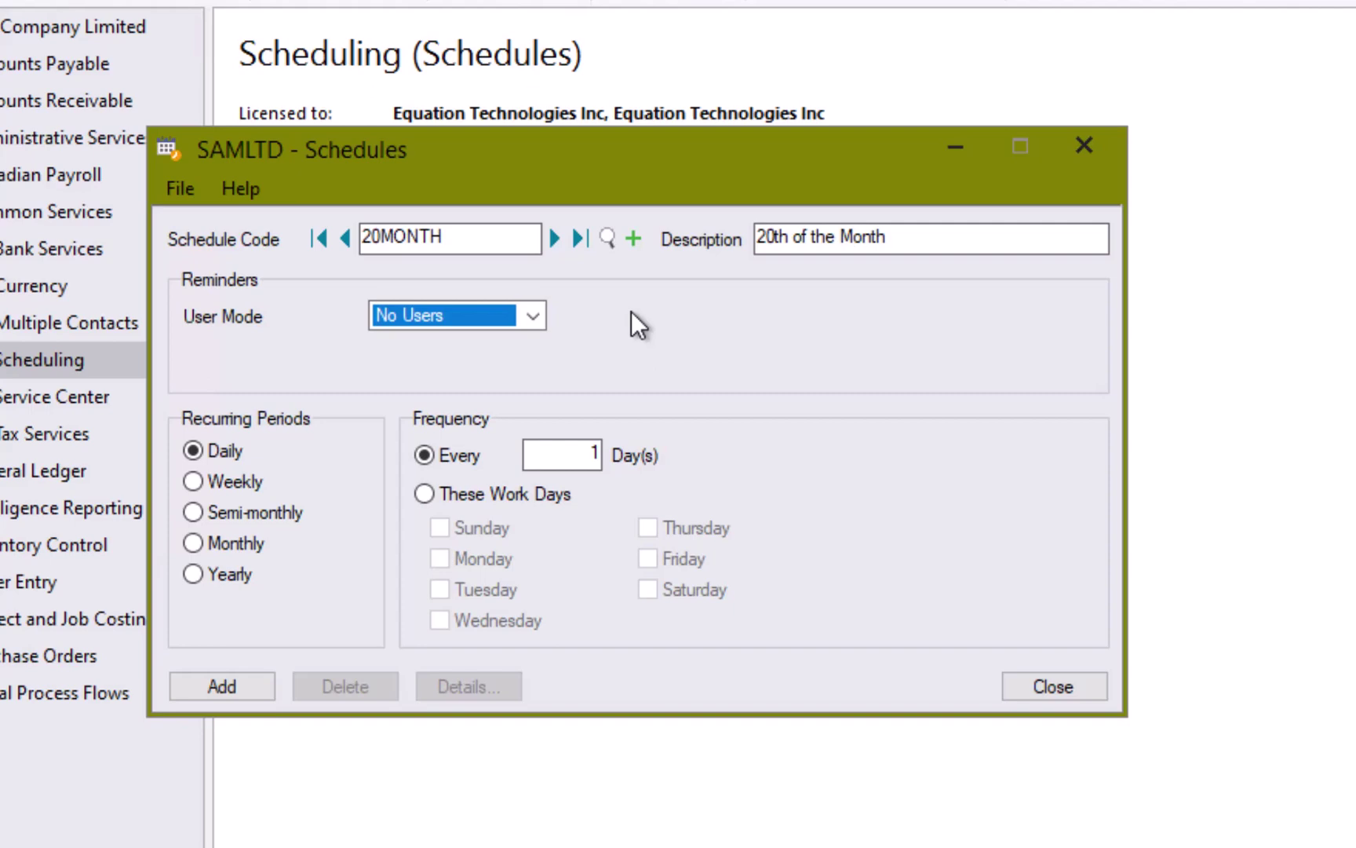
left_click(467, 317)
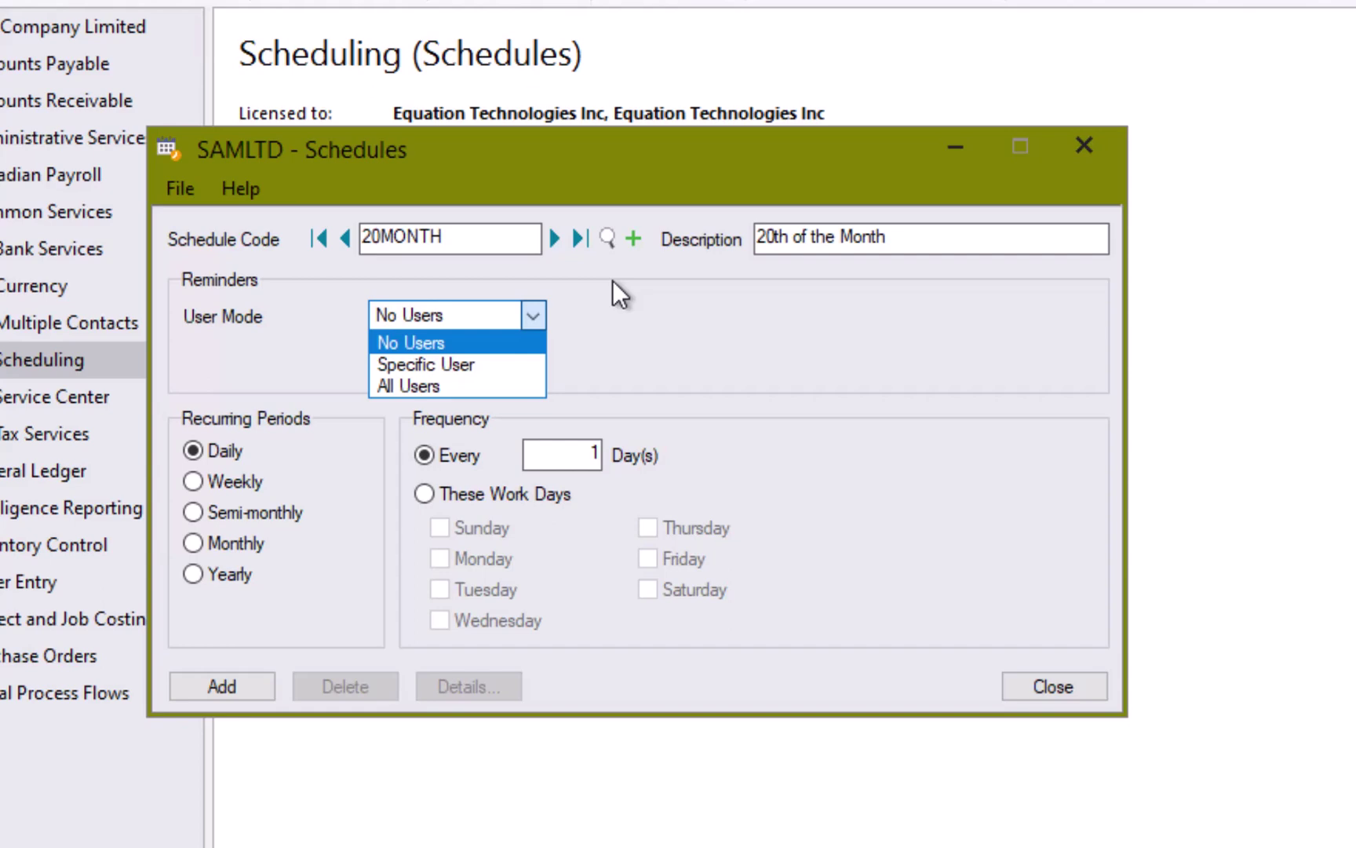
Step: Set reminders to go to the demo user as a Specific User, 1 day in advance
left_click(459, 364)
left_click(842, 314)
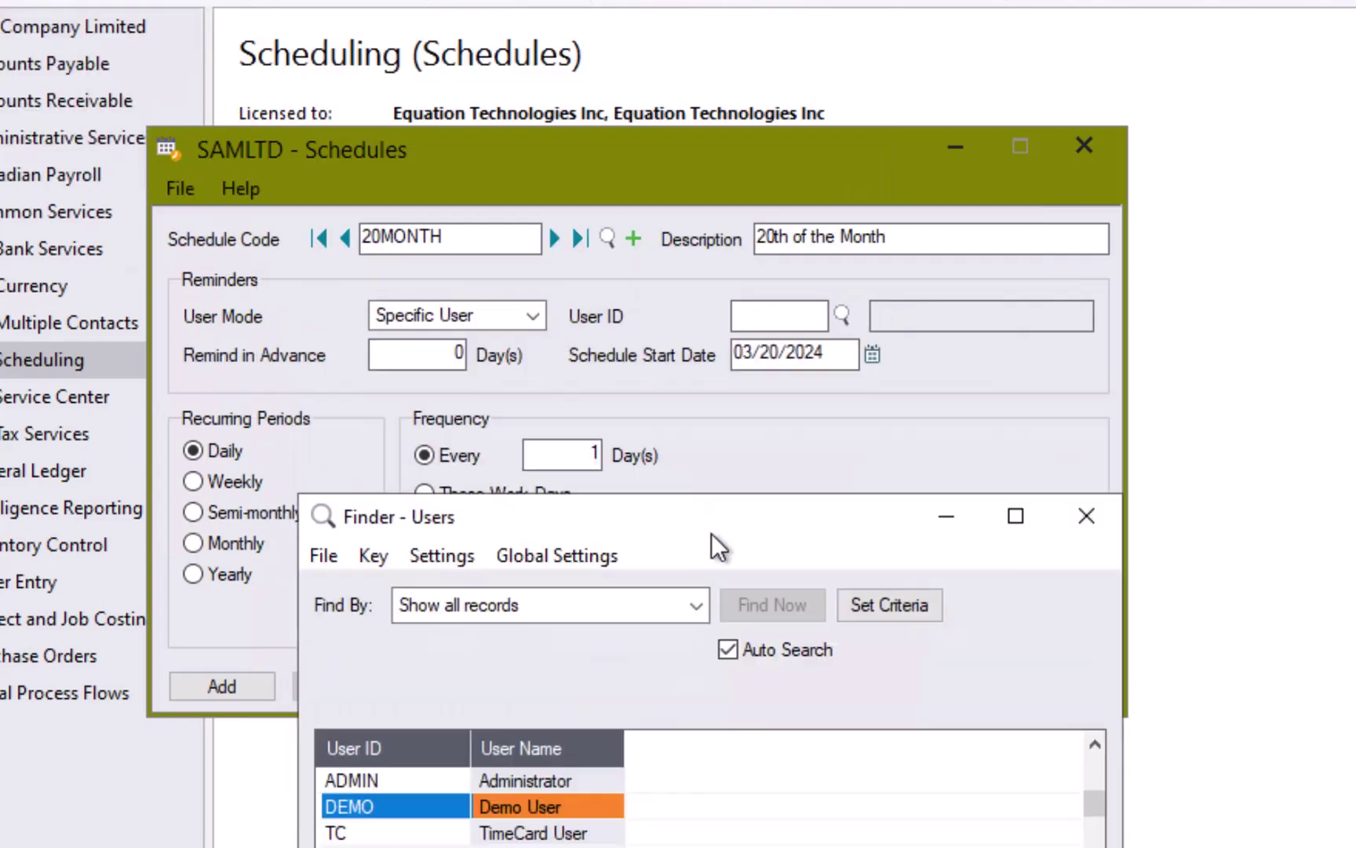
left_click_drag(711, 533, 721, 370)
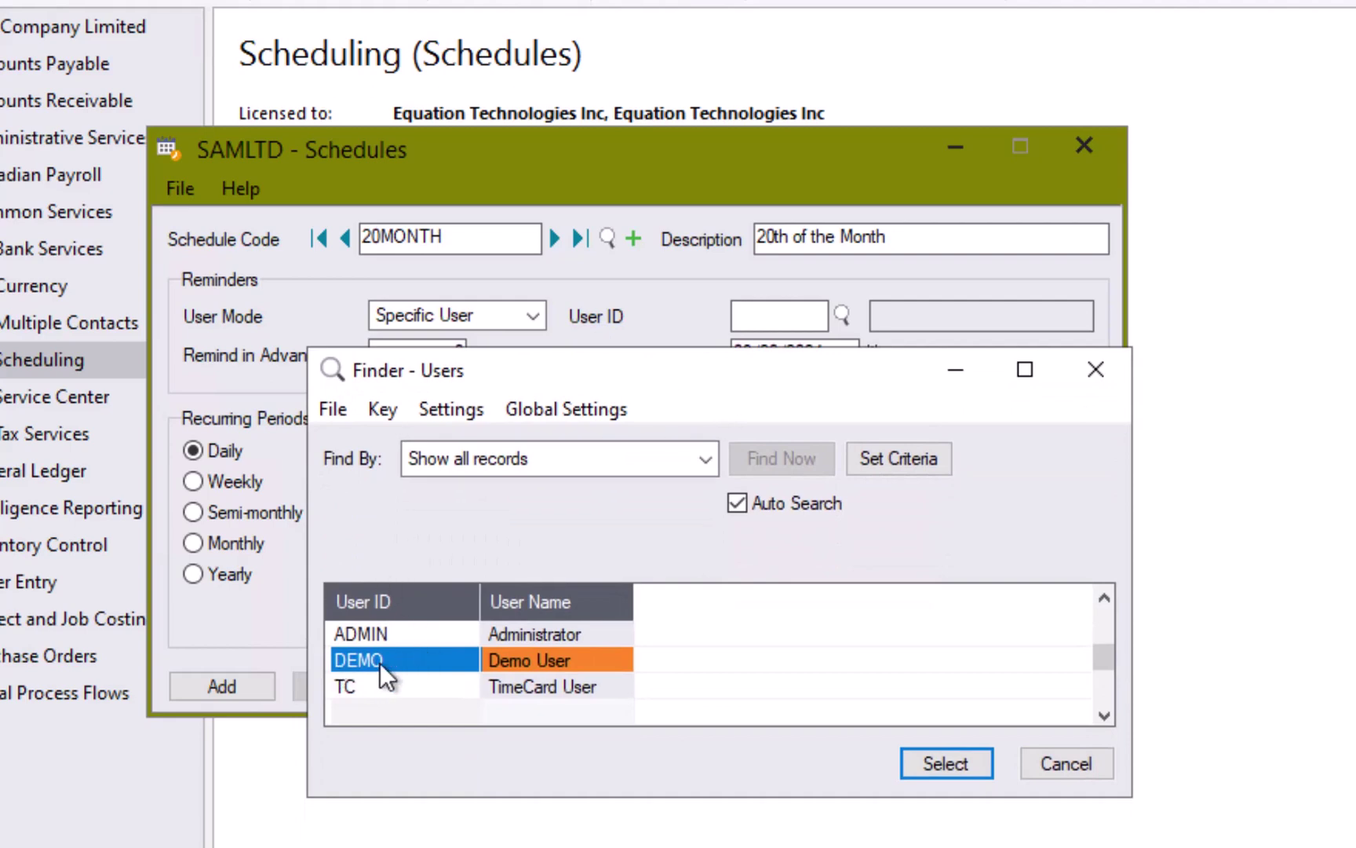
left_click(959, 764)
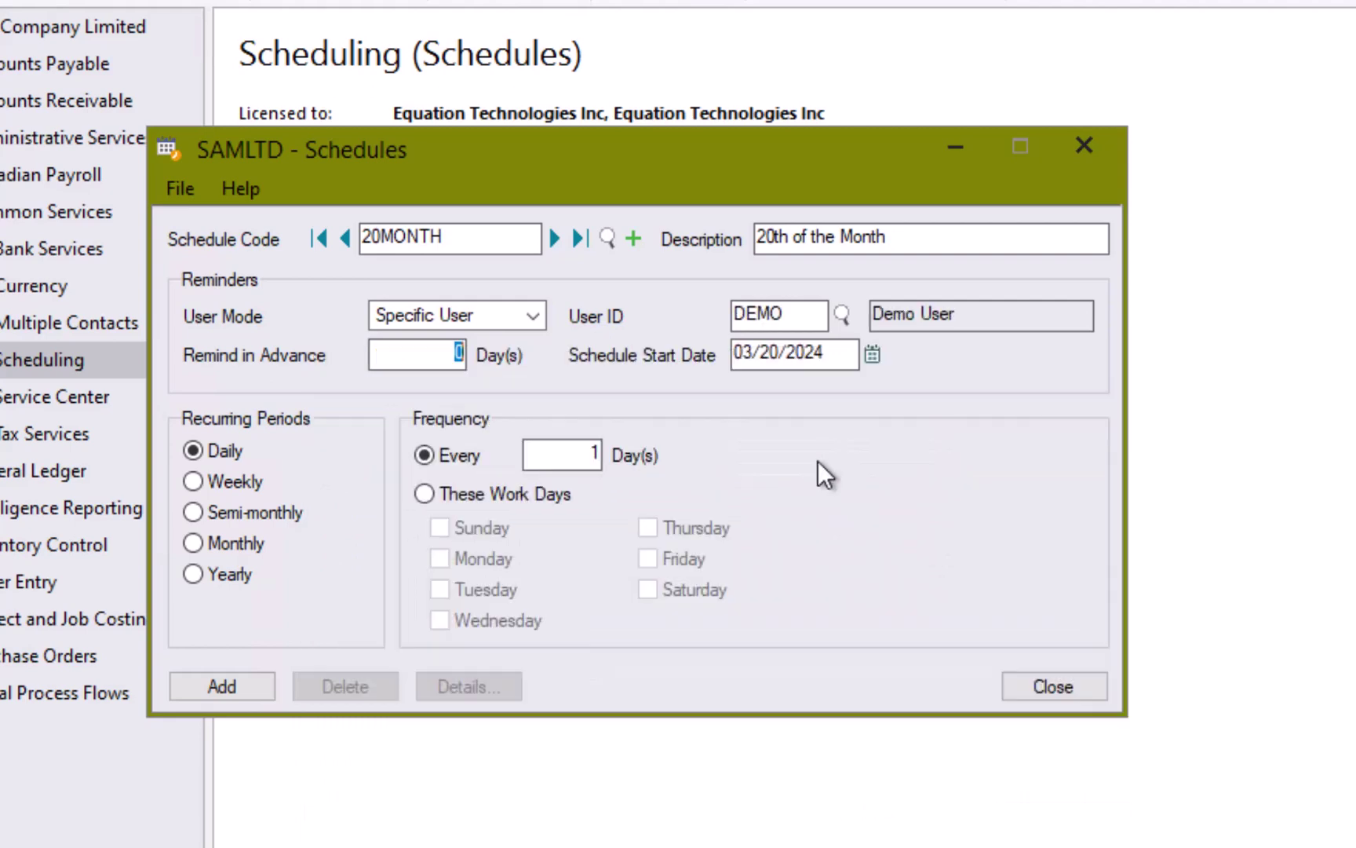
type("1")
key("Tab")
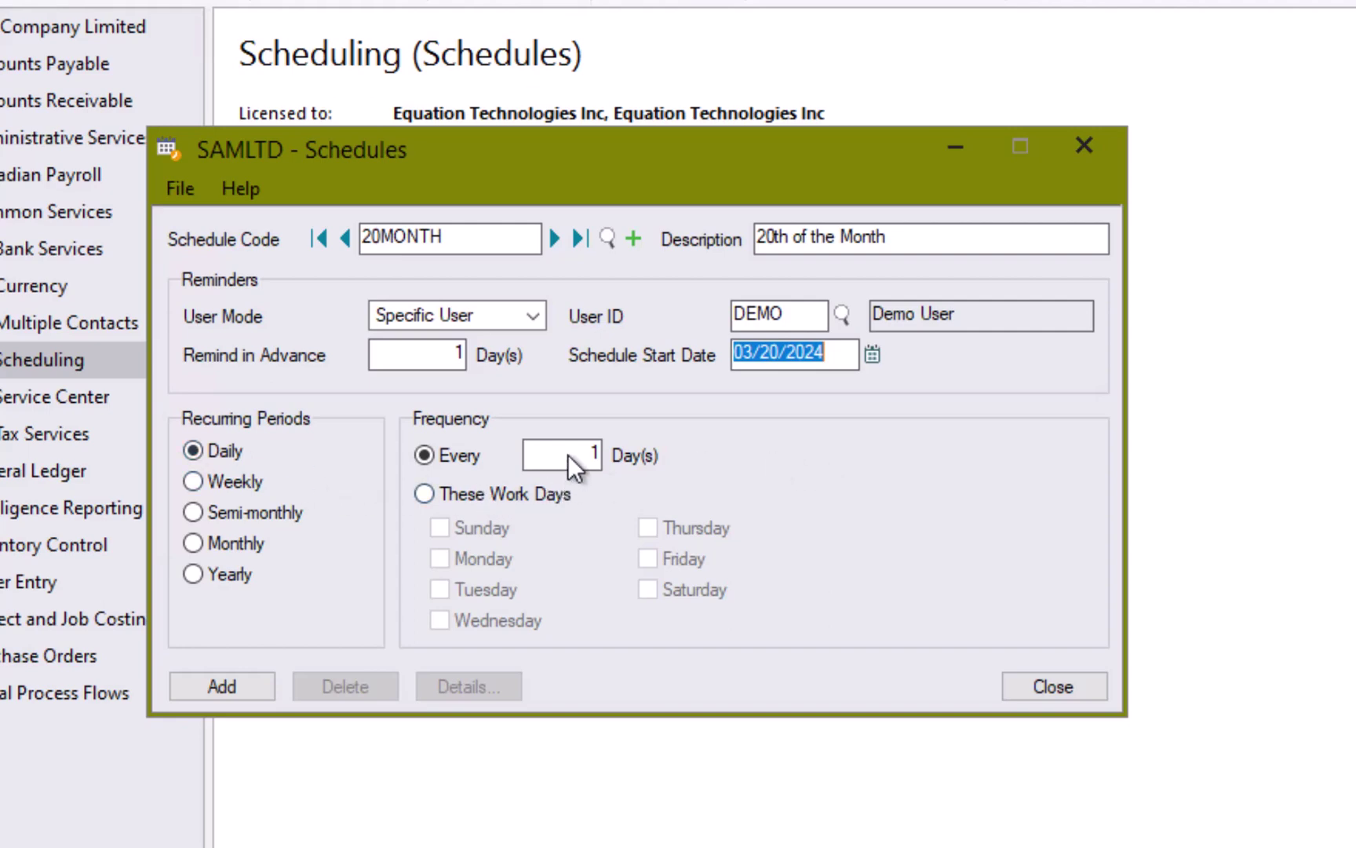
Step: Try These Work Days, then a Weekly recurrence every 2 weeks on Monday
left_click(484, 492)
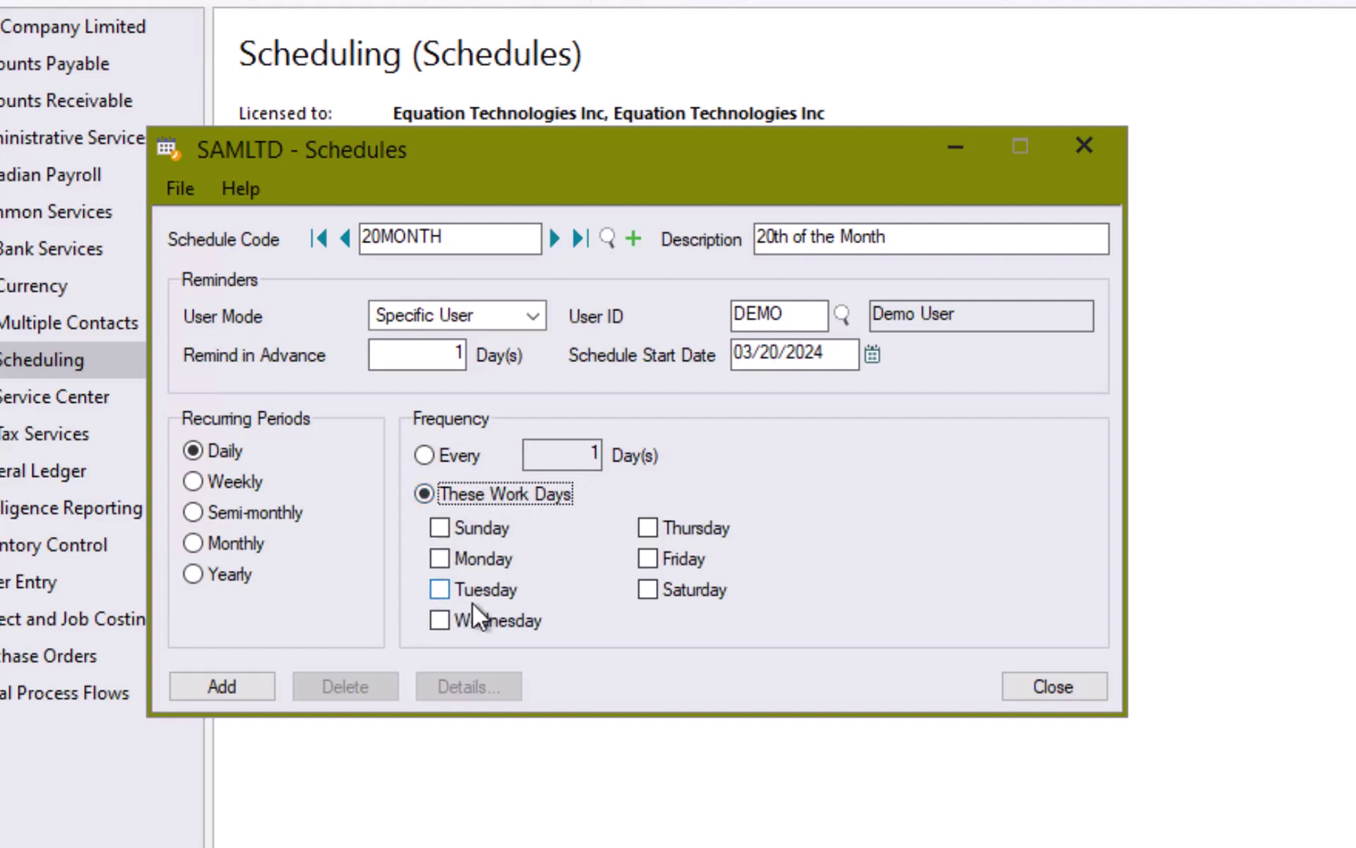
left_click(227, 482)
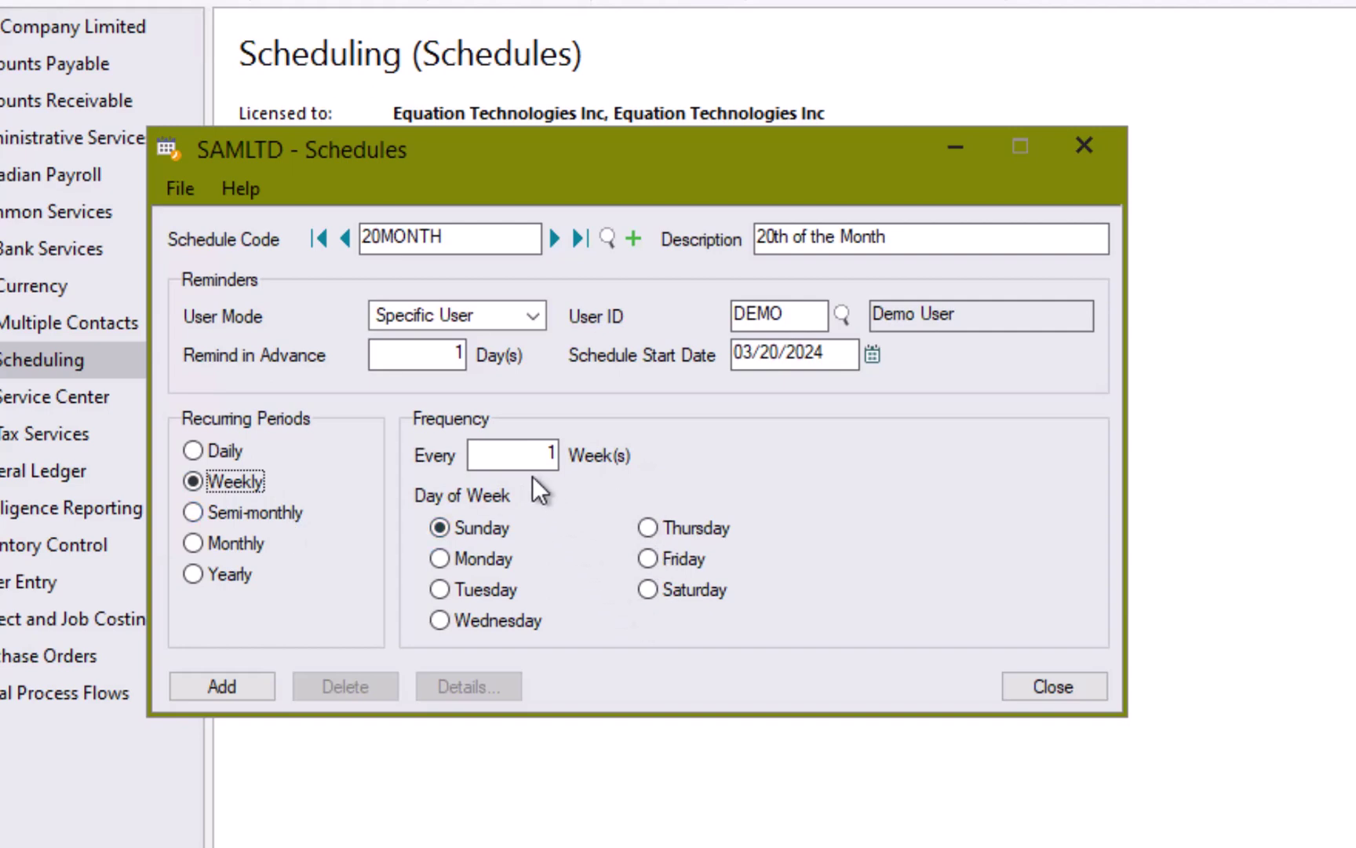
left_click(551, 456)
type("2")
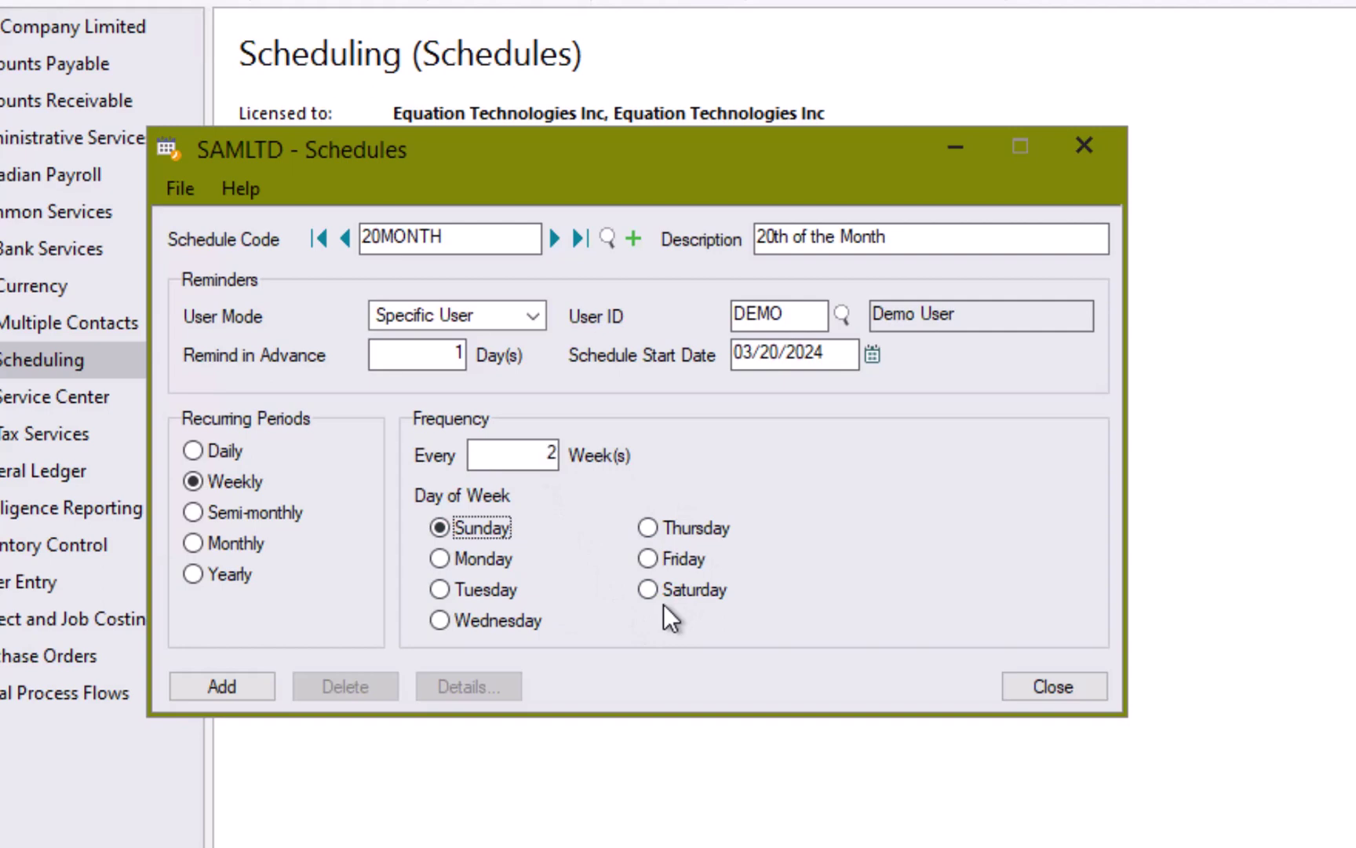
left_click(442, 560)
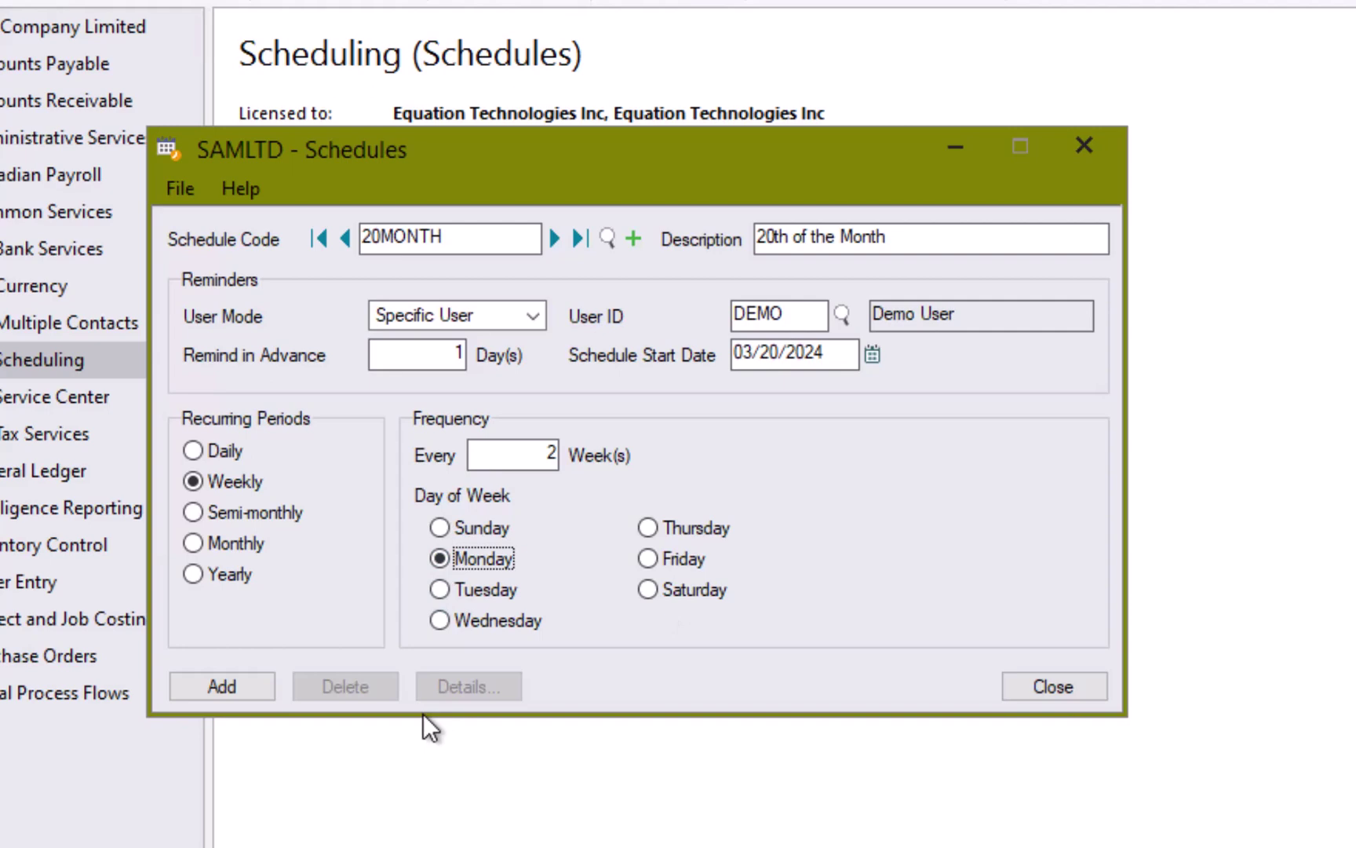
Step: Try Semi-monthly on the 15th and month end, then switch to Monthly recurrence
left_click(267, 513)
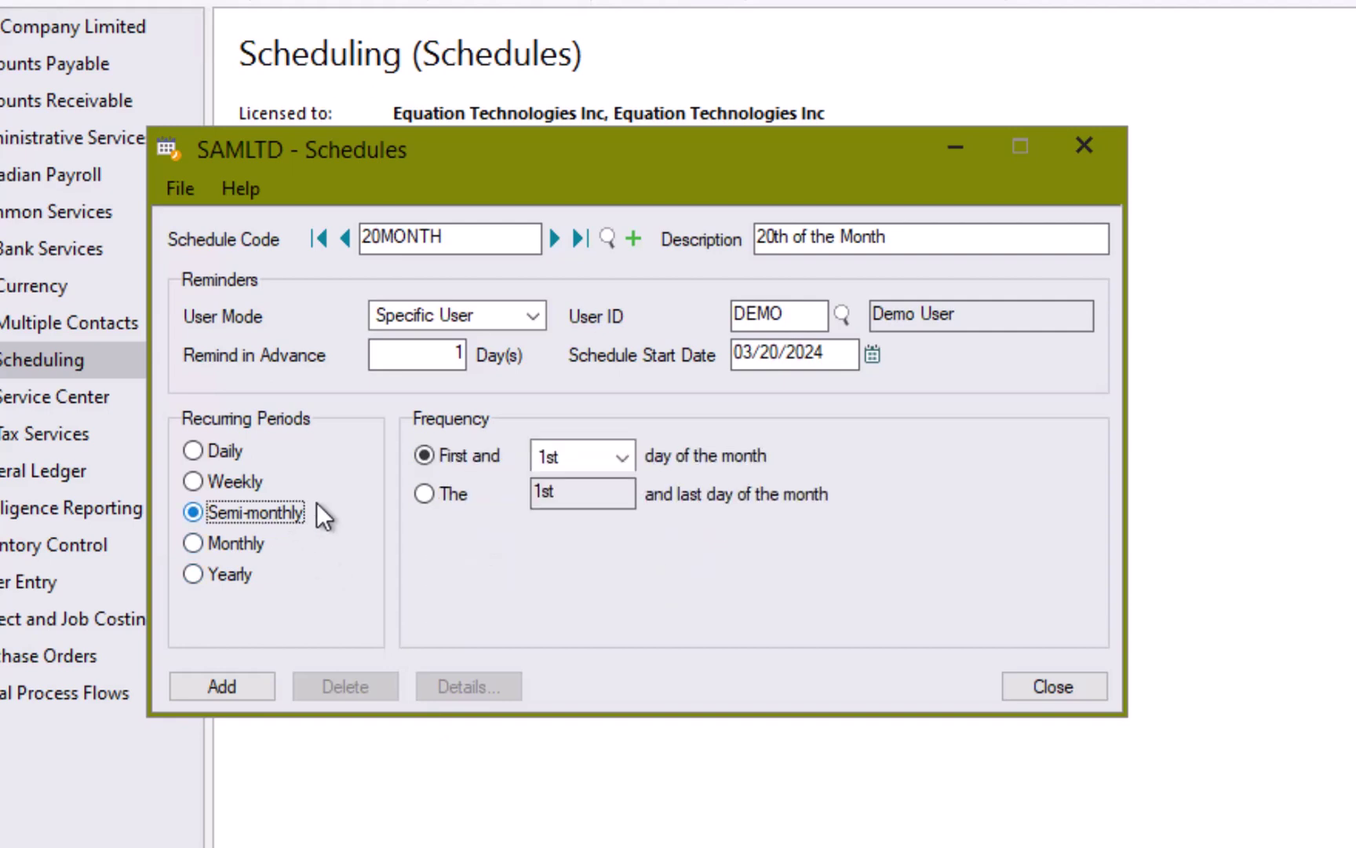
left_click(441, 495)
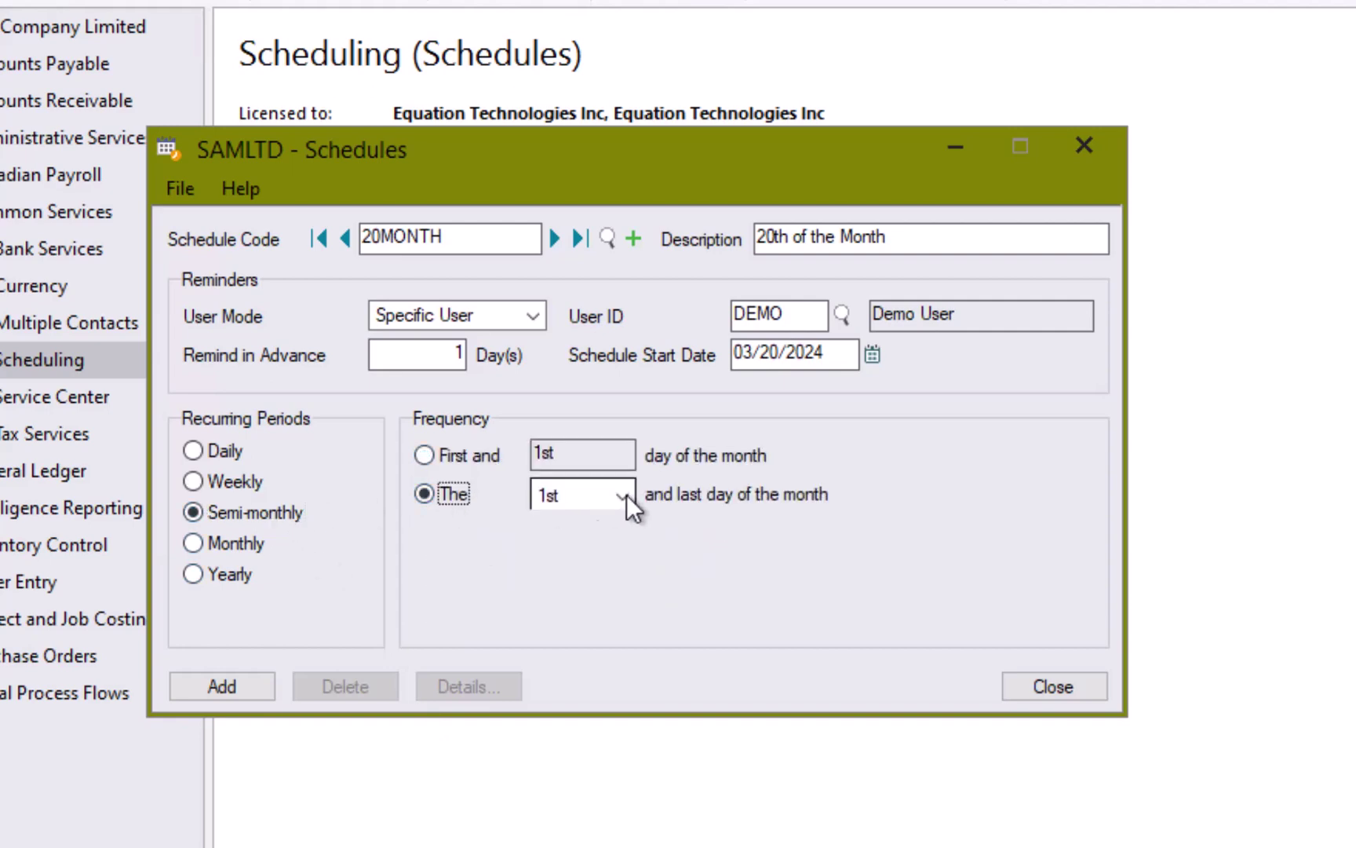
left_click(624, 494)
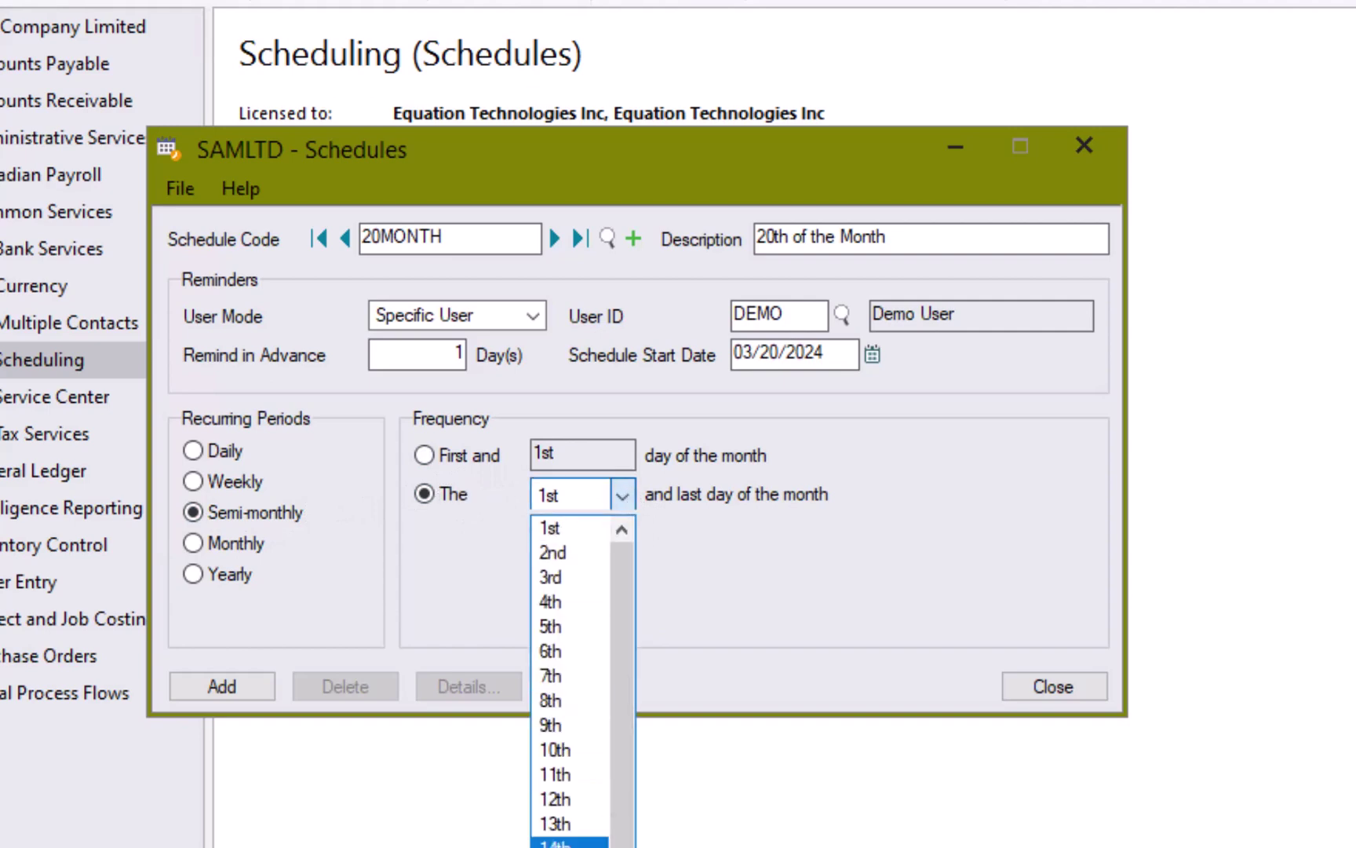
left_click(569, 847)
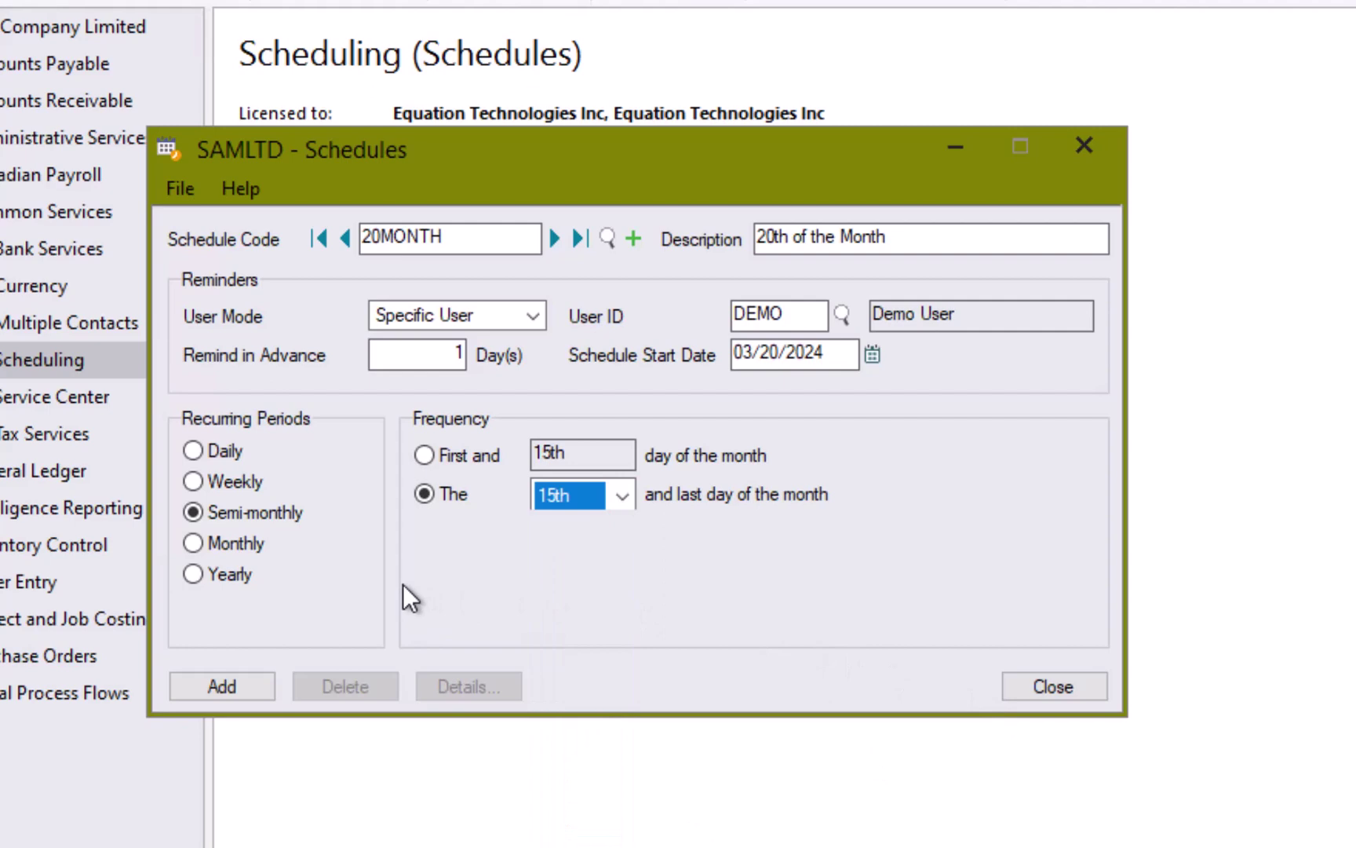
left_click(354, 543)
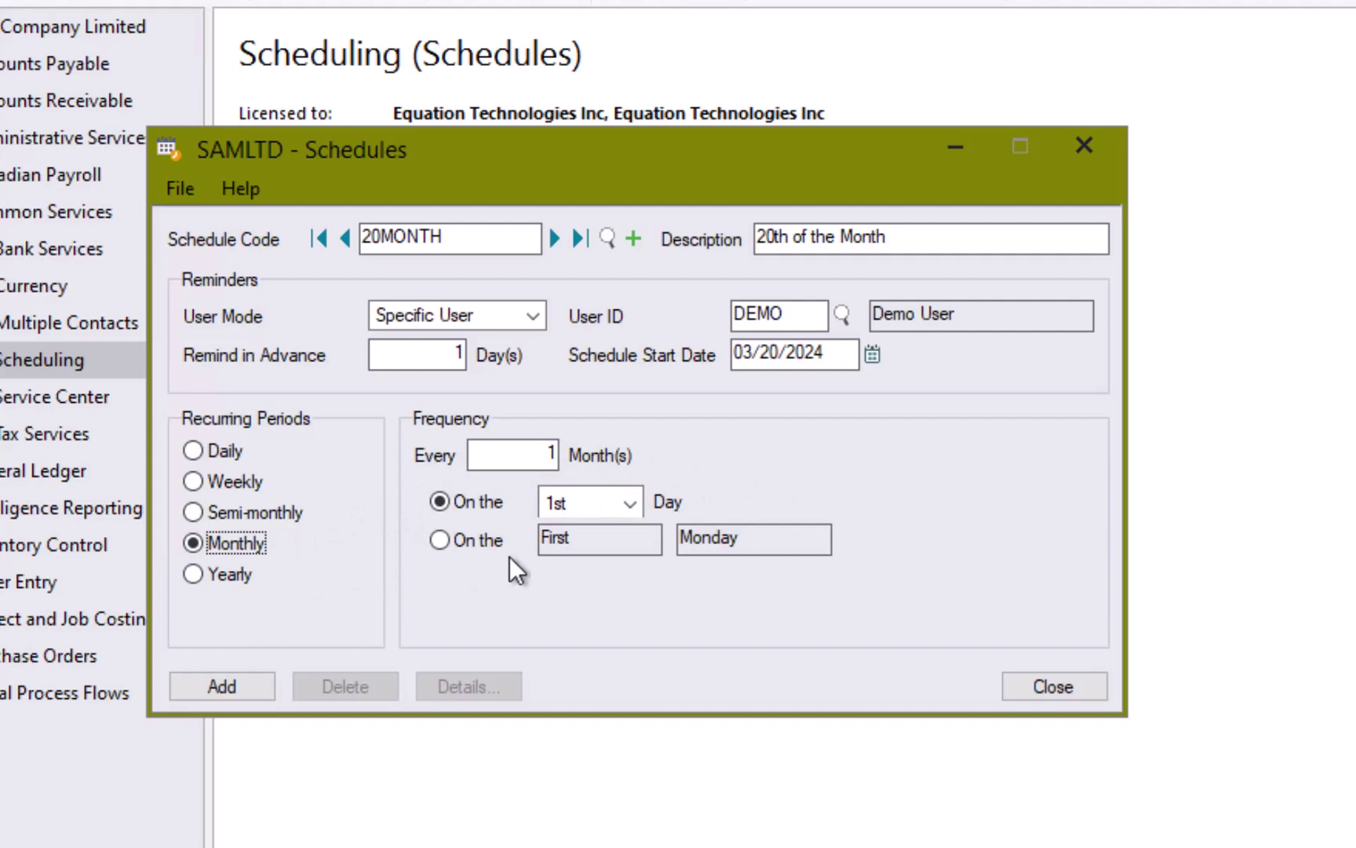
Step: Set the monthly run to the 20th day, keep Monthly, and add the 20MONTH schedule
left_click(628, 502)
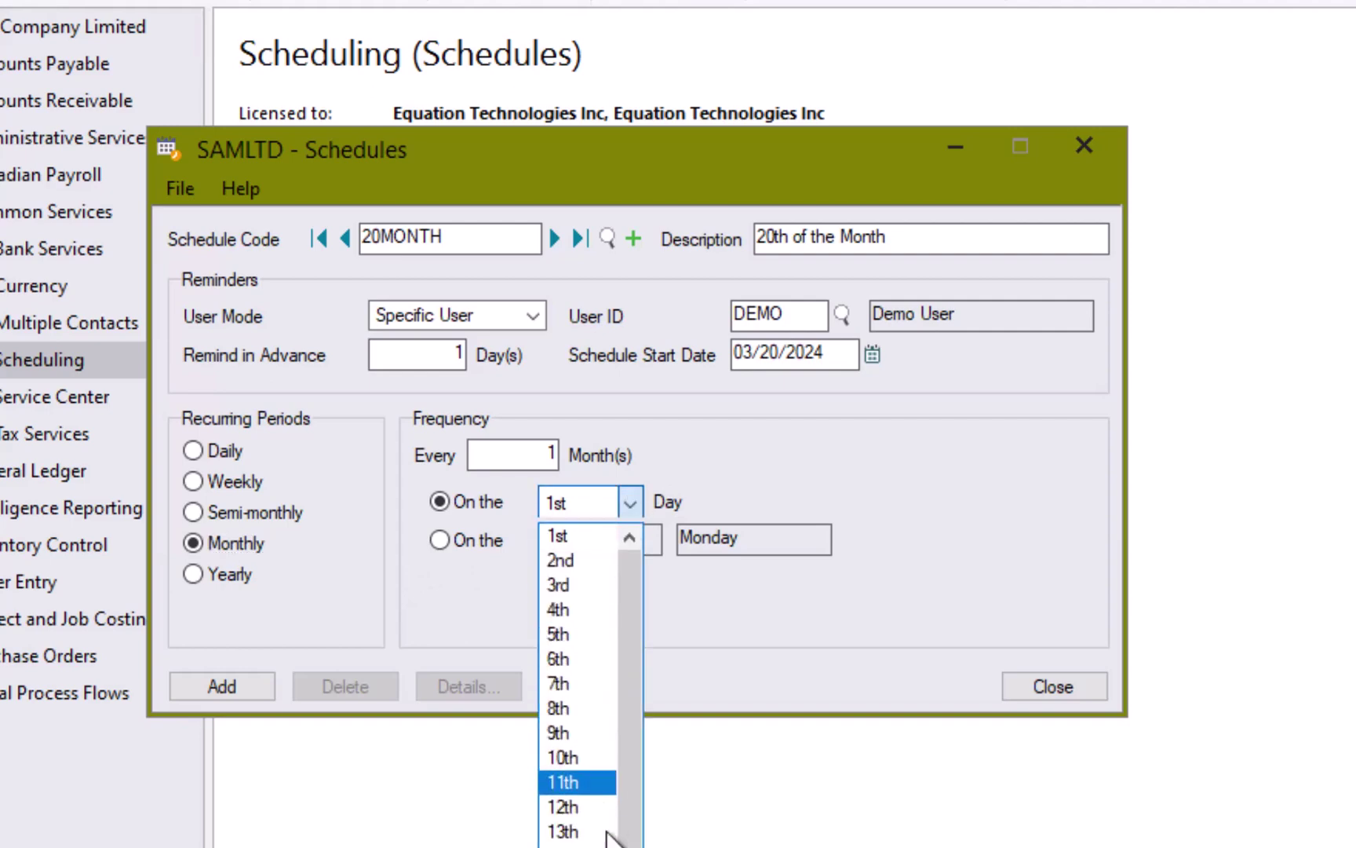
left_click(581, 847)
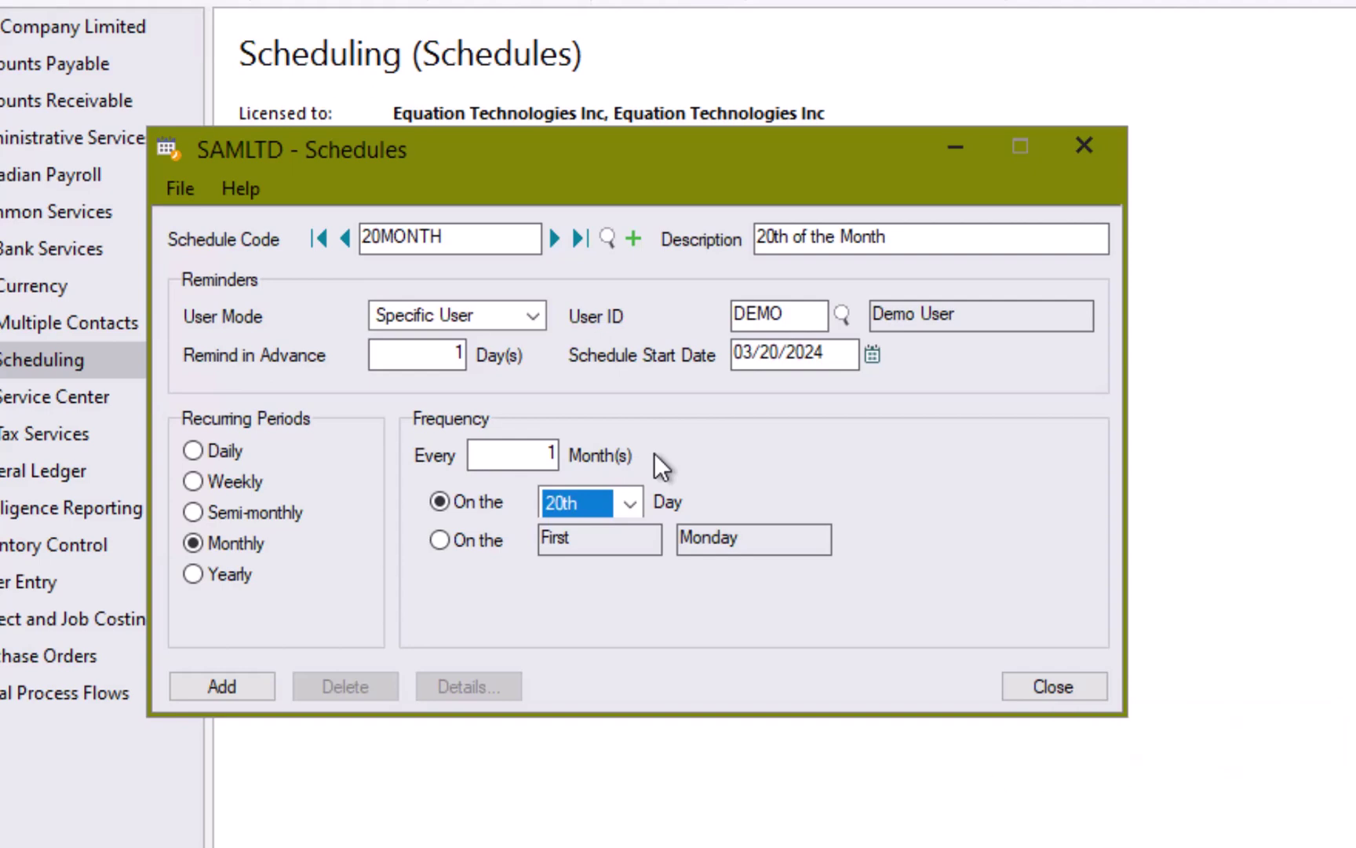
left_click(197, 580)
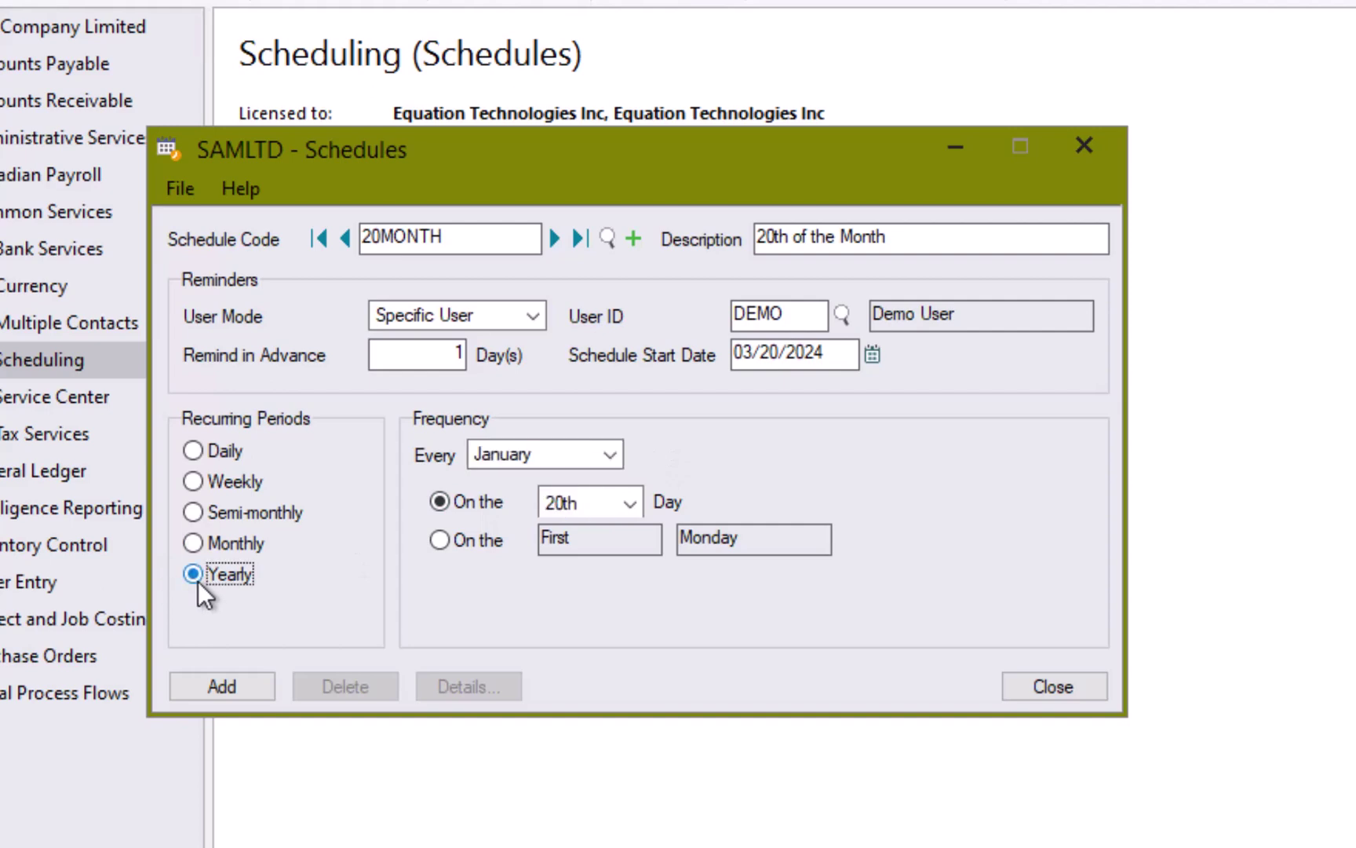
left_click(213, 550)
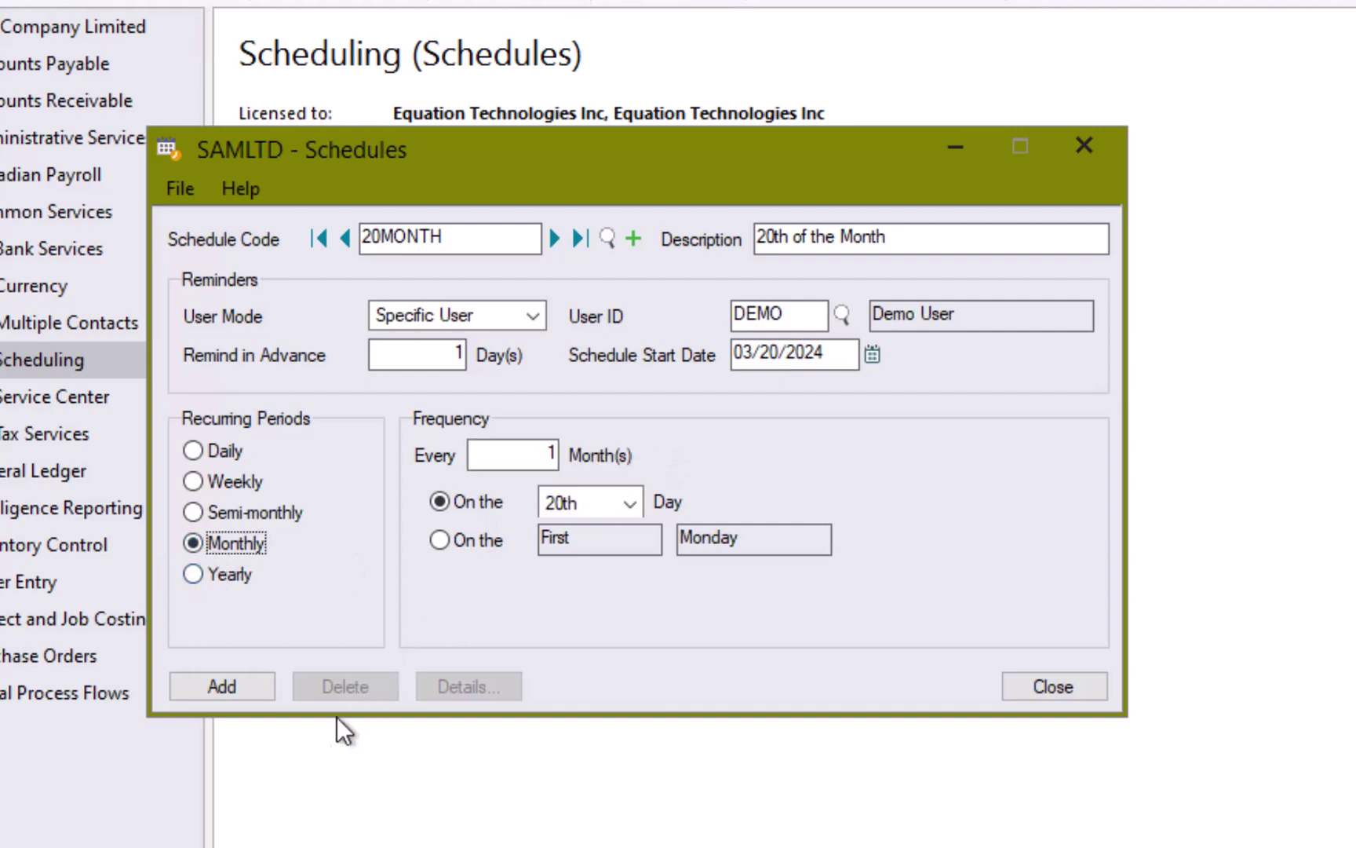
left_click(247, 682)
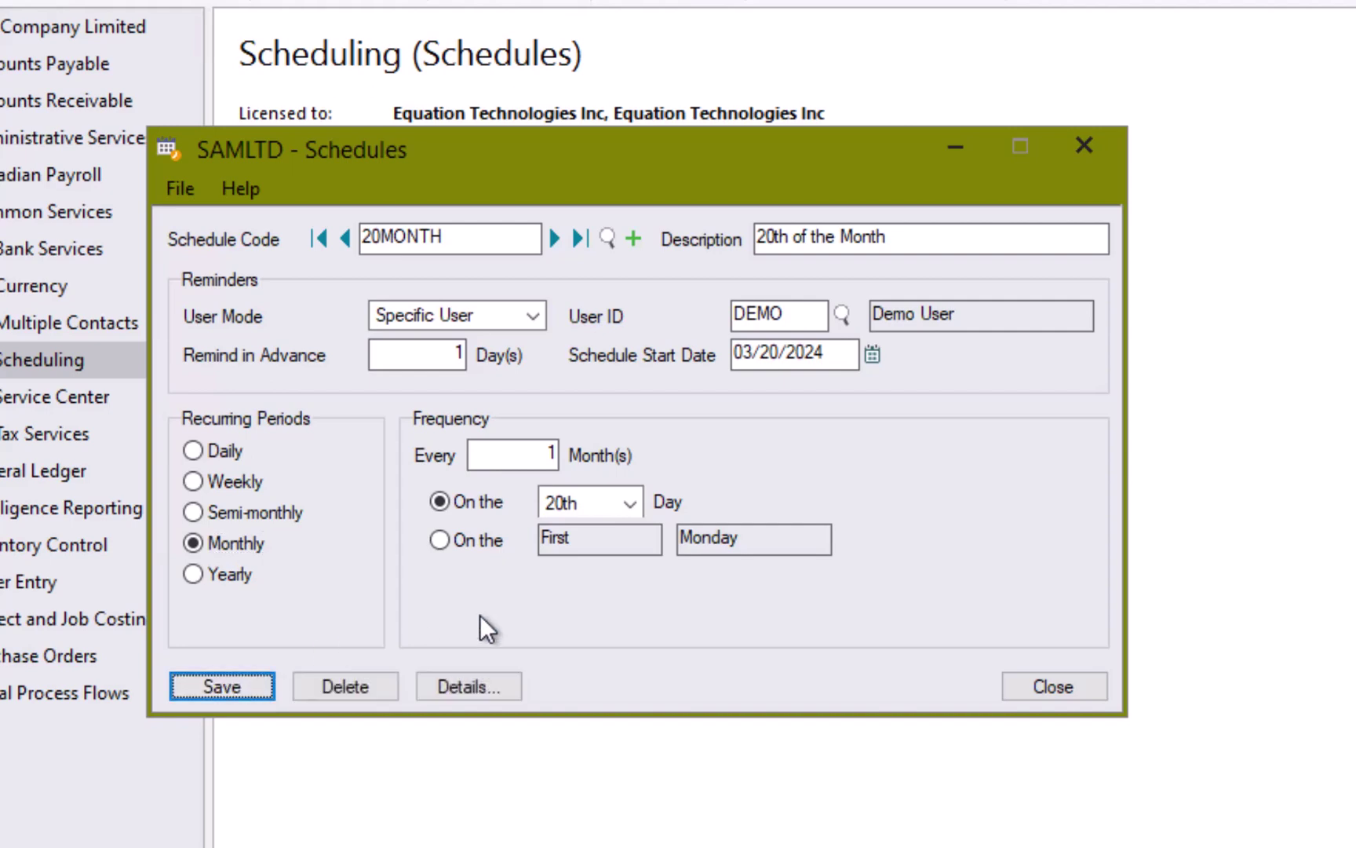
Step: Close Schedules, open A/P Vendors > Recurring Payables, and enter the new code CLEAN
left_click(1050, 684)
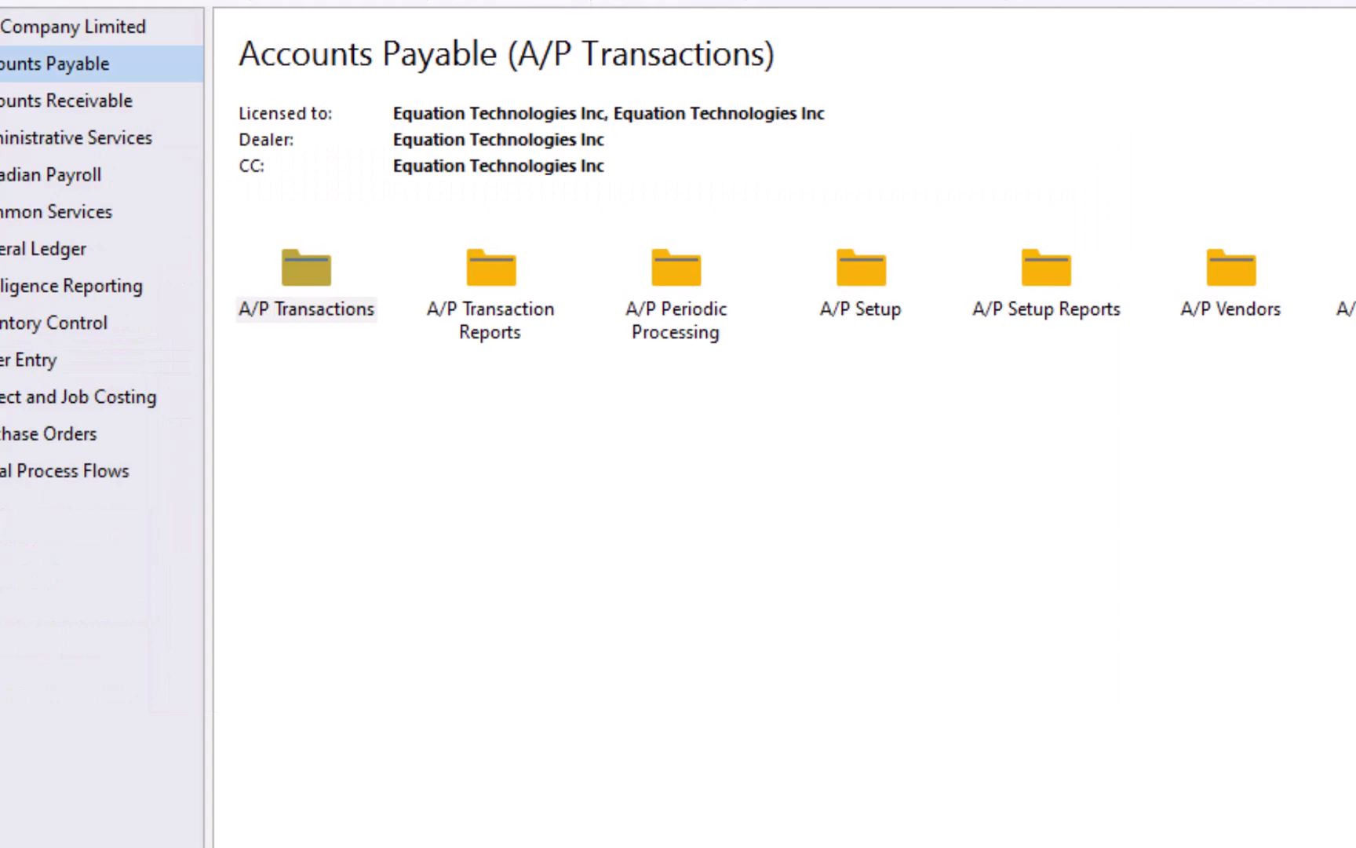
key("Right")
left_click(12, 322)
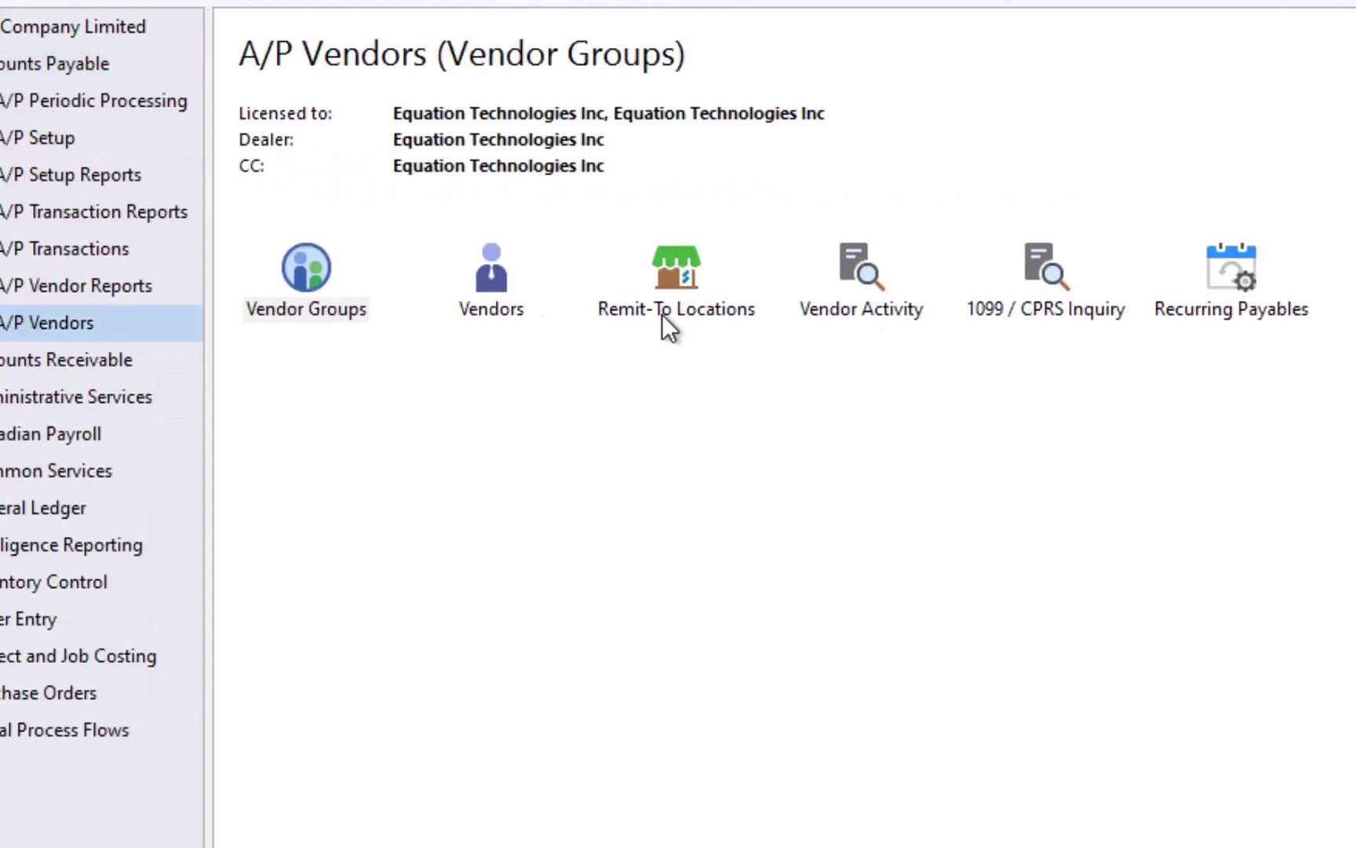
left_click(1244, 271)
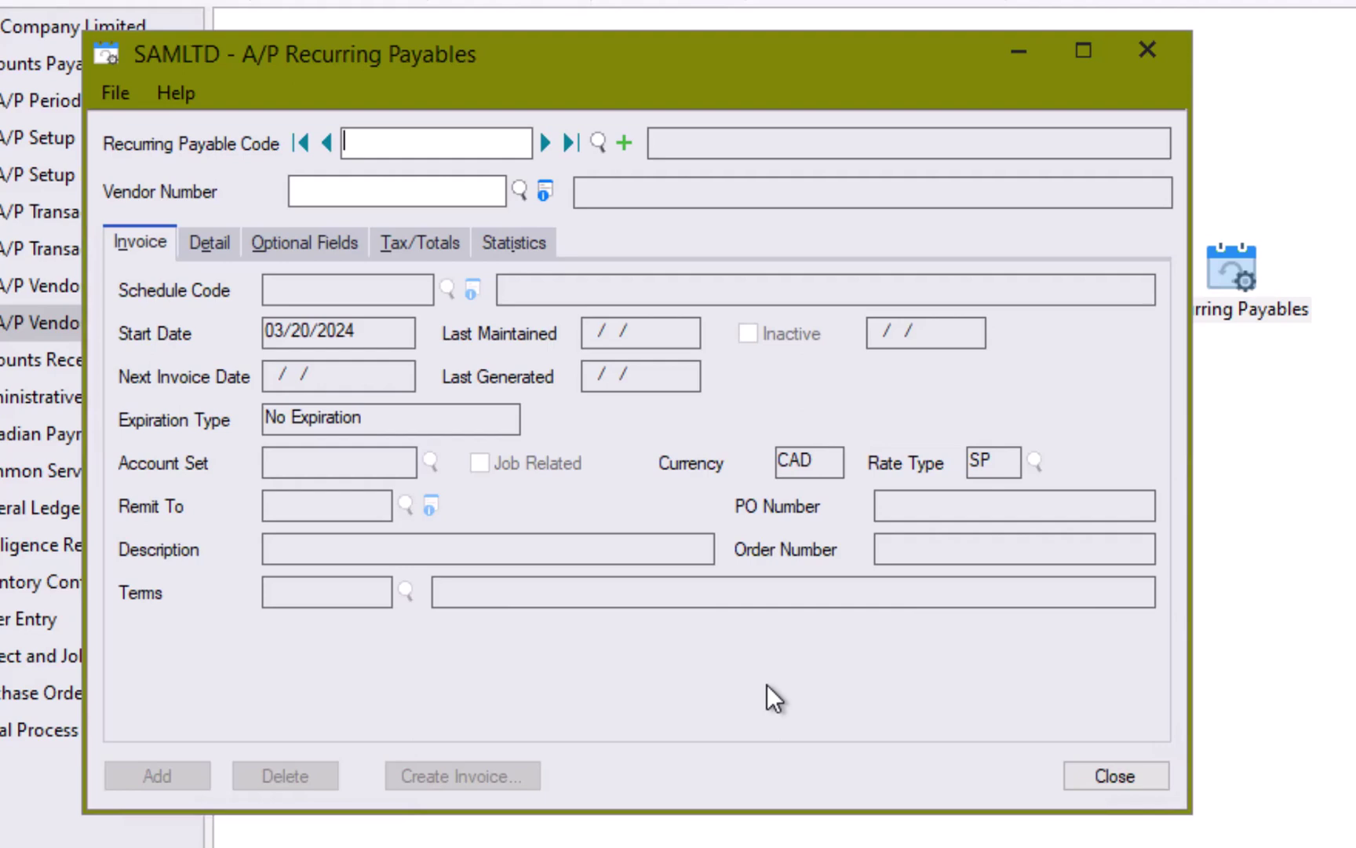
type("CLEAN")
key("Tab")
Step: Assign vendor 5080 and the 20MONTH schedule to the CLEAN recurring payable
left_click(519, 190)
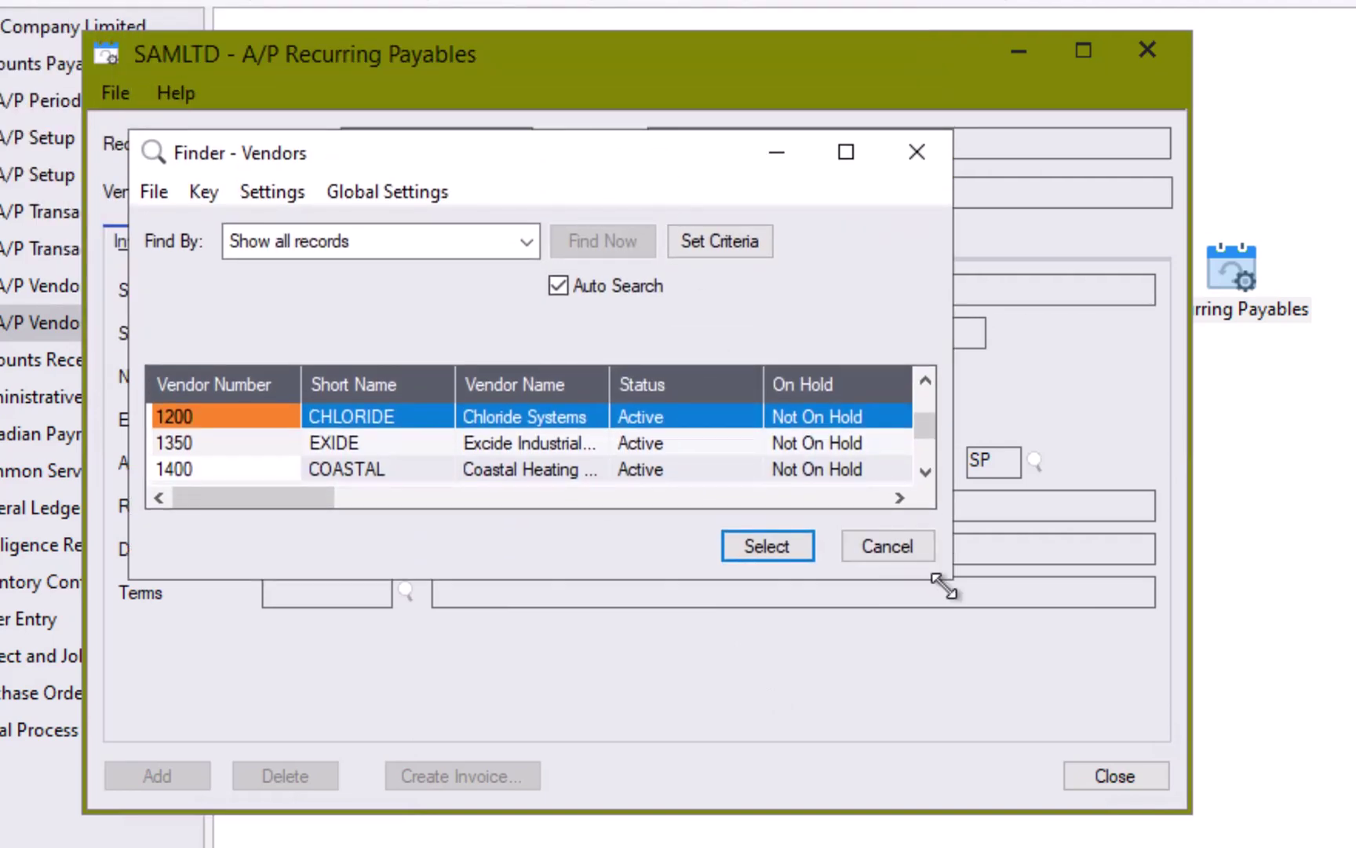
left_click_drag(948, 581, 1350, 844)
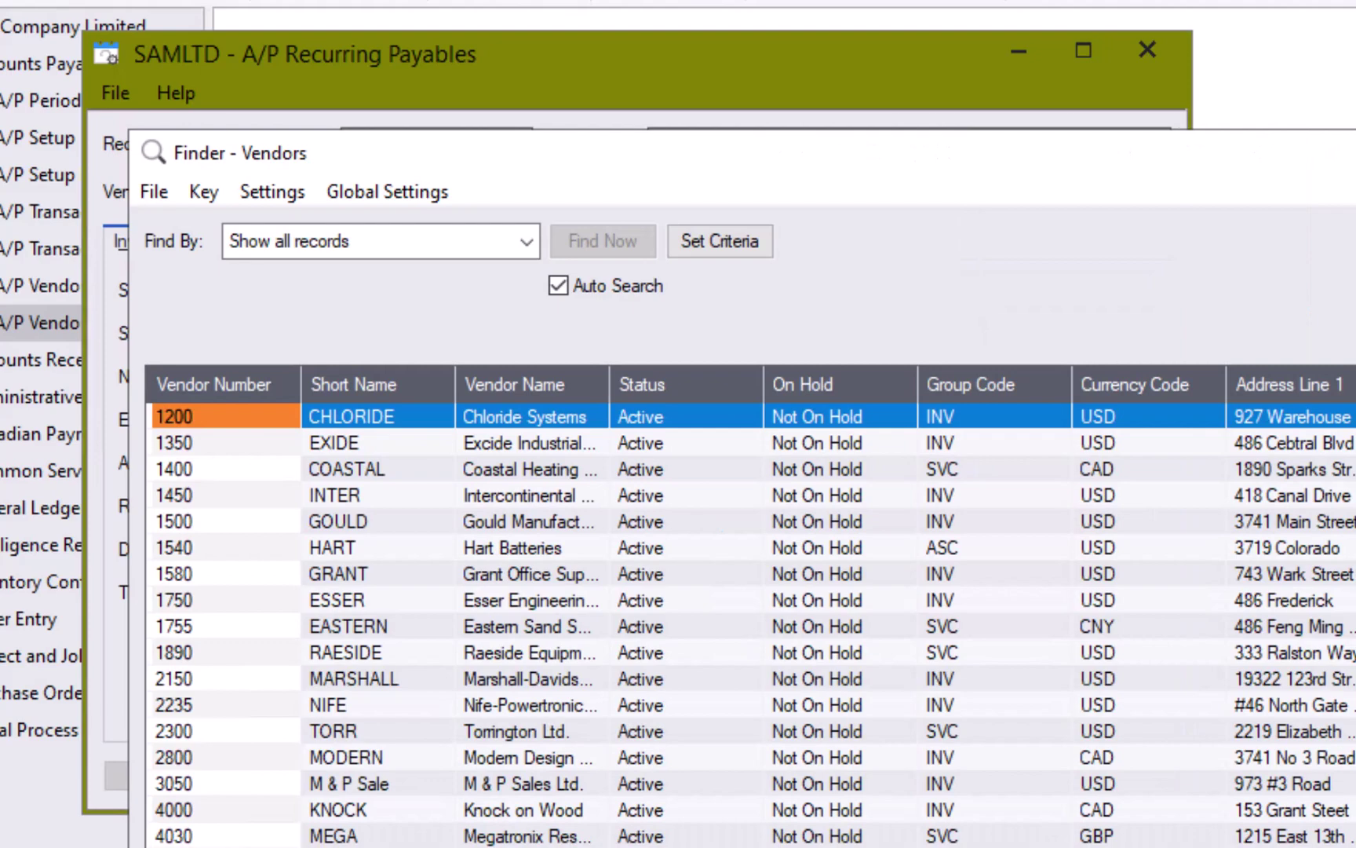
key("Escape")
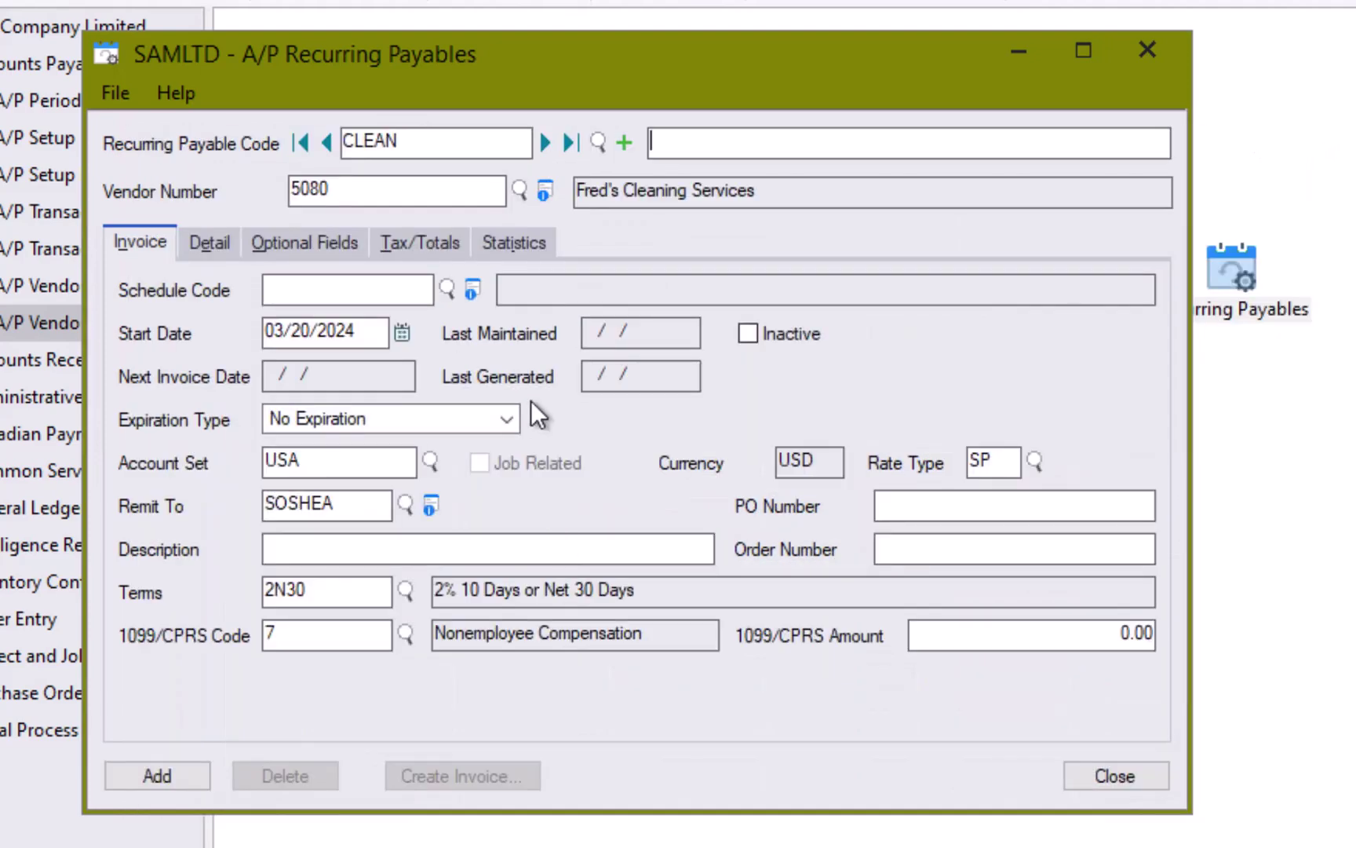
left_click(448, 289)
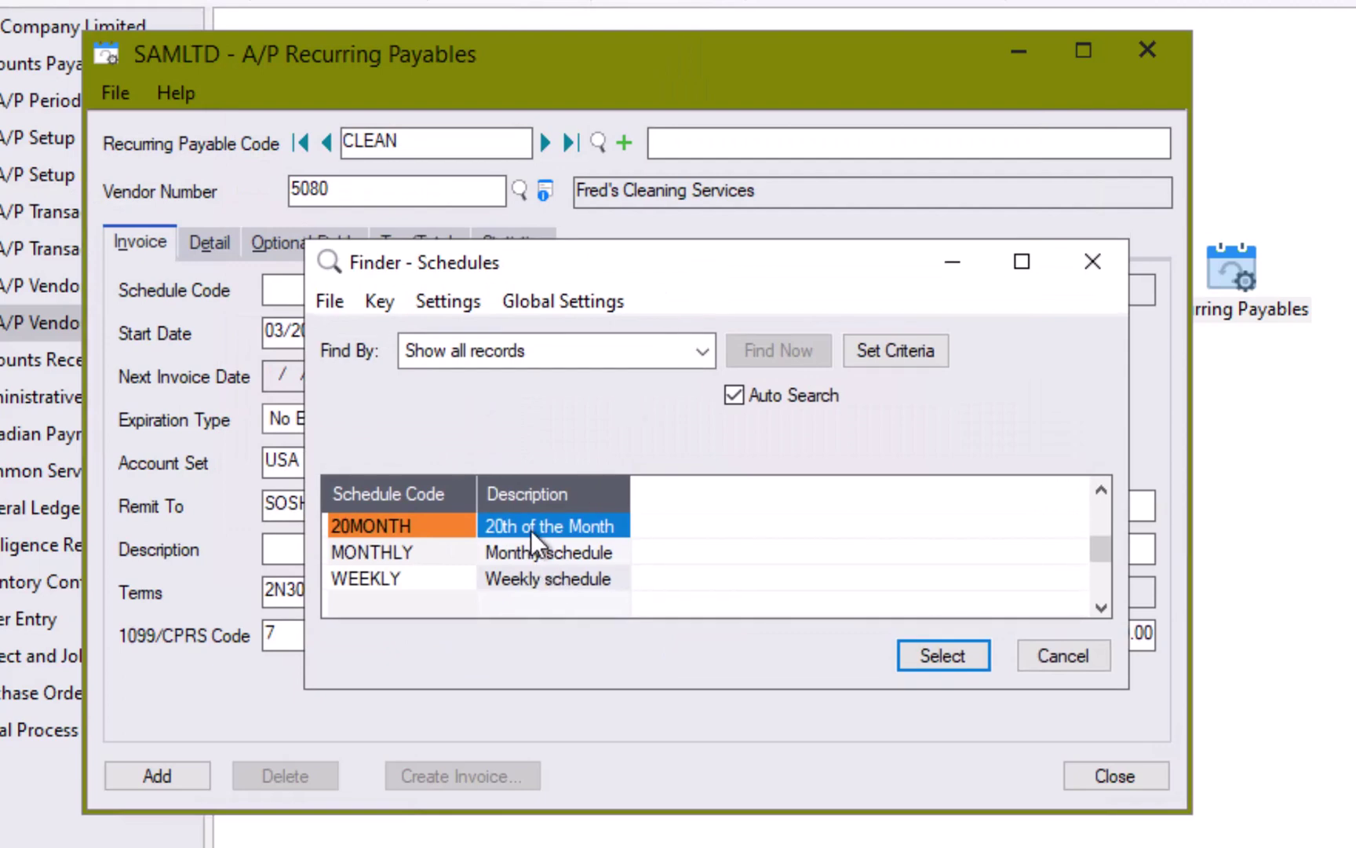
double_click(545, 527)
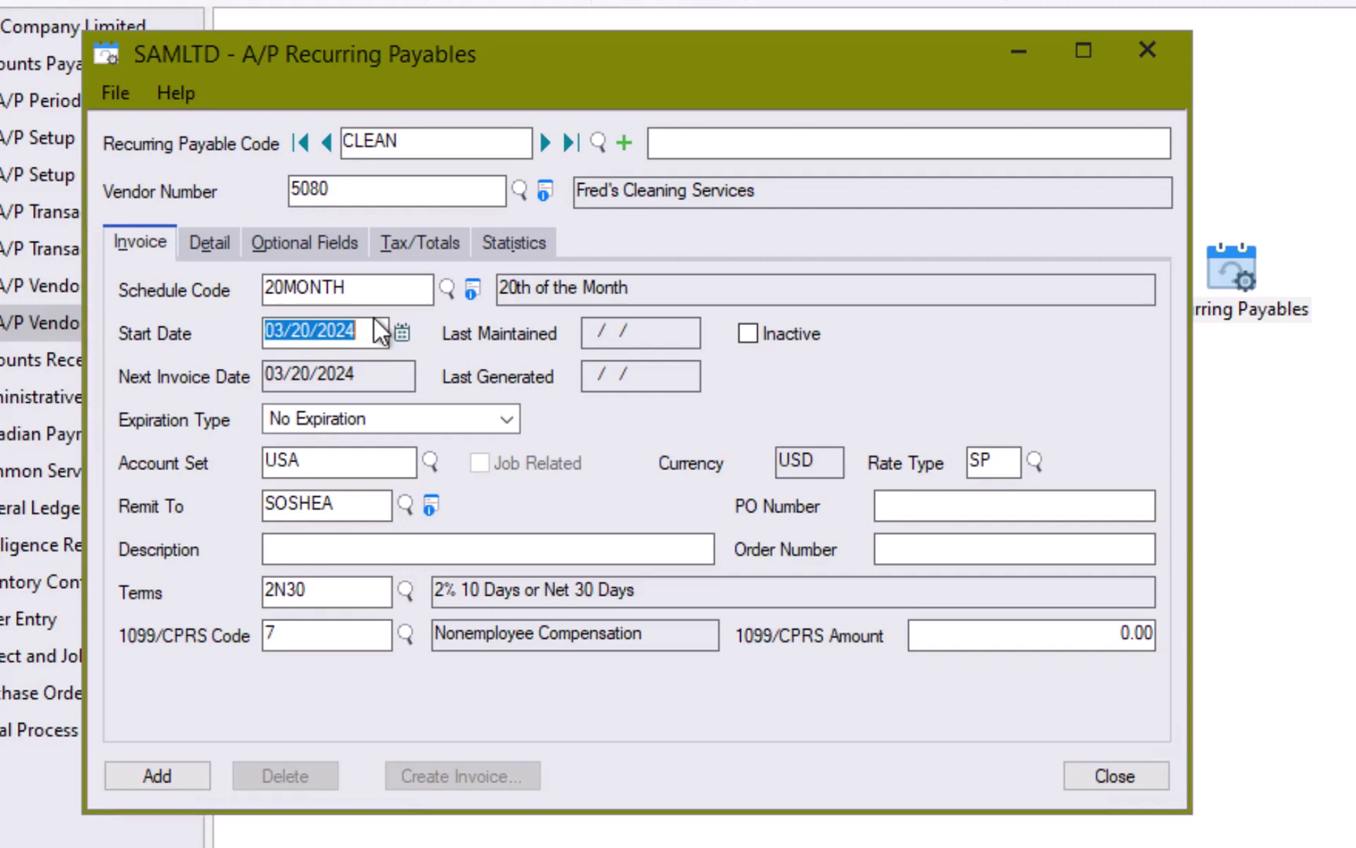
Step: Set the Expiration Type to No Expiration after briefly trying Specific Date
key("Tab")
key("Tab")
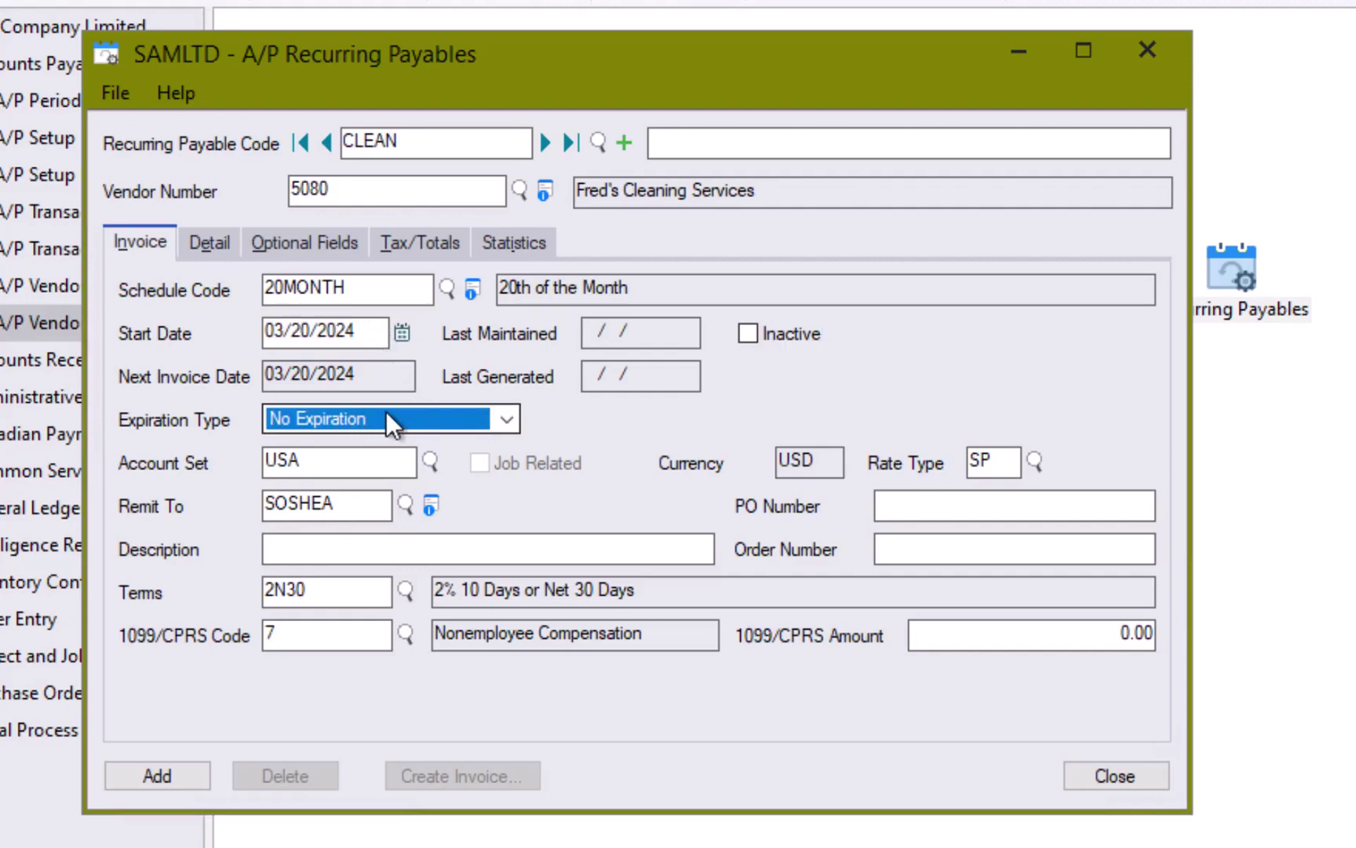
left_click(506, 419)
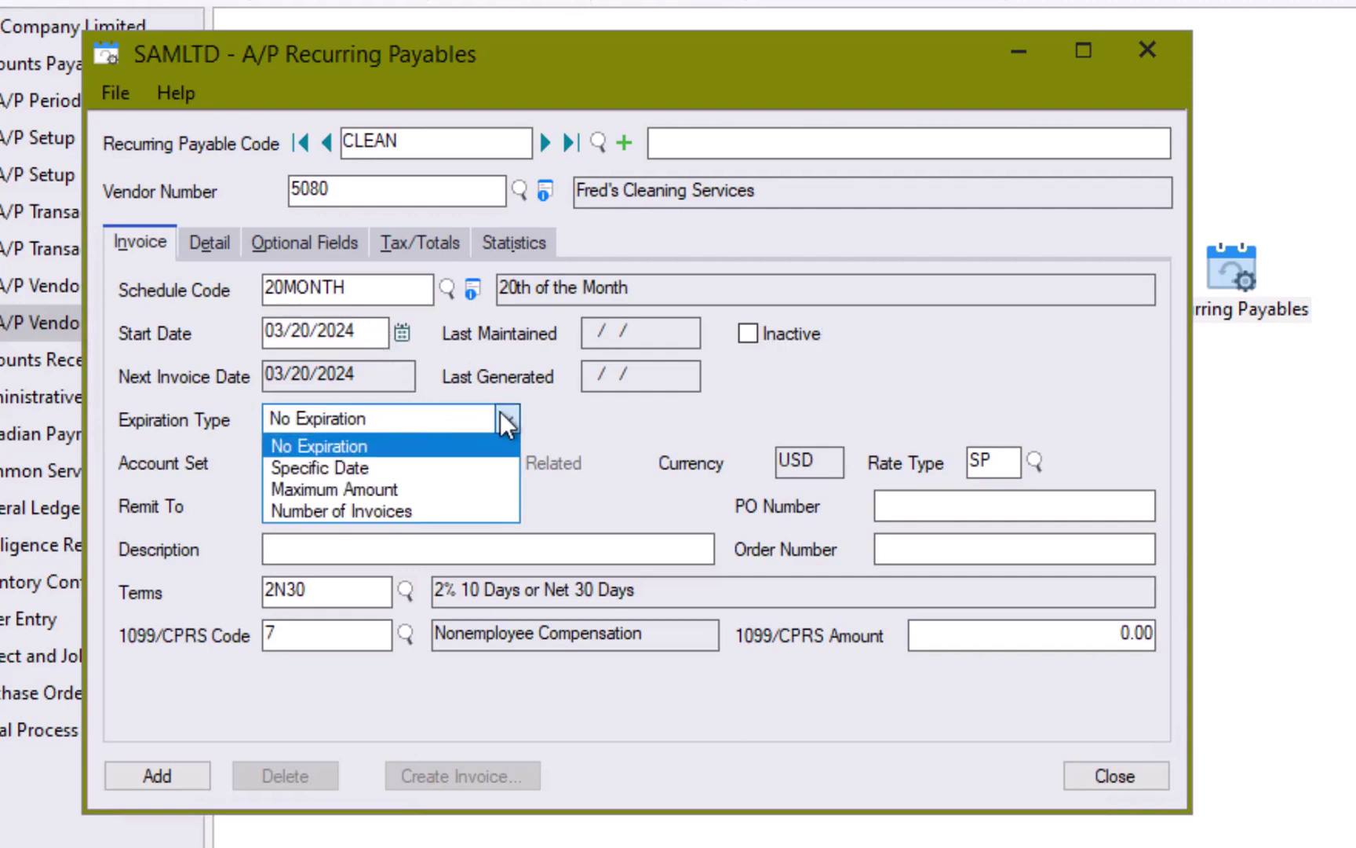
left_click(423, 466)
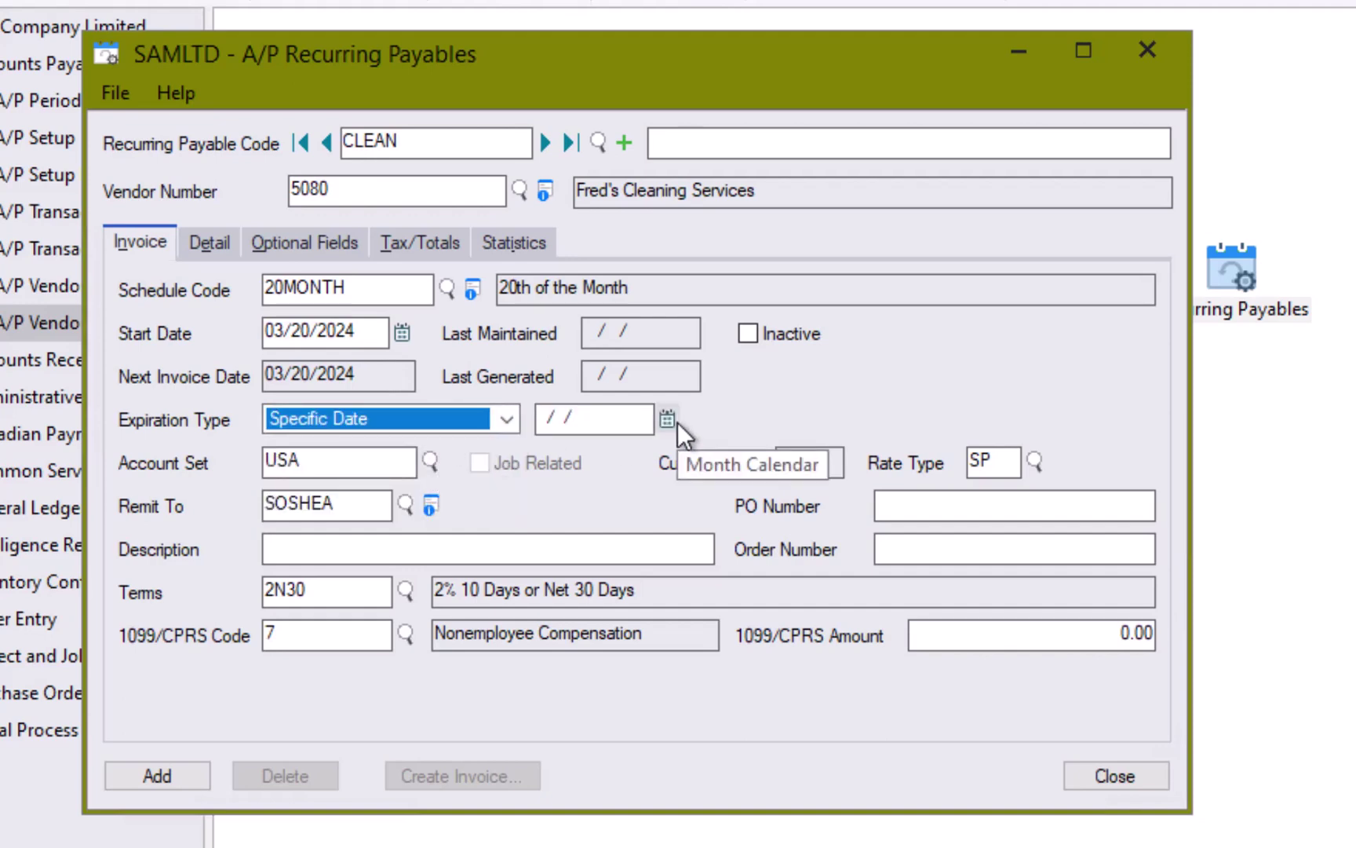
left_click(506, 420)
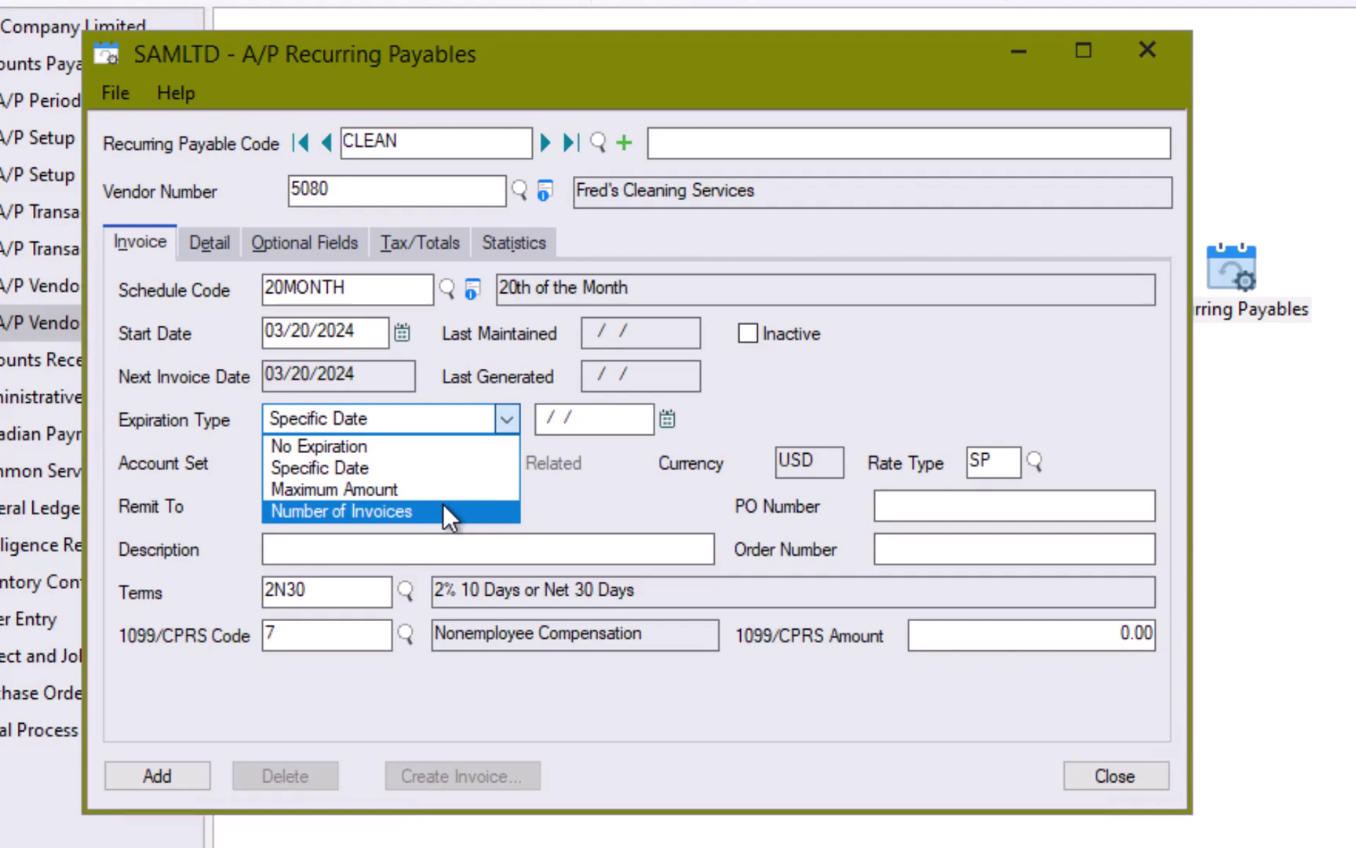
left_click(448, 445)
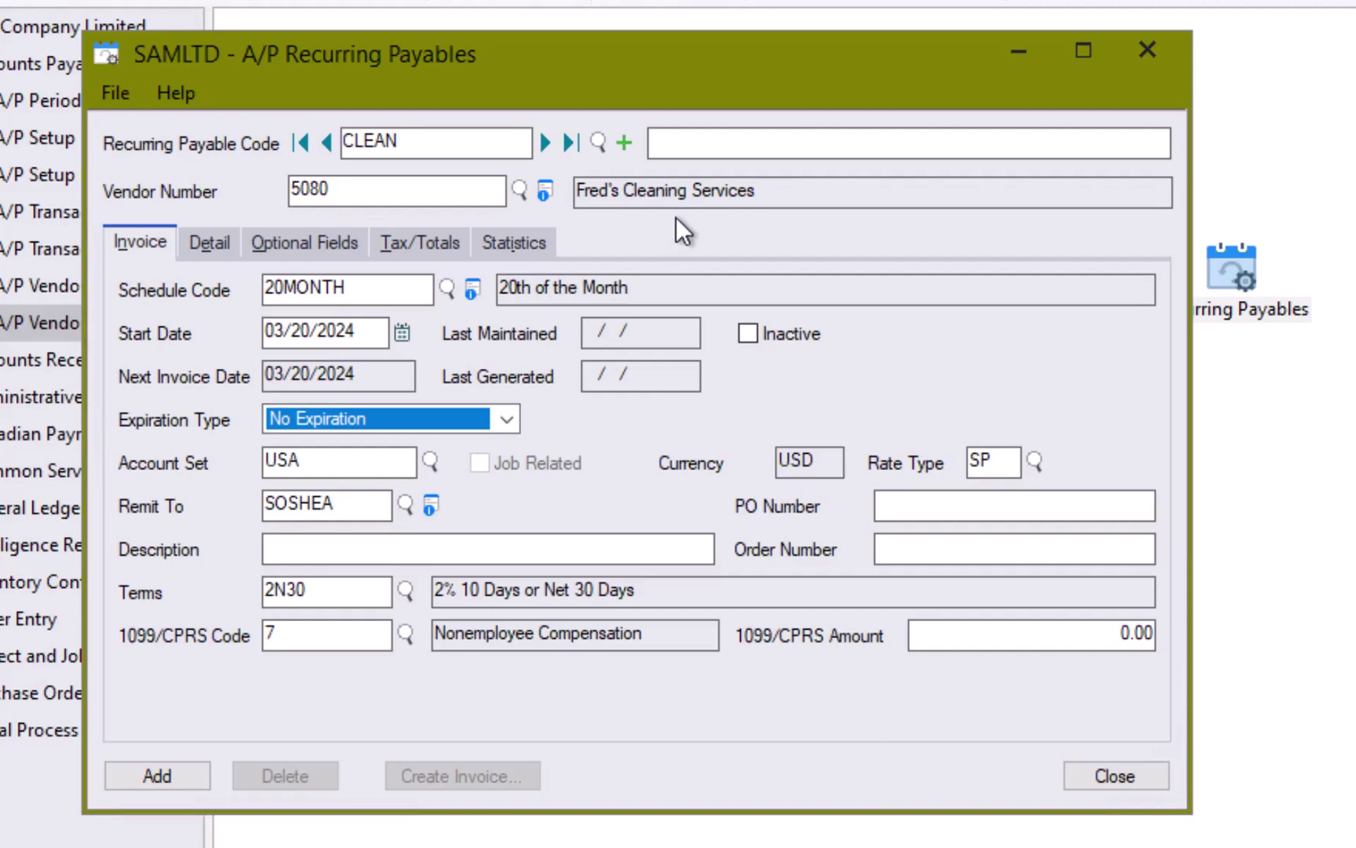
Step: Enter the header description 'Monthly Cleaning Bill' and review Account Set, Remit To and Terms
left_click(701, 142)
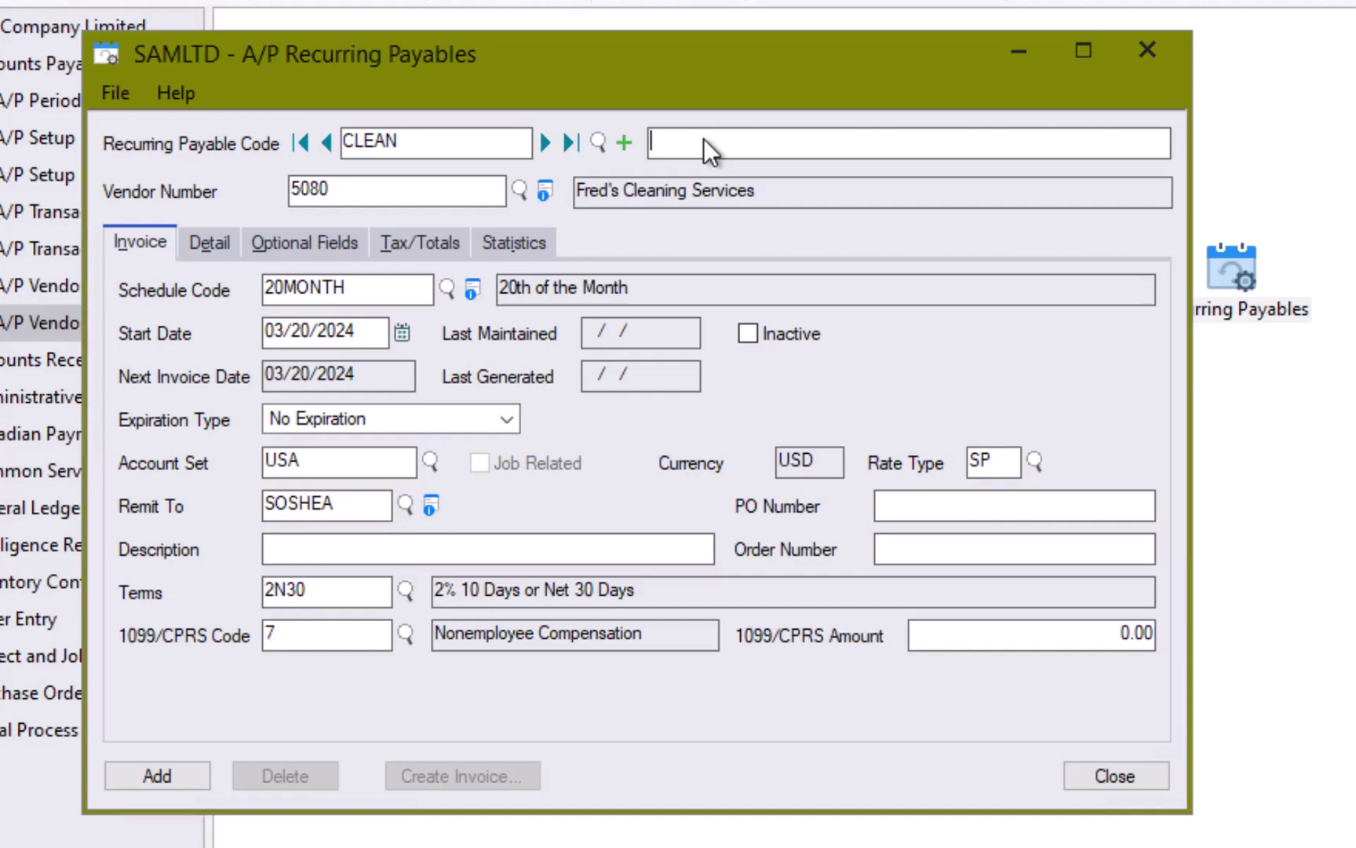
type("Monthly Cleaning ")
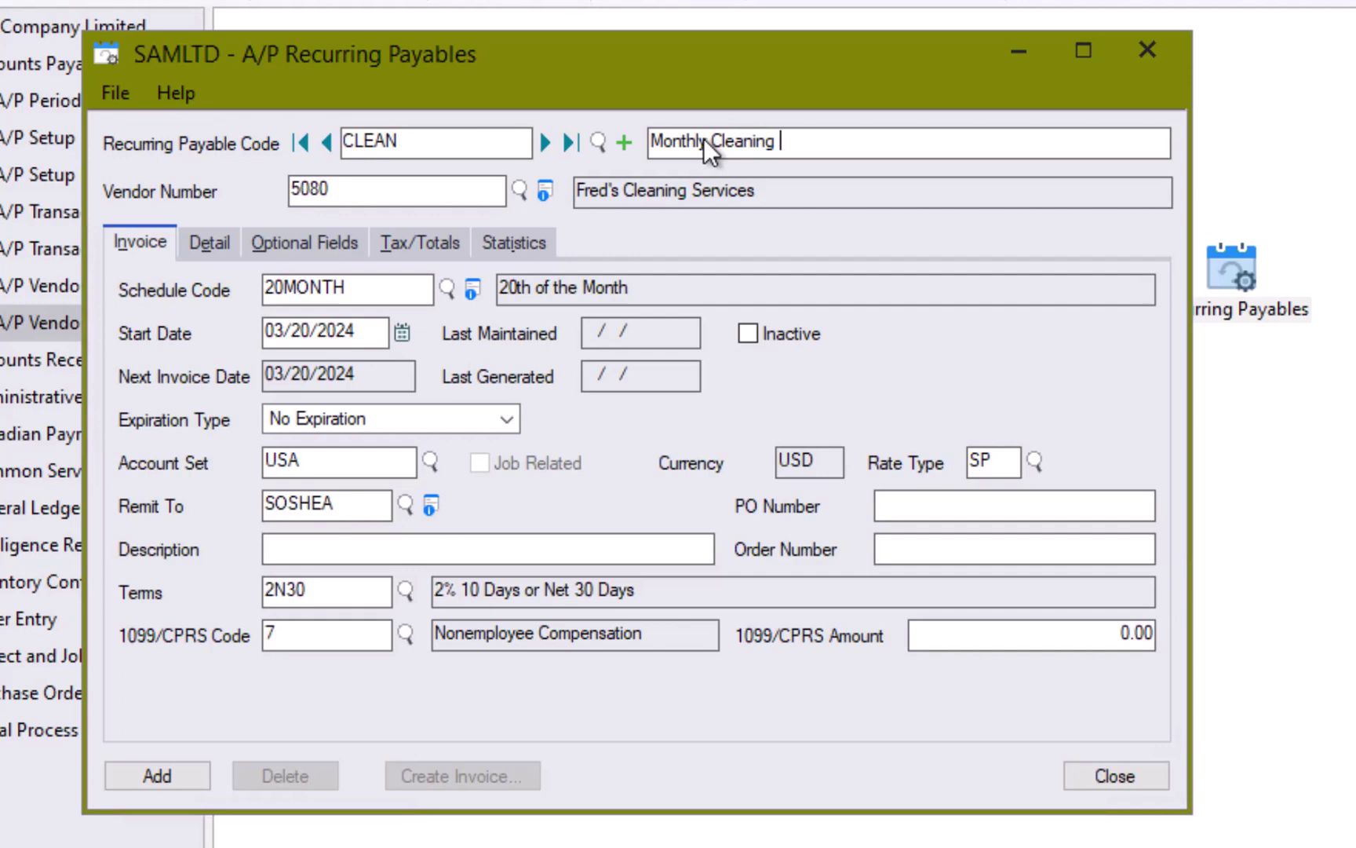
type("Bill")
key("Tab")
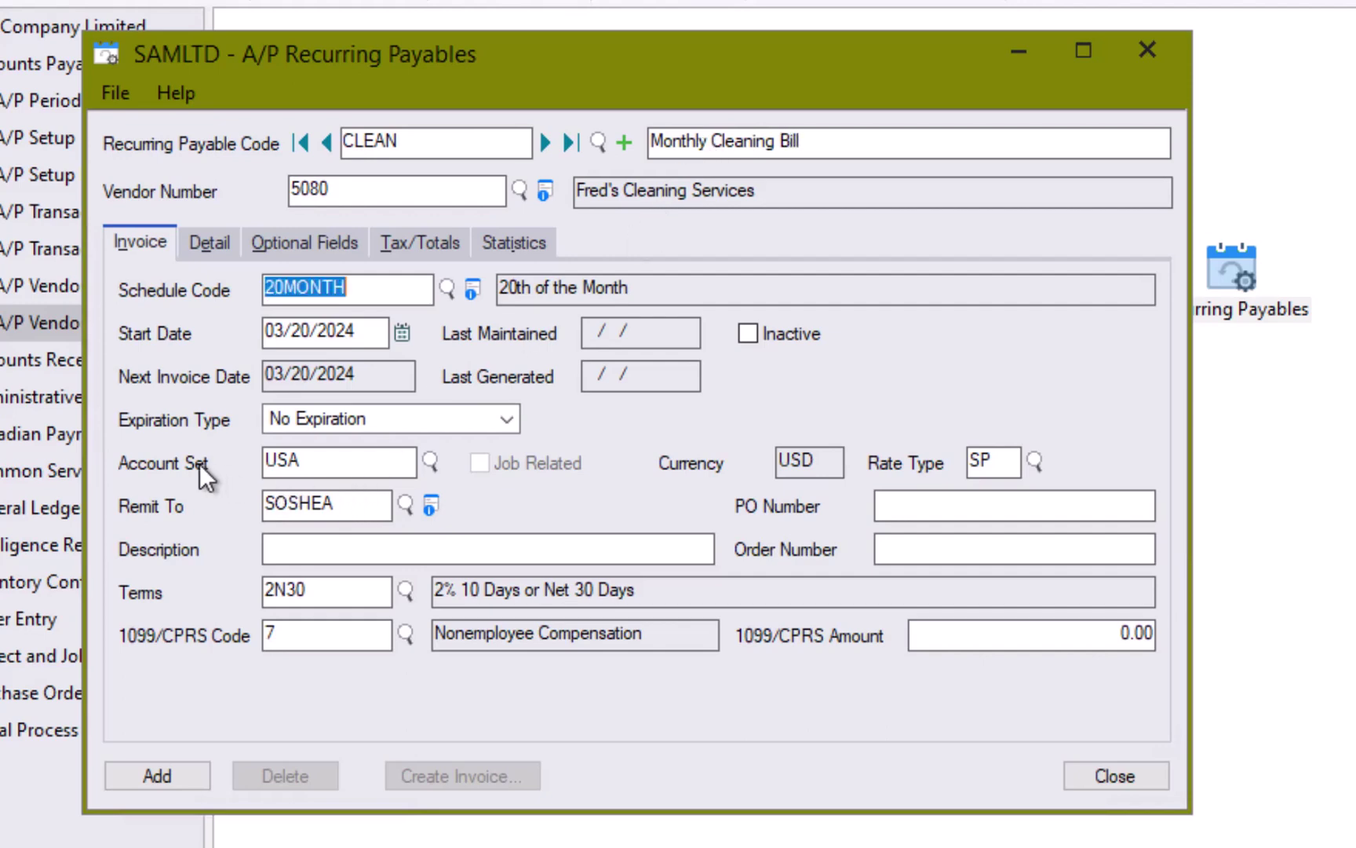
left_click(376, 463)
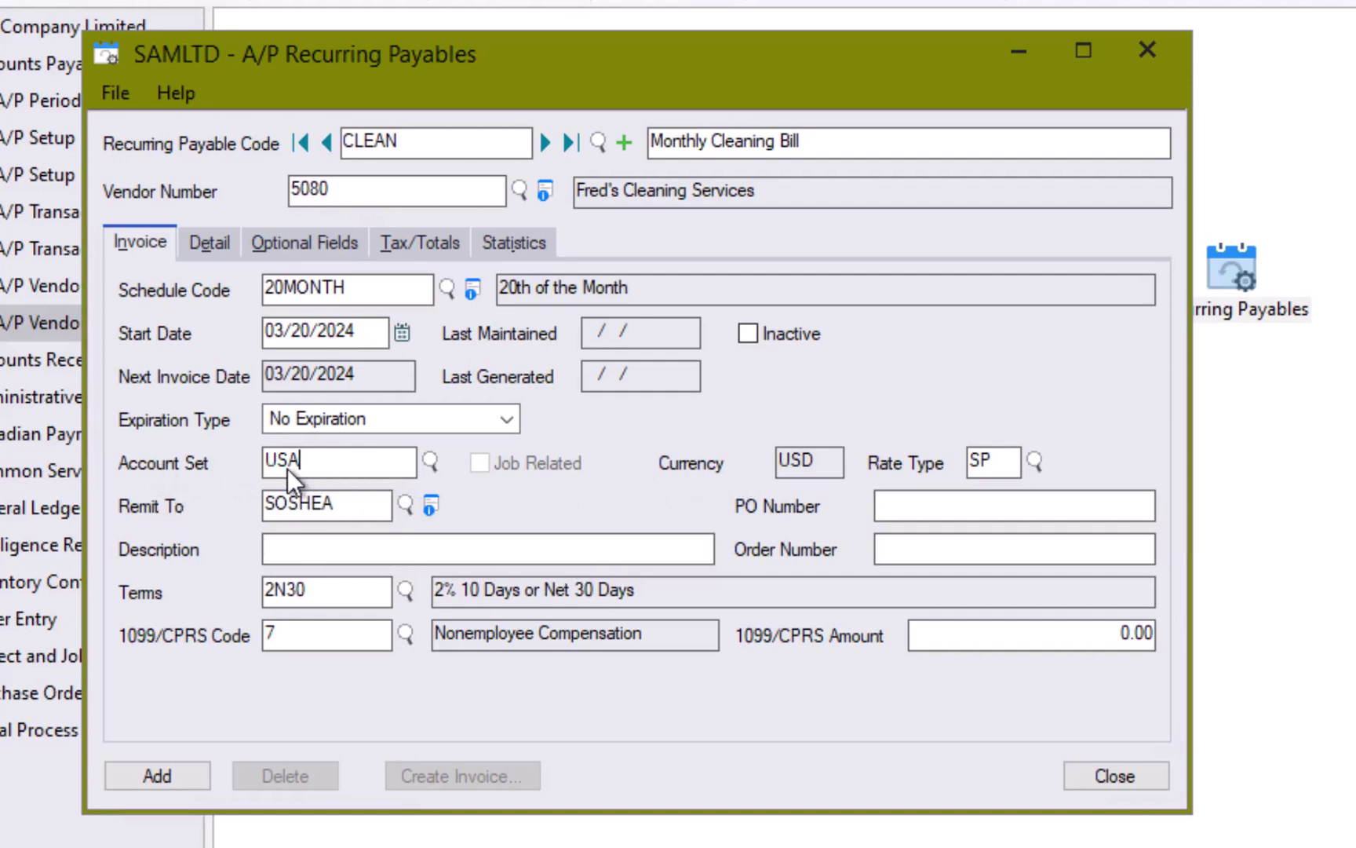
left_click(355, 496)
left_click(342, 592)
Step: Fill in the invoice description 'Monthly Cleaning Bill' and paste in the PO number
left_click(388, 559)
type("Monthly Cleaning Bill")
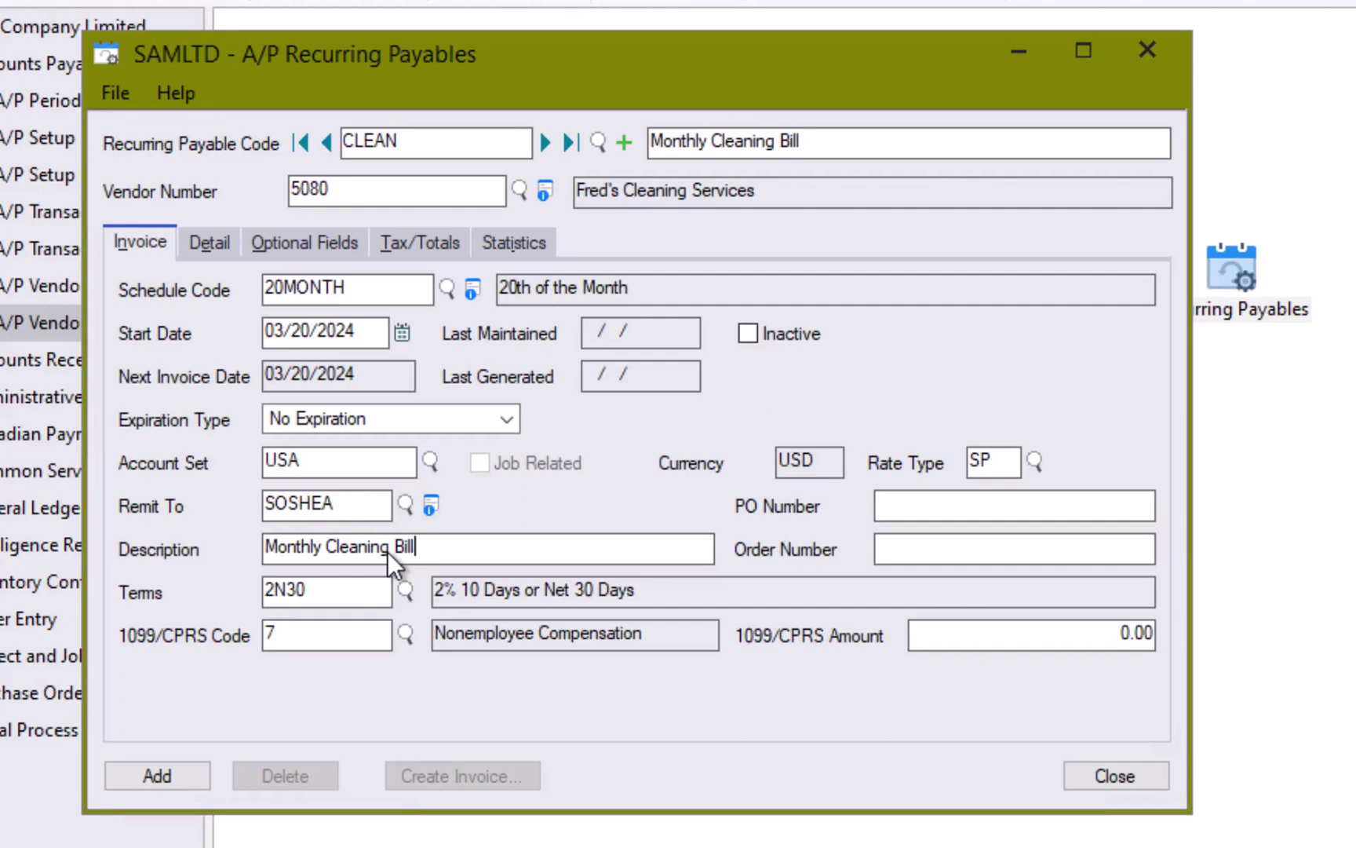
left_click(992, 512)
type("PO000003345")
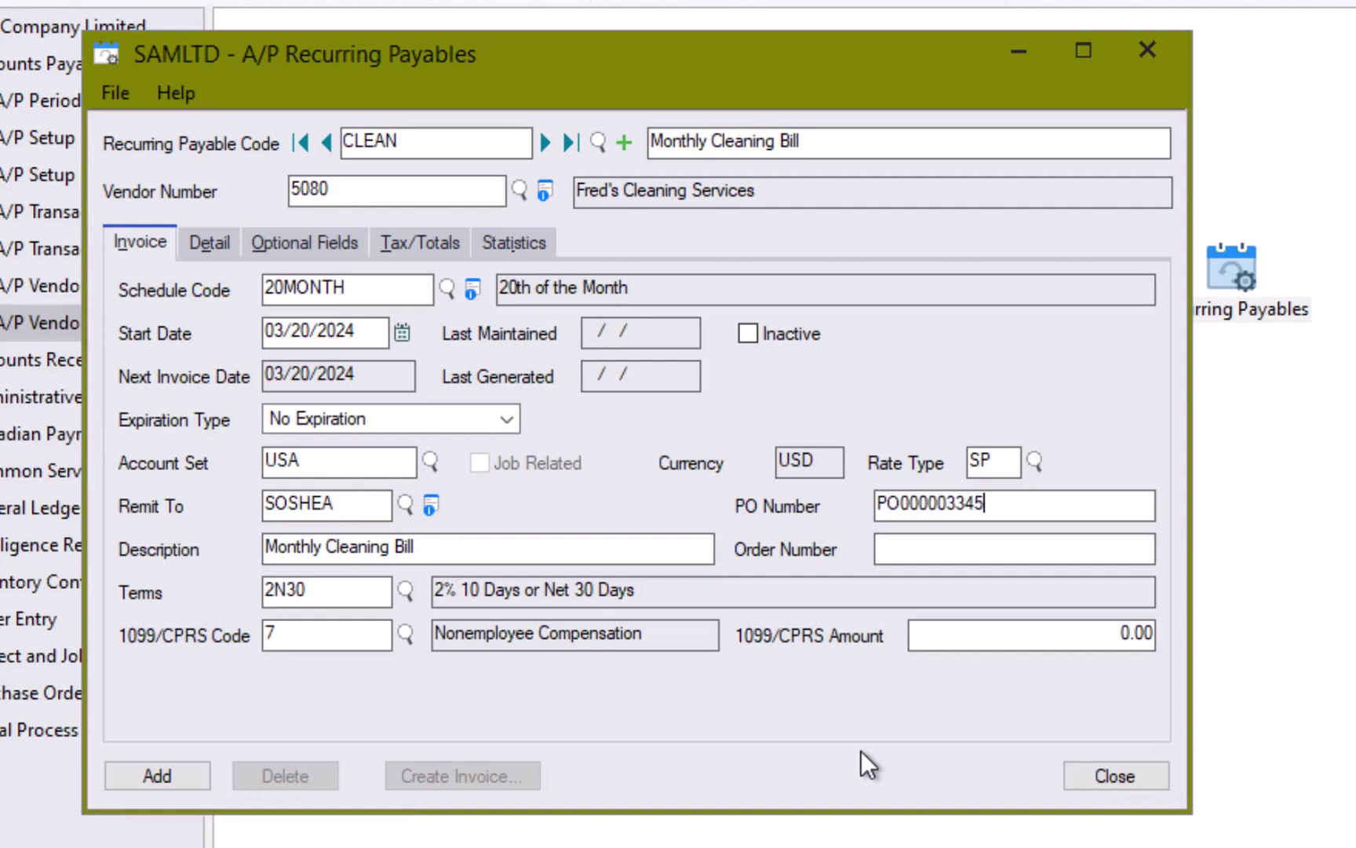
key("Tab")
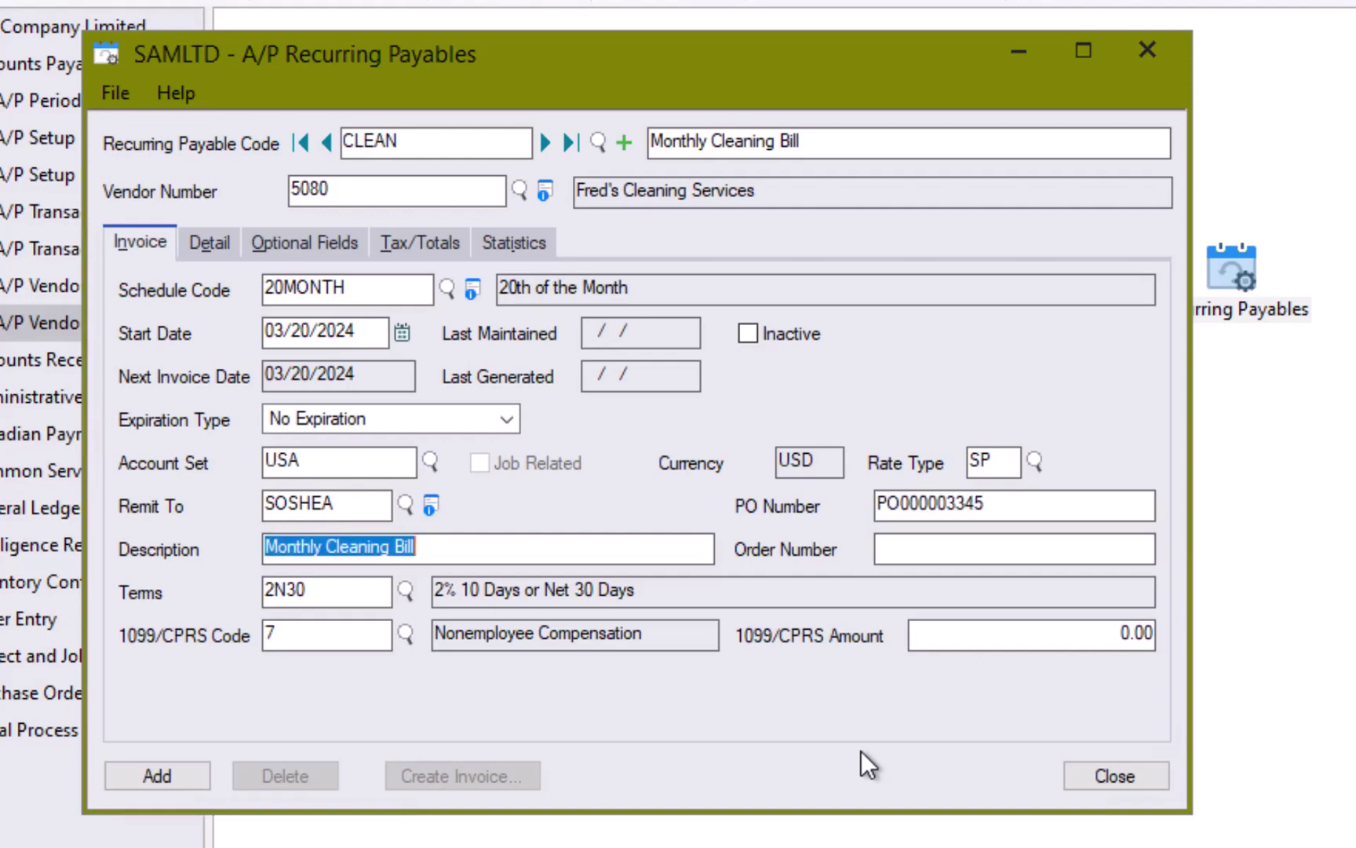
Step: On the Detail tab, give the OFFEXP Office expense line (G/L 6010) an amount of 250.00
left_click(219, 248)
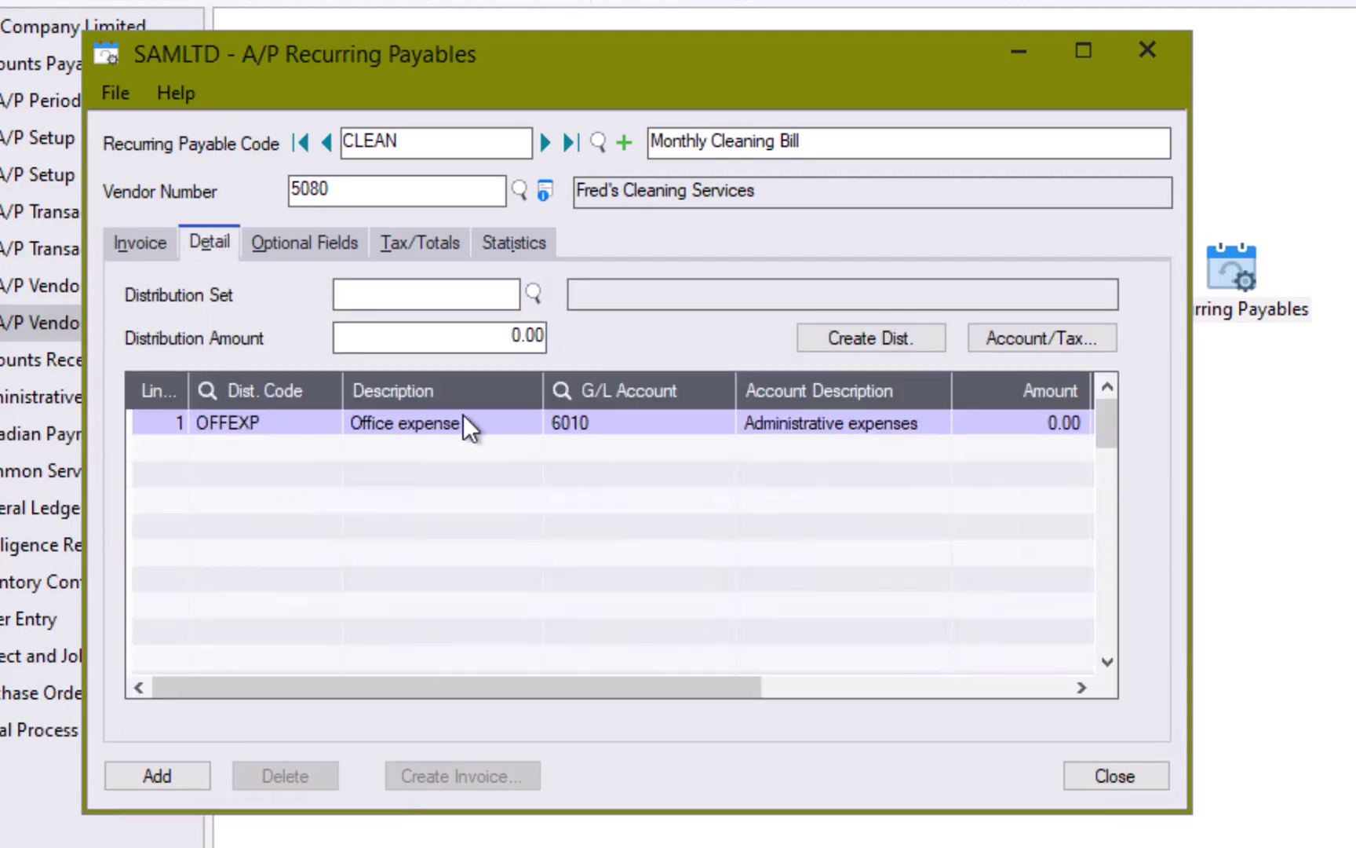
left_click_drag(483, 682, 590, 681)
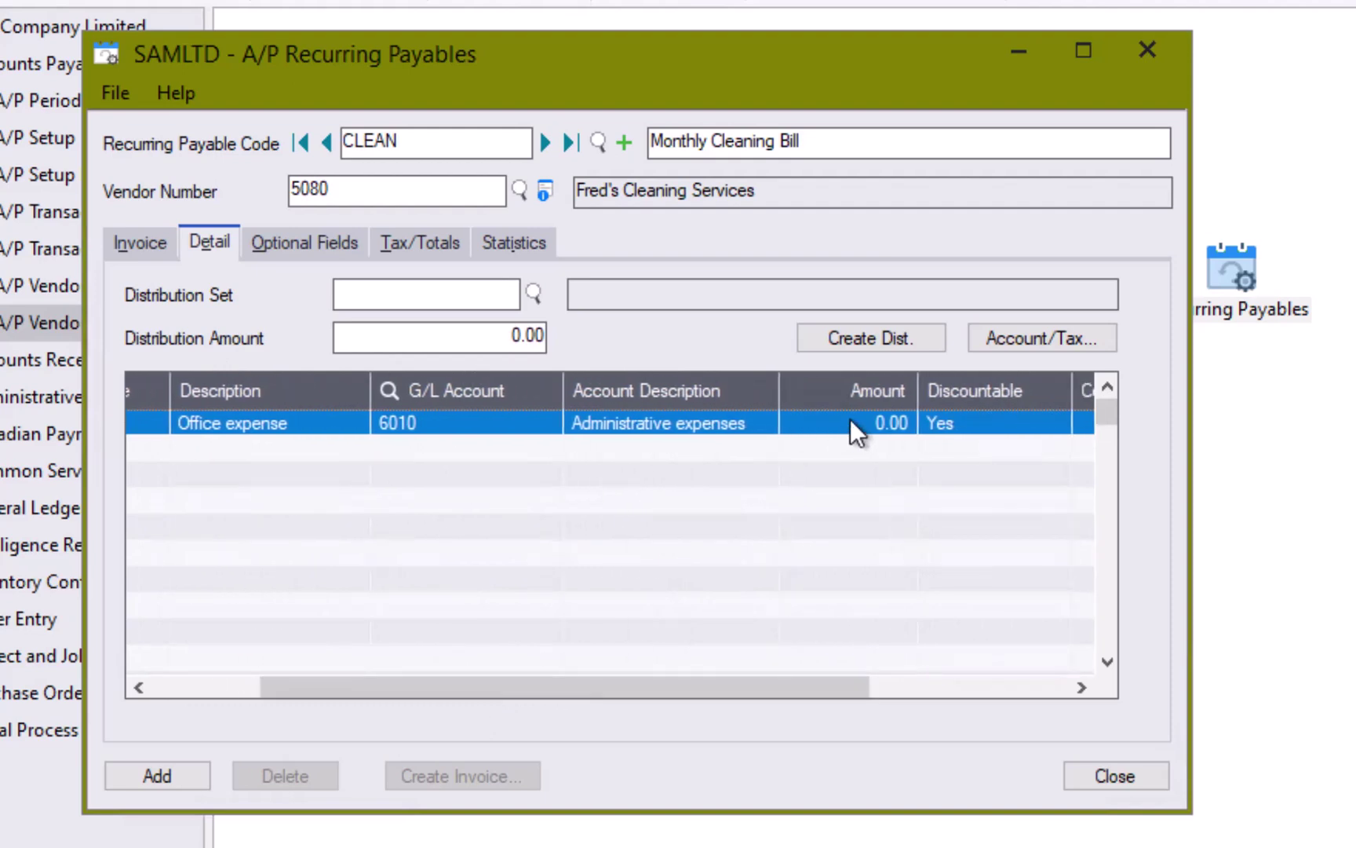
left_click(850, 418)
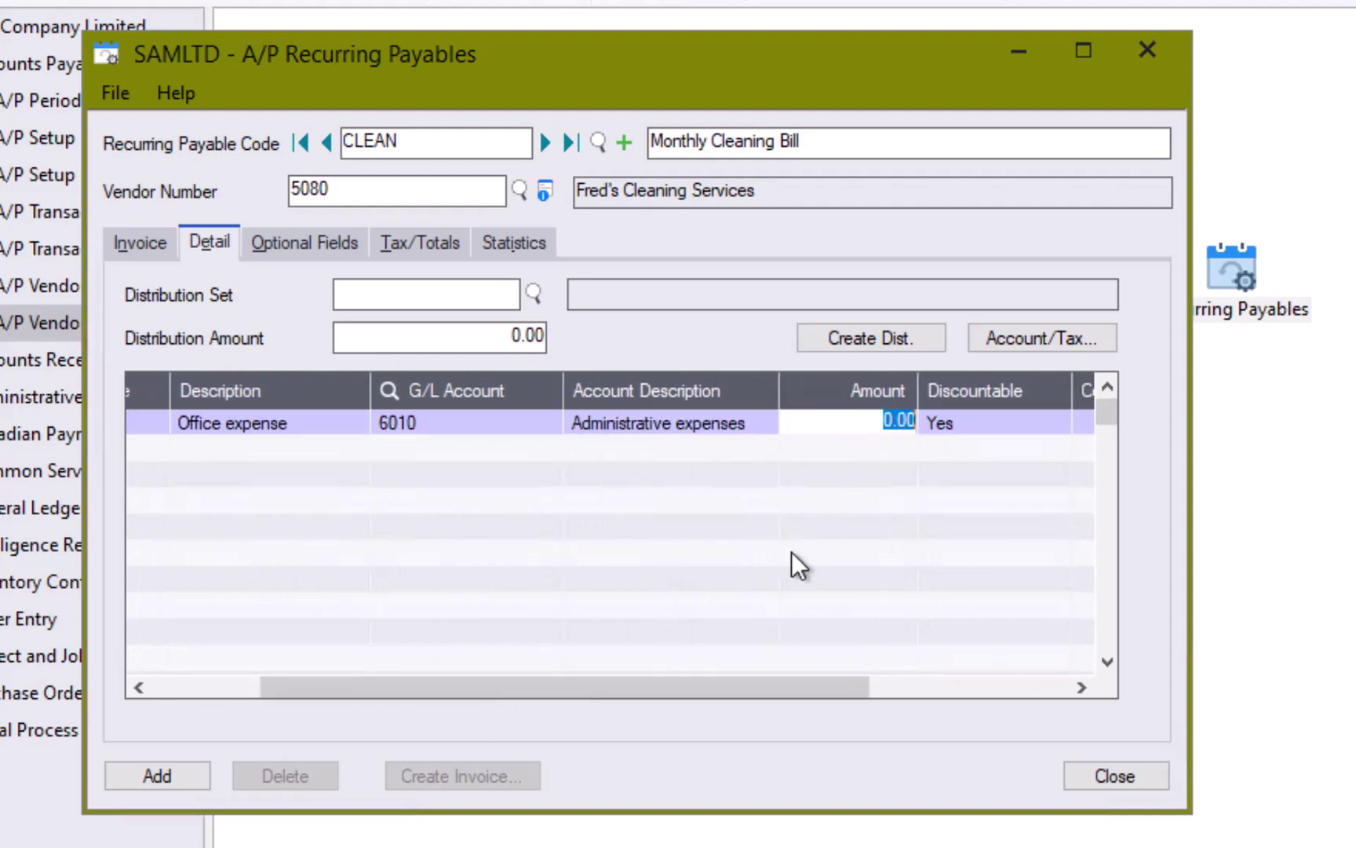
type("250")
key("Return")
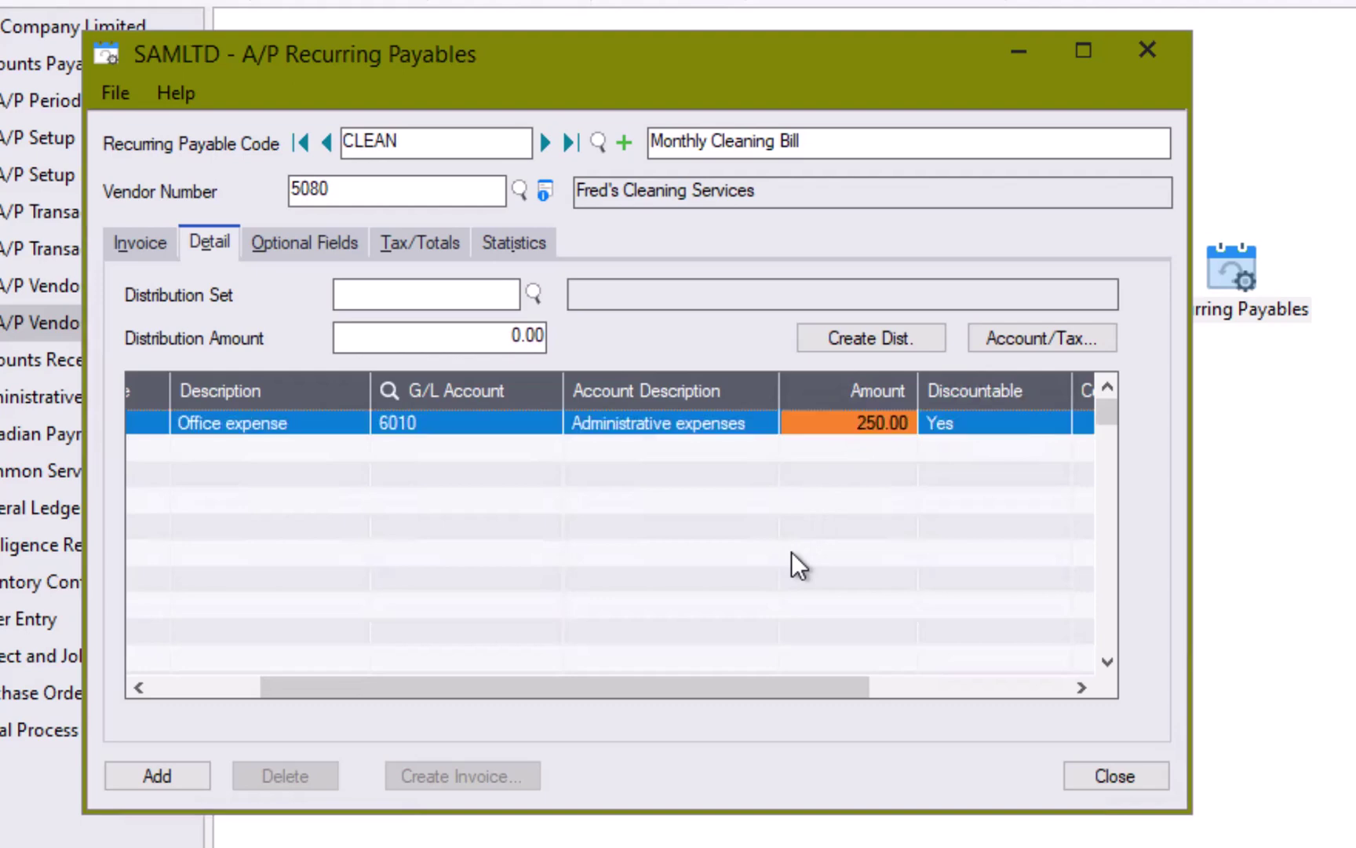
left_click(465, 349)
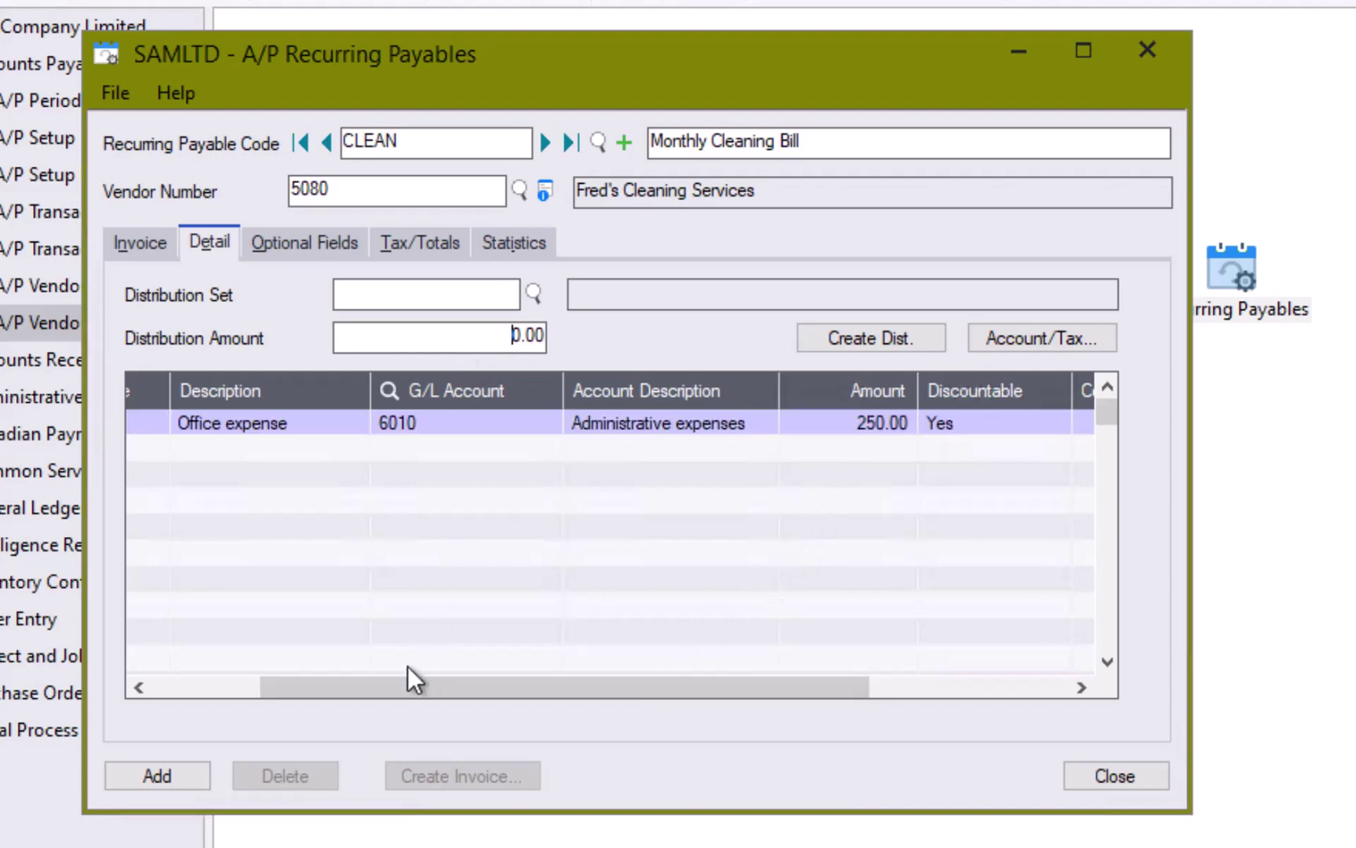
left_click_drag(379, 677, 184, 669)
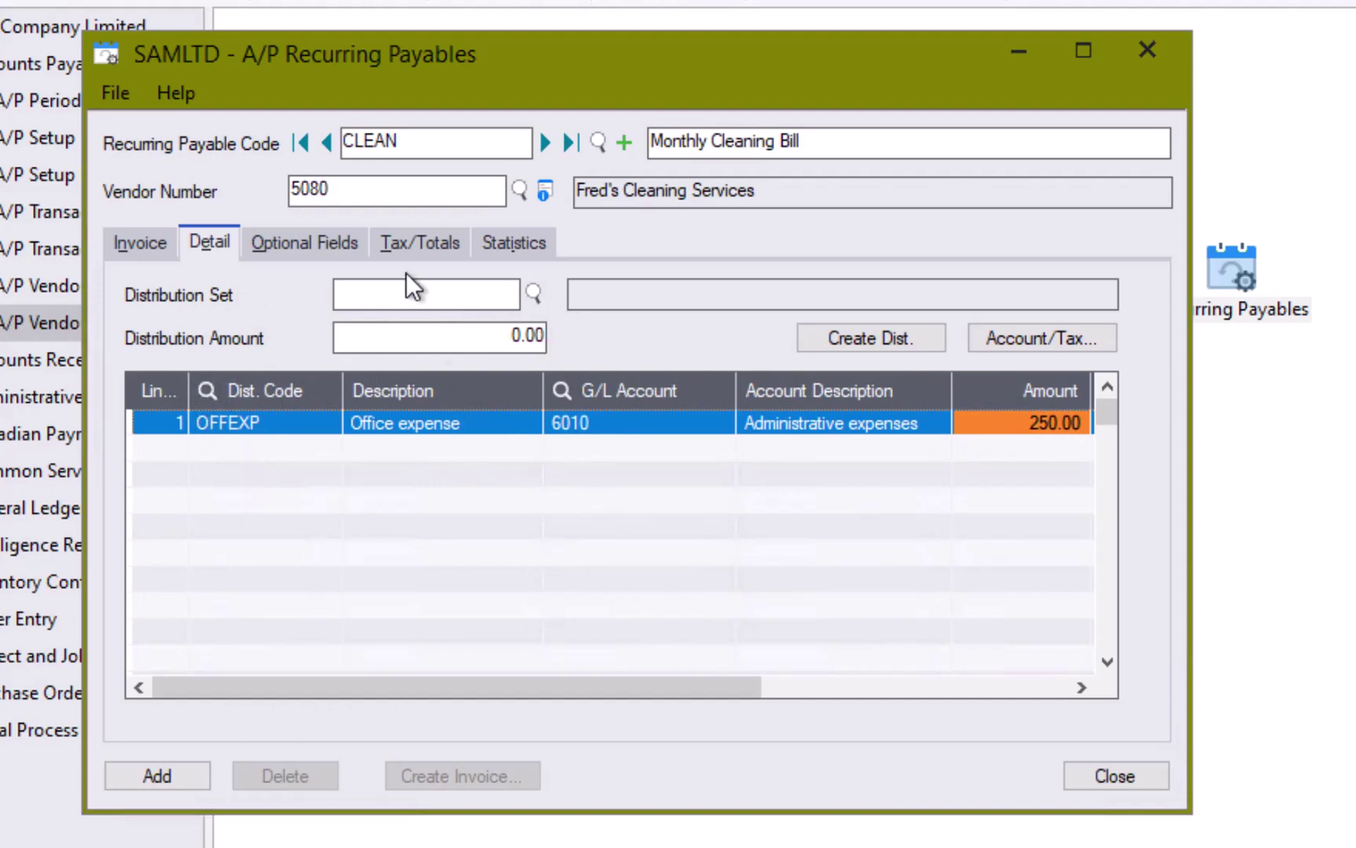
Step: On Tax/Totals, set State Tax and County Tax vendor tax class to 2, dismissing each warning
left_click(334, 243)
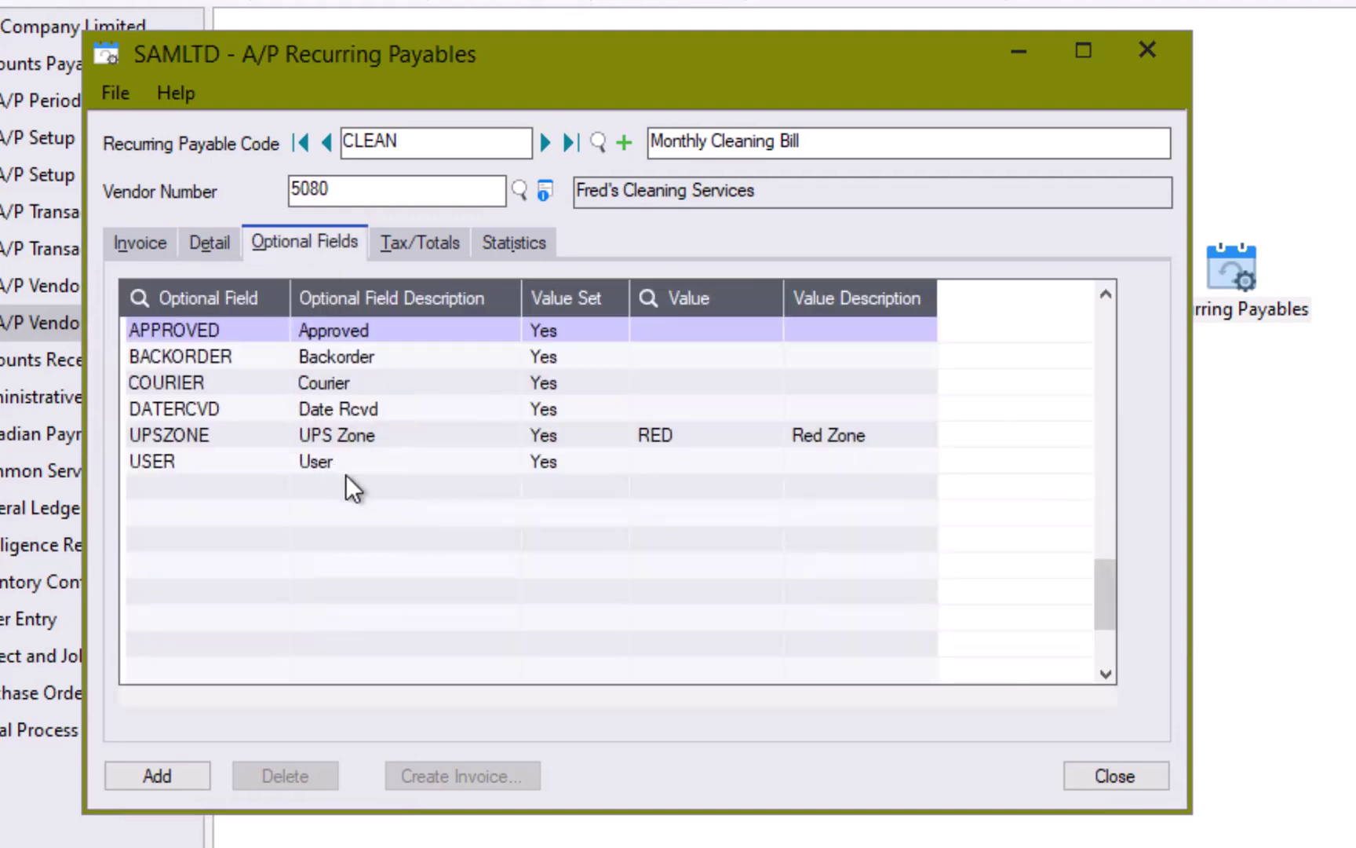
left_click(422, 245)
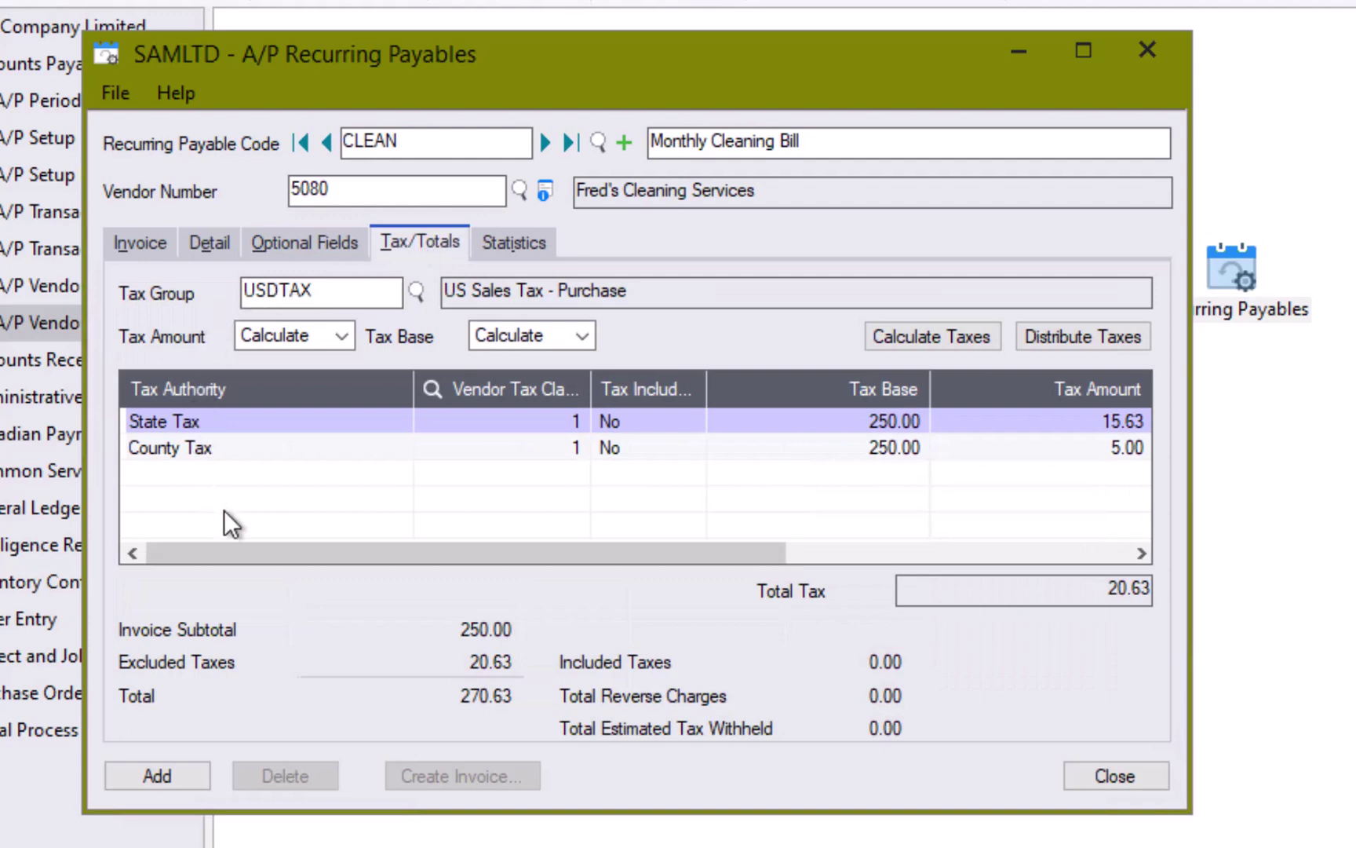
left_click(573, 420)
type("2")
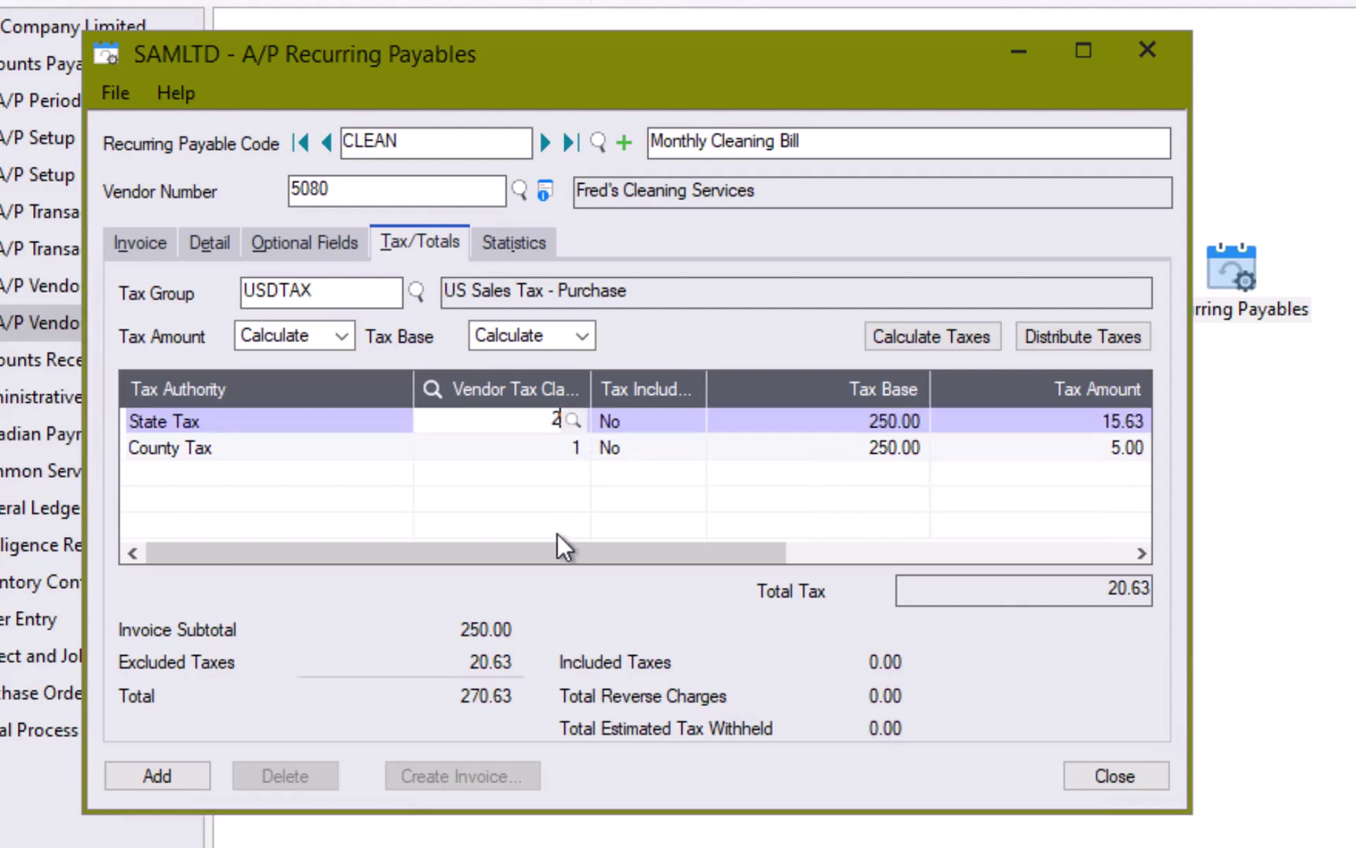
left_click(569, 451)
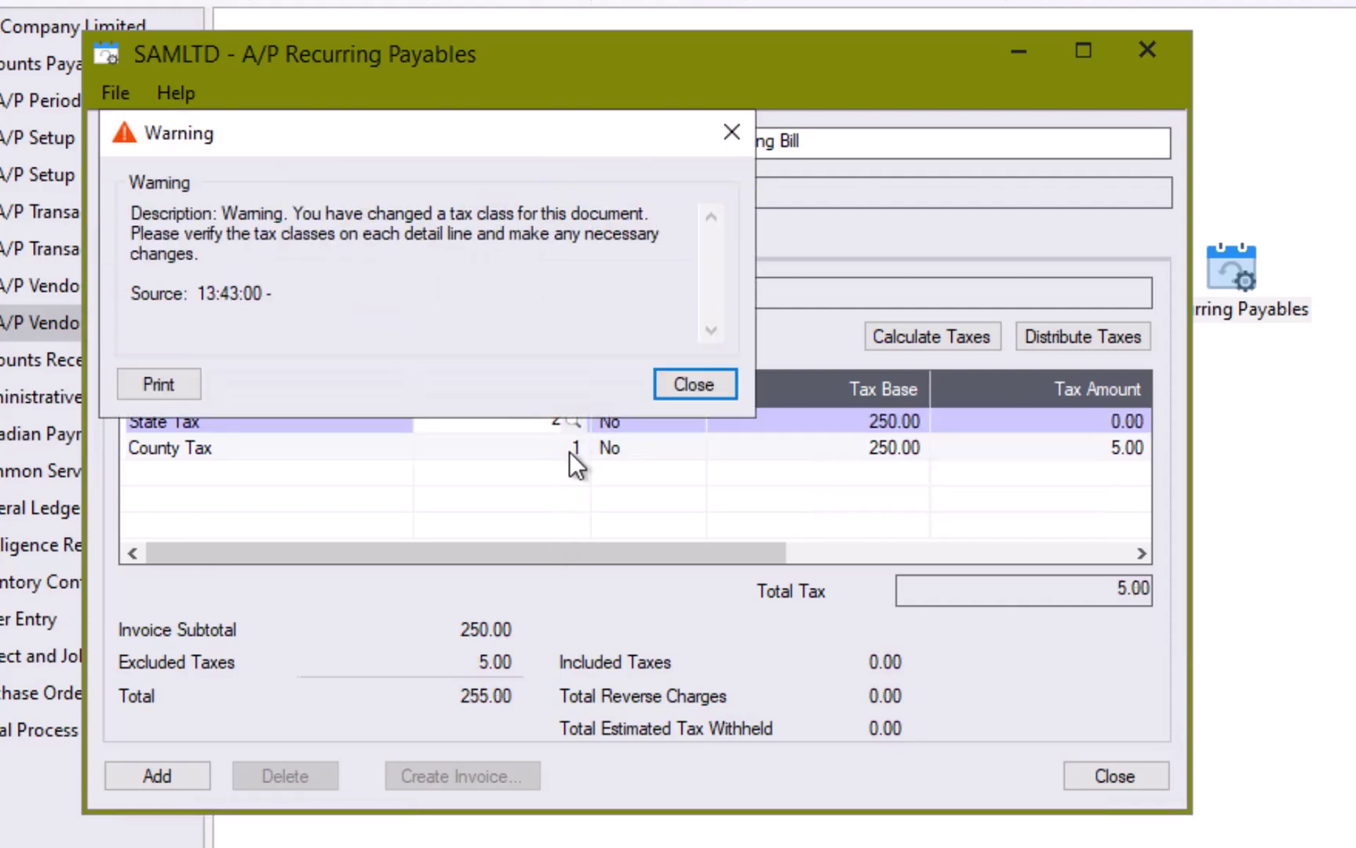
left_click(682, 388)
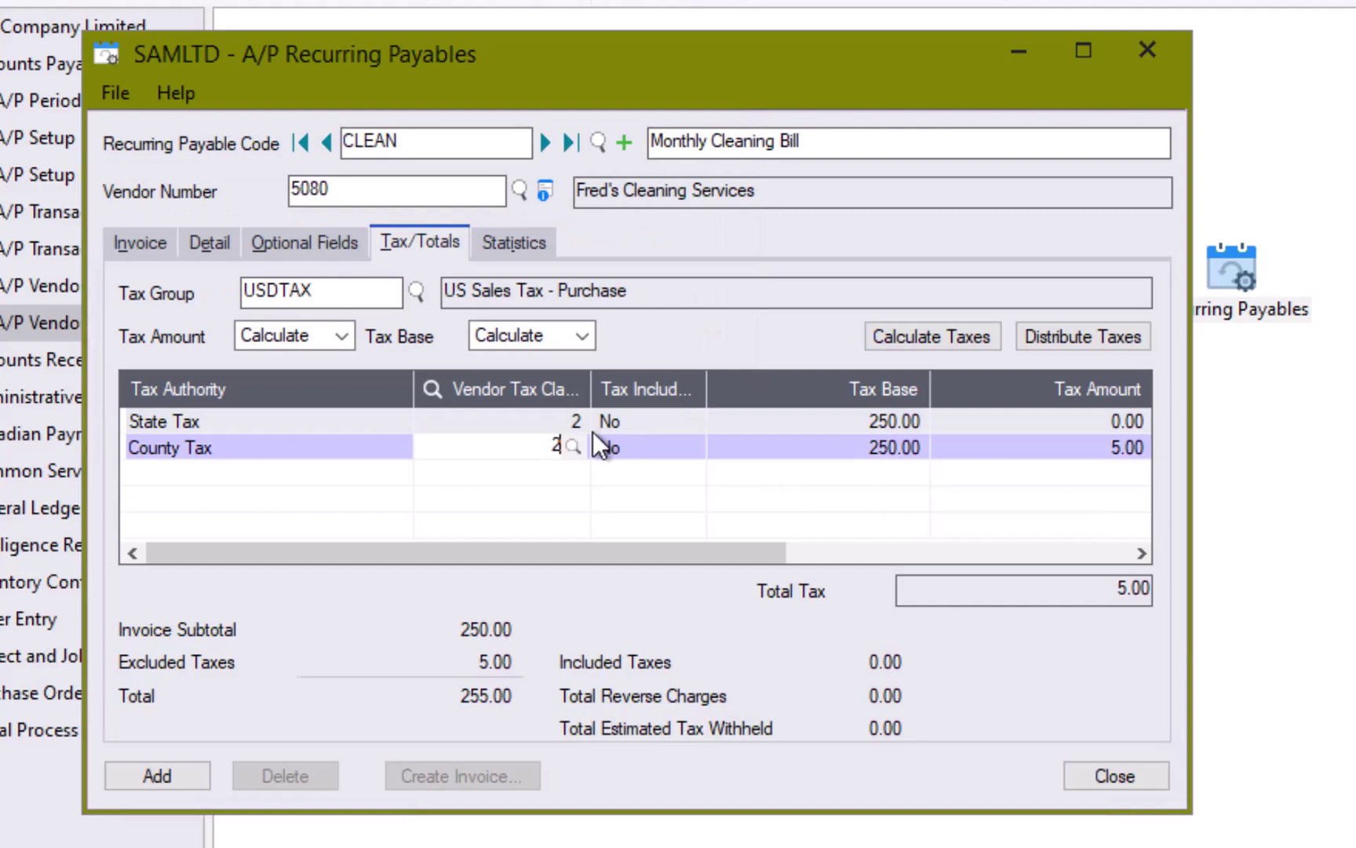
type("2")
key("Tab")
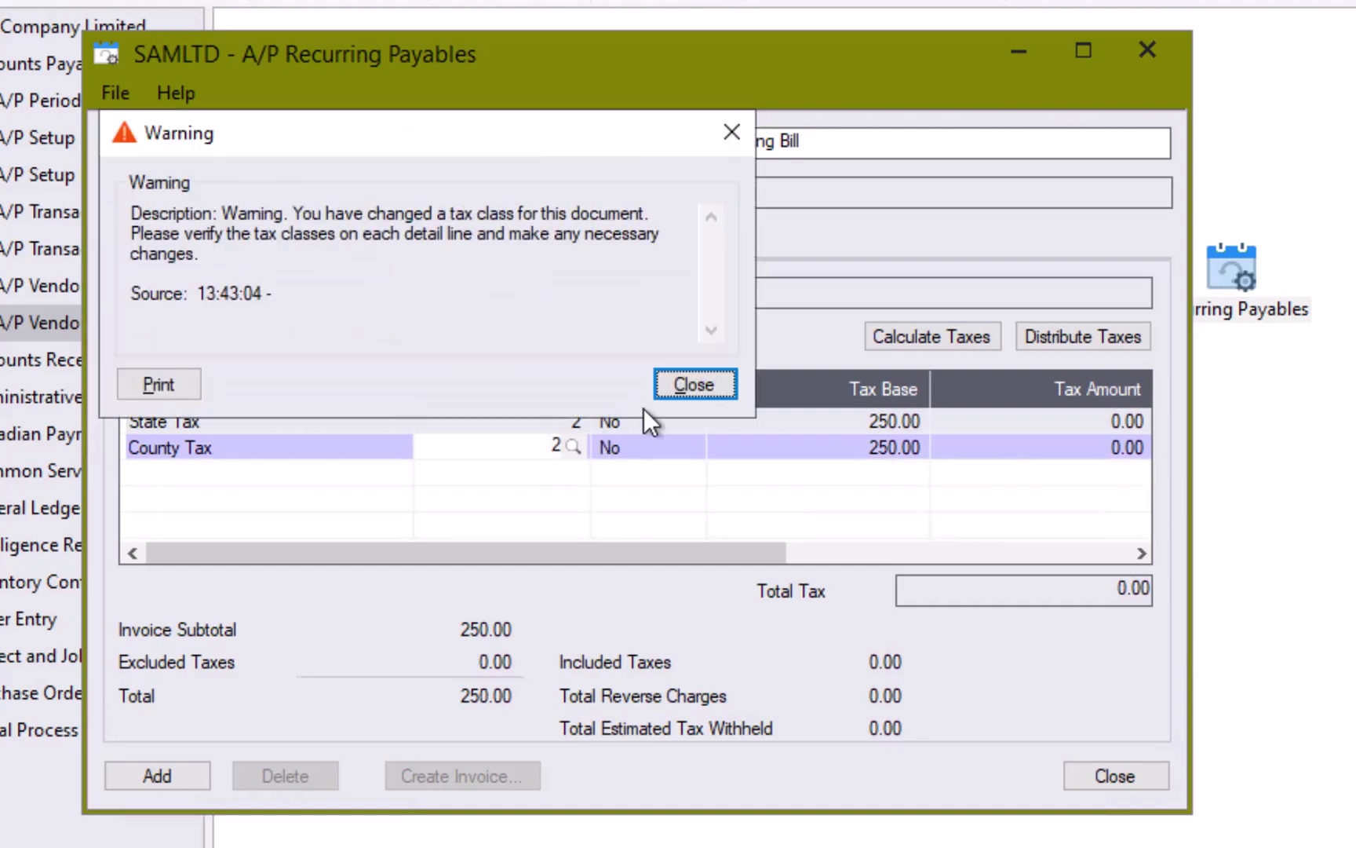
left_click(701, 384)
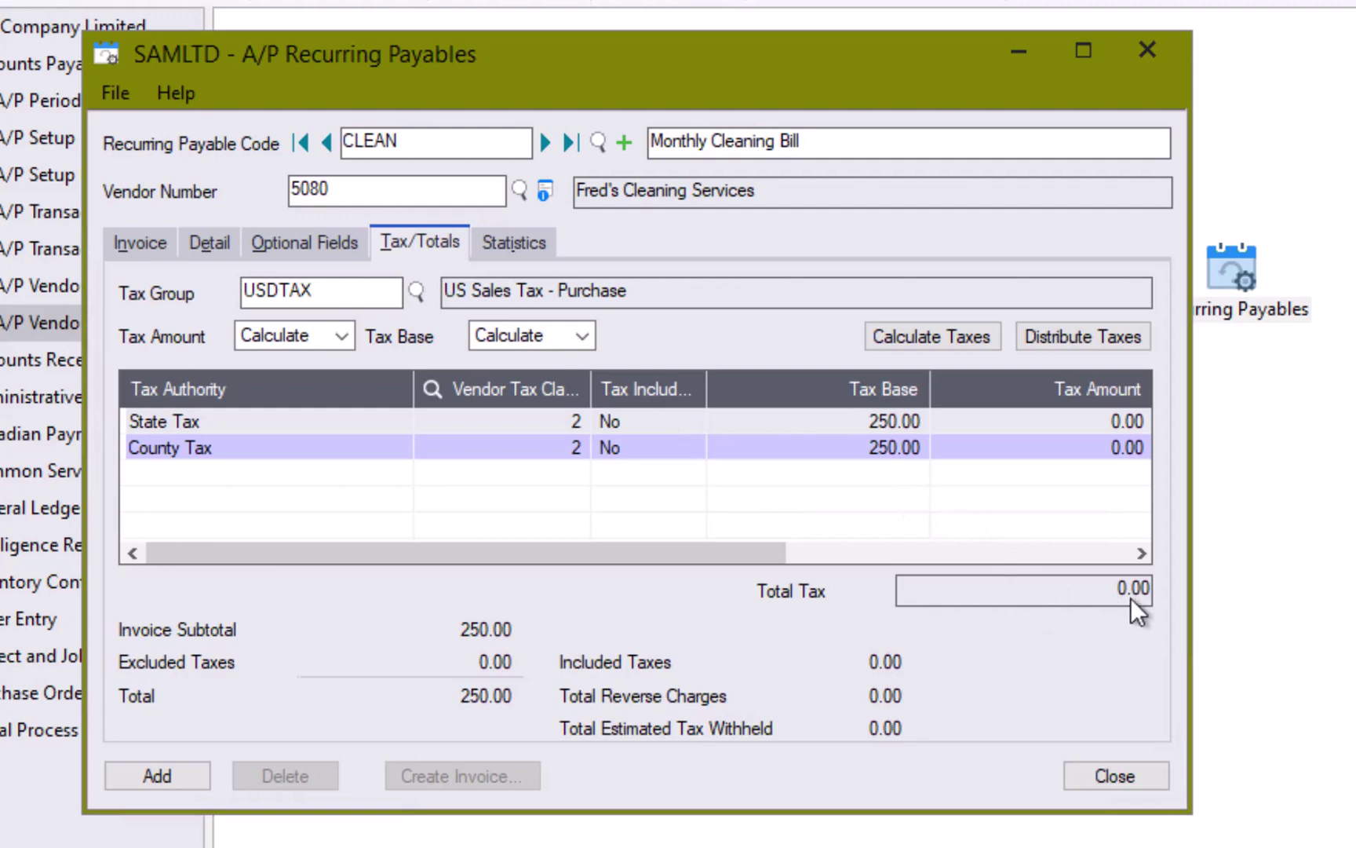
Step: Enter 250.00 as the 1099/CPRS amount, check Statistics, then add and close the CLEAN recurring payable
left_click(158, 251)
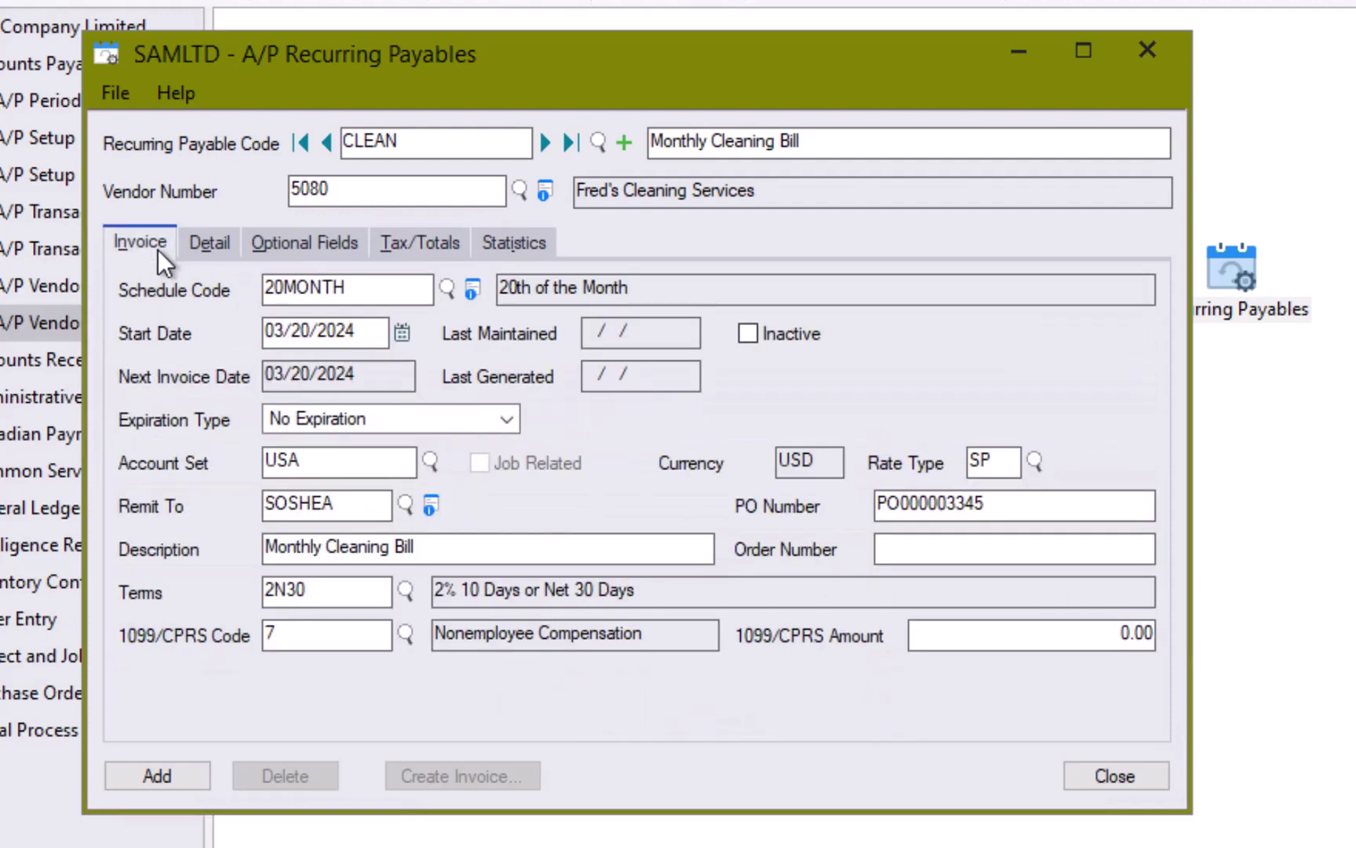
left_click(1005, 636)
type("250")
key("Home")
left_click(500, 244)
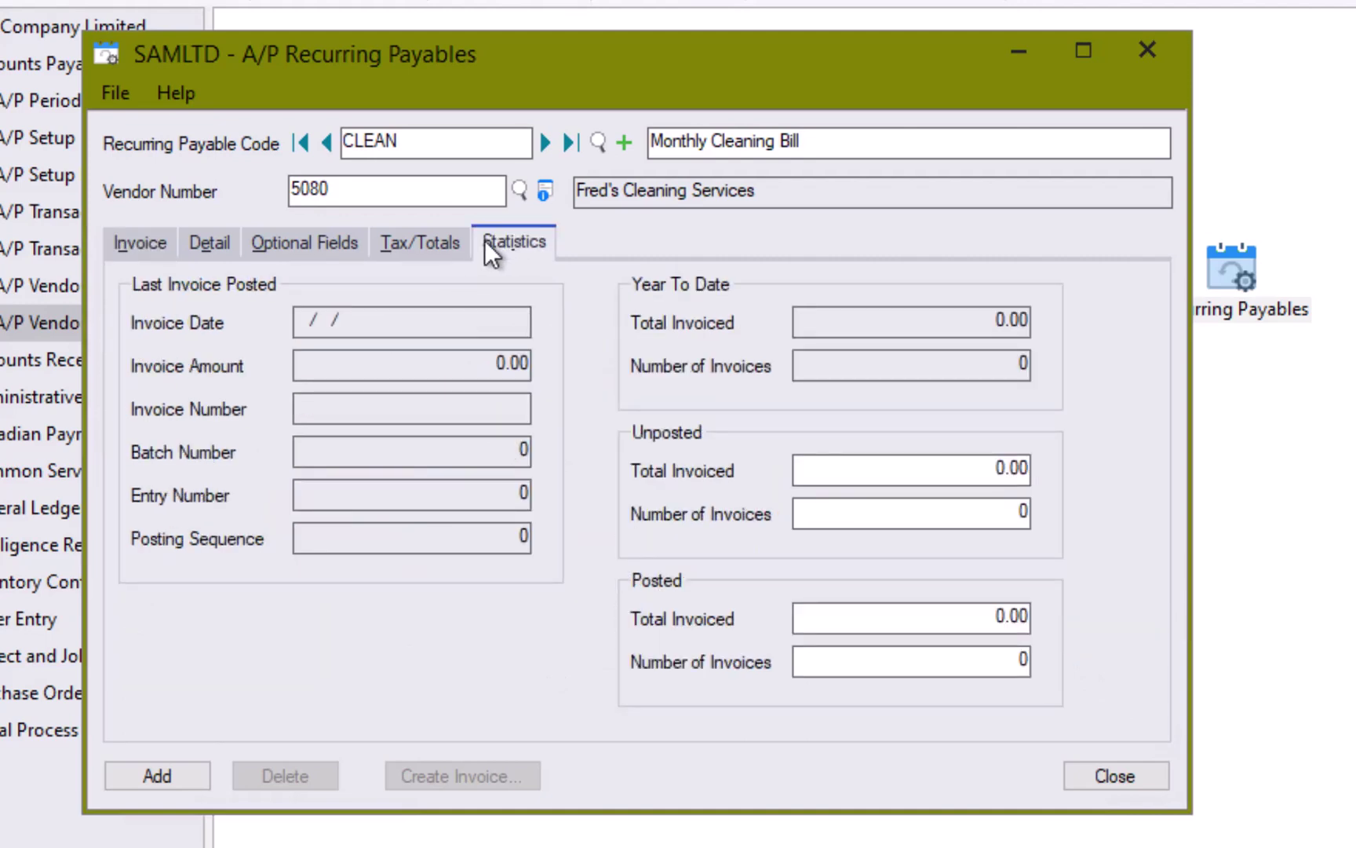
left_click(149, 776)
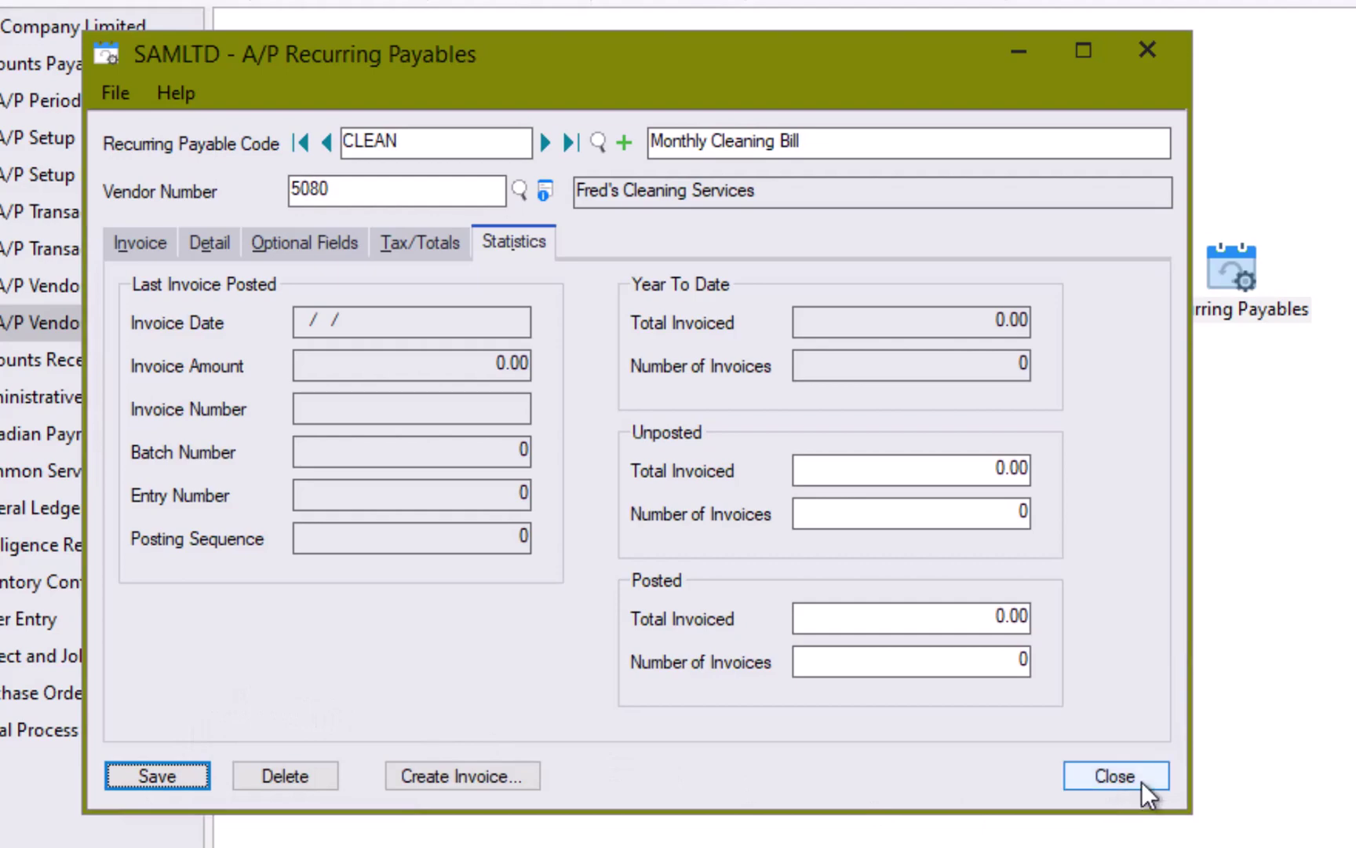
left_click(1115, 776)
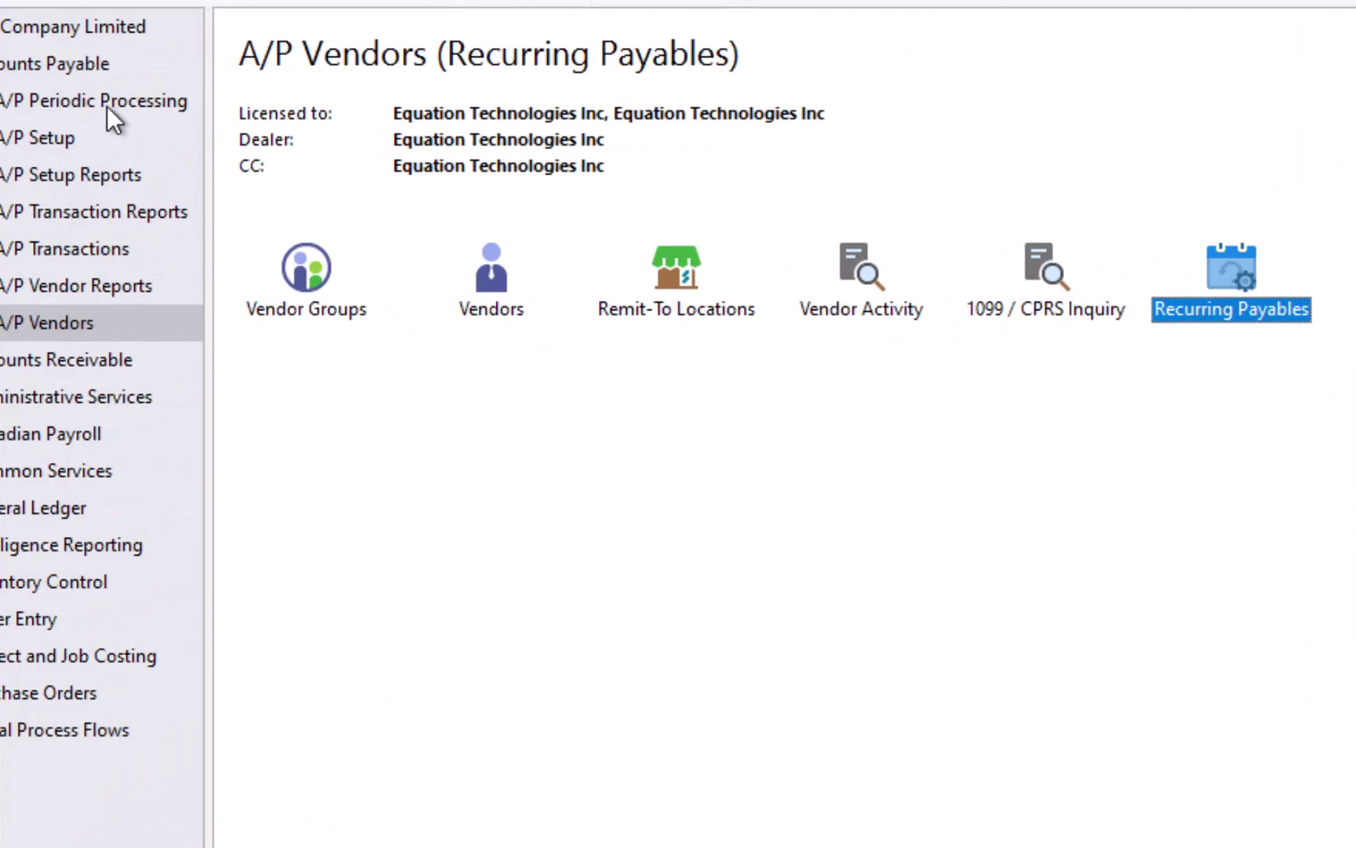
Step: Open Create Recurring Payable Batch from A/P Periodic Processing, keeping selection by recurring payable code
left_click(112, 99)
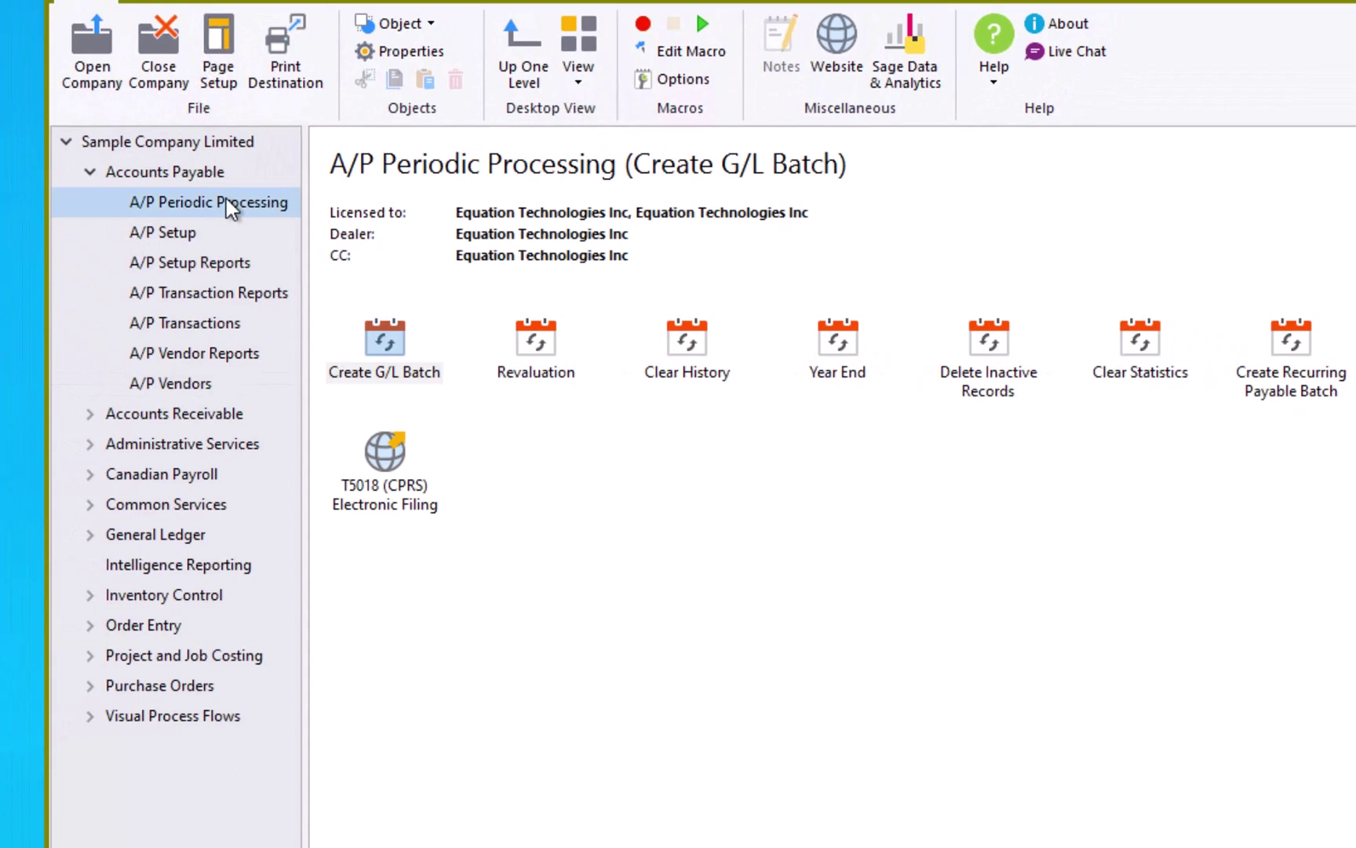
double_click(1306, 343)
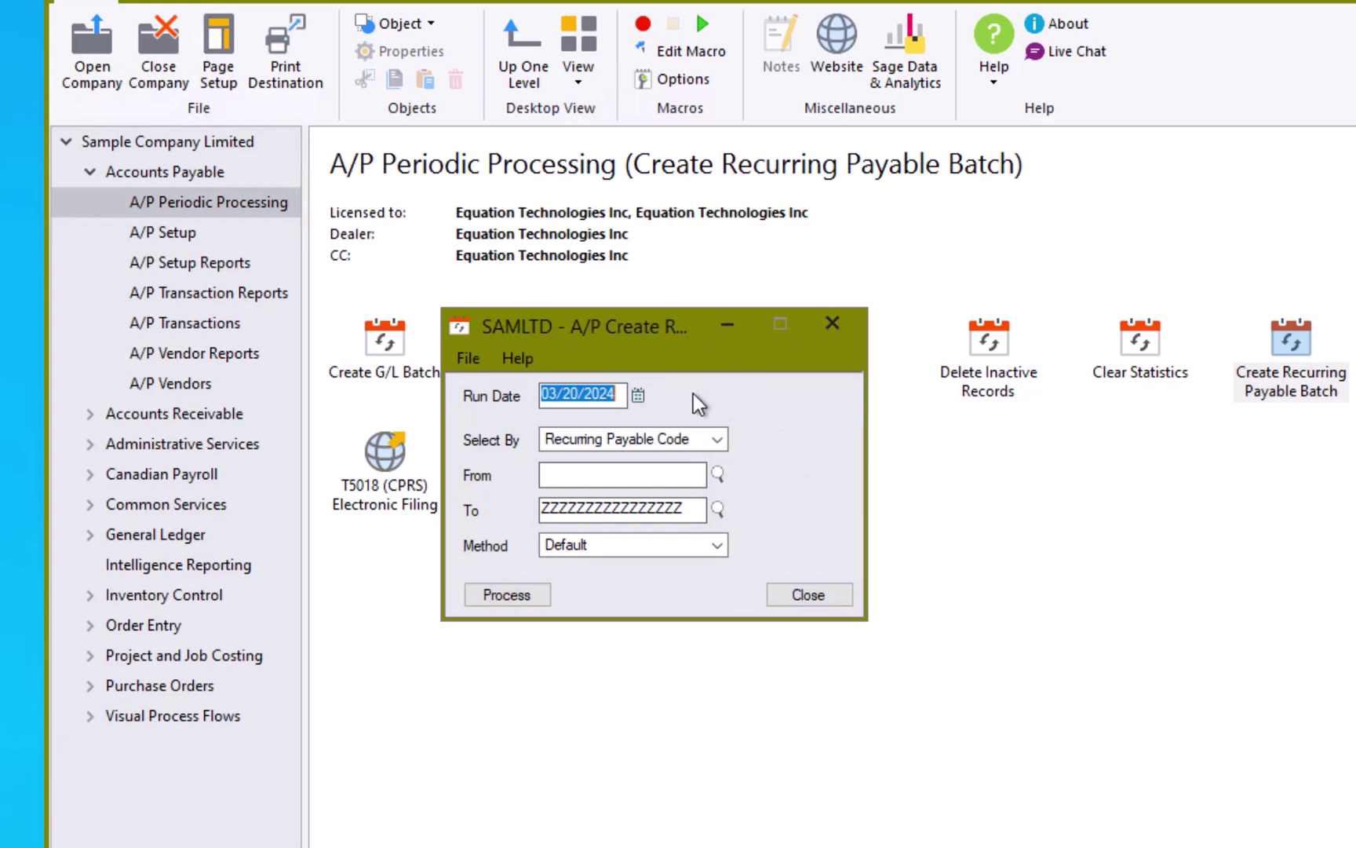
left_click(712, 440)
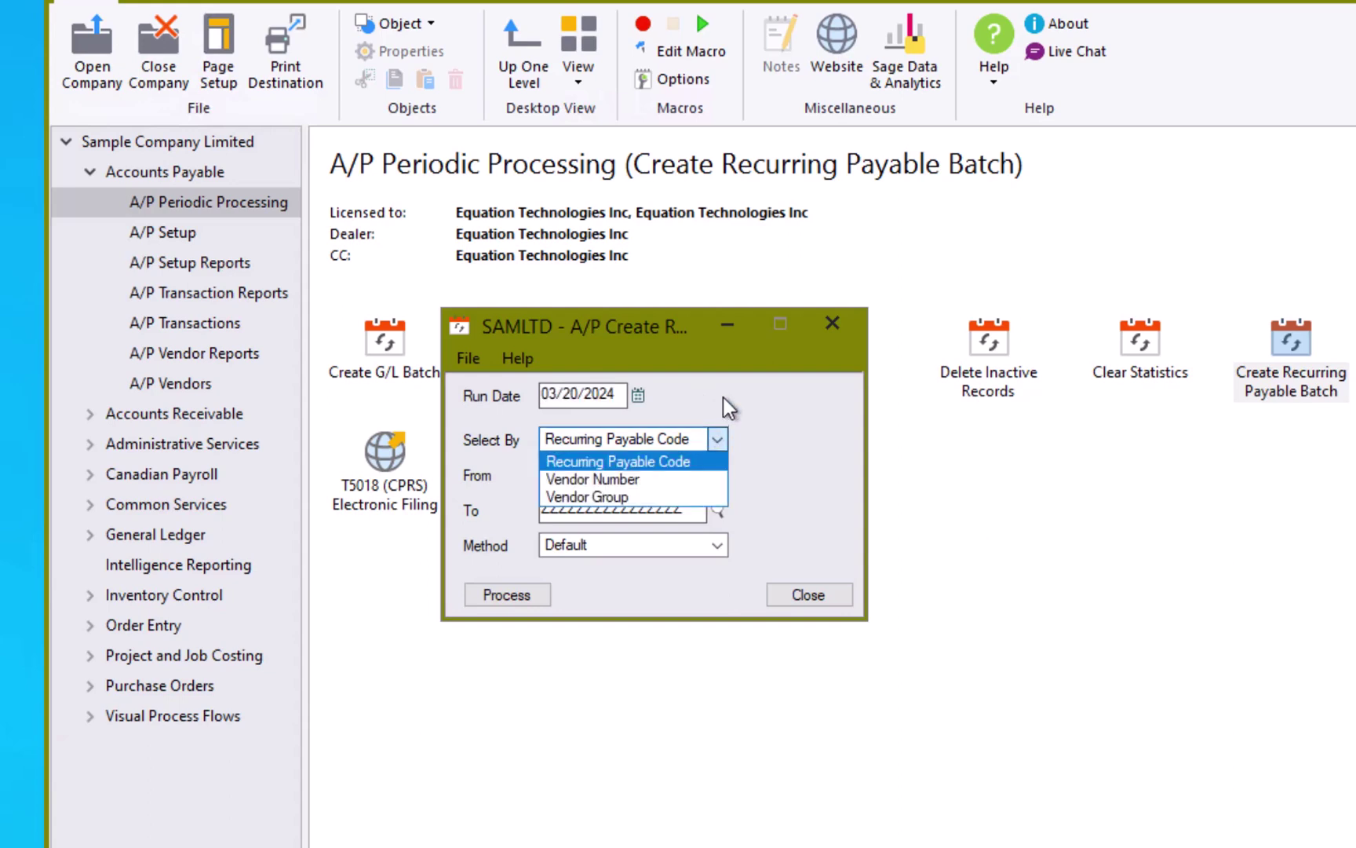
left_click(664, 462)
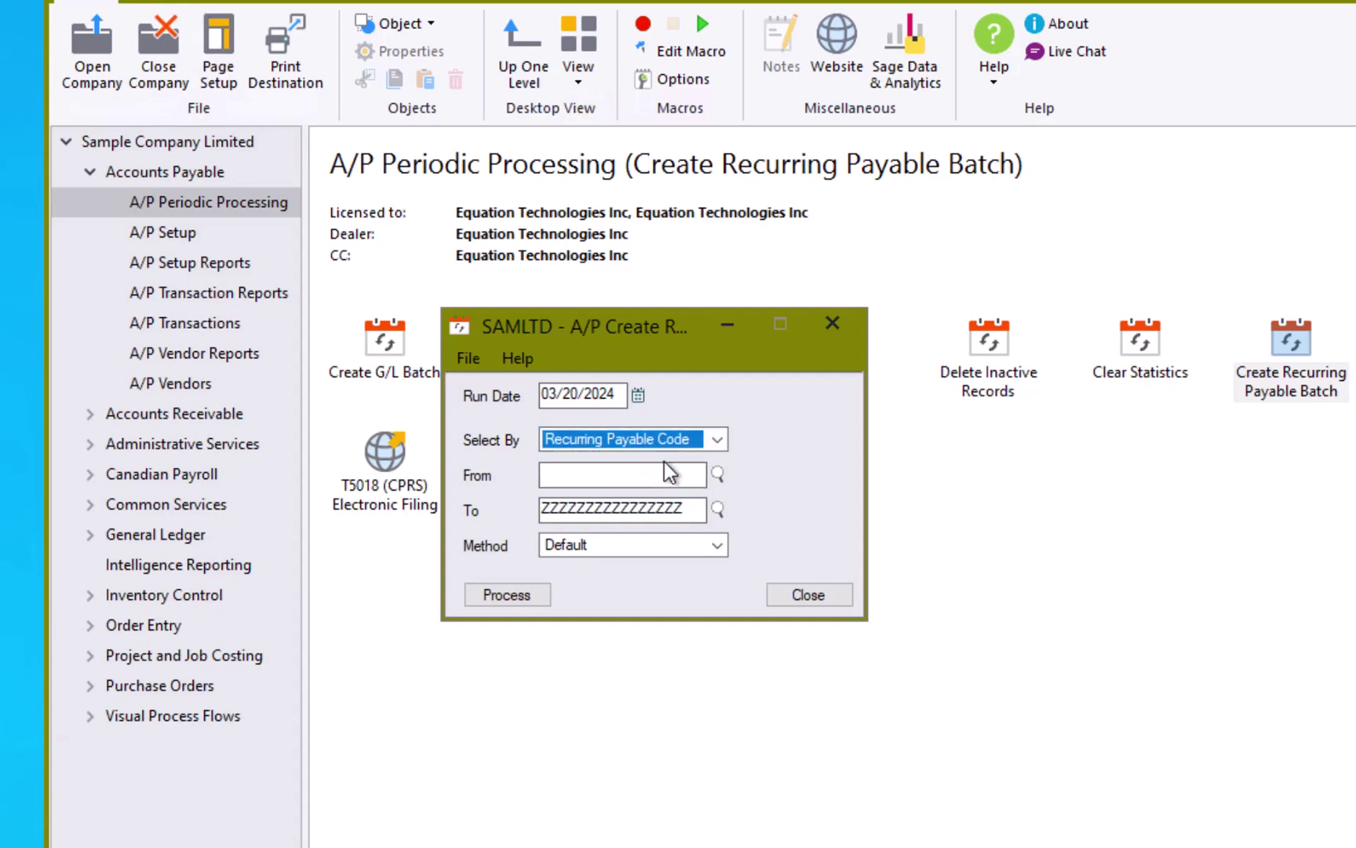
left_click(717, 474)
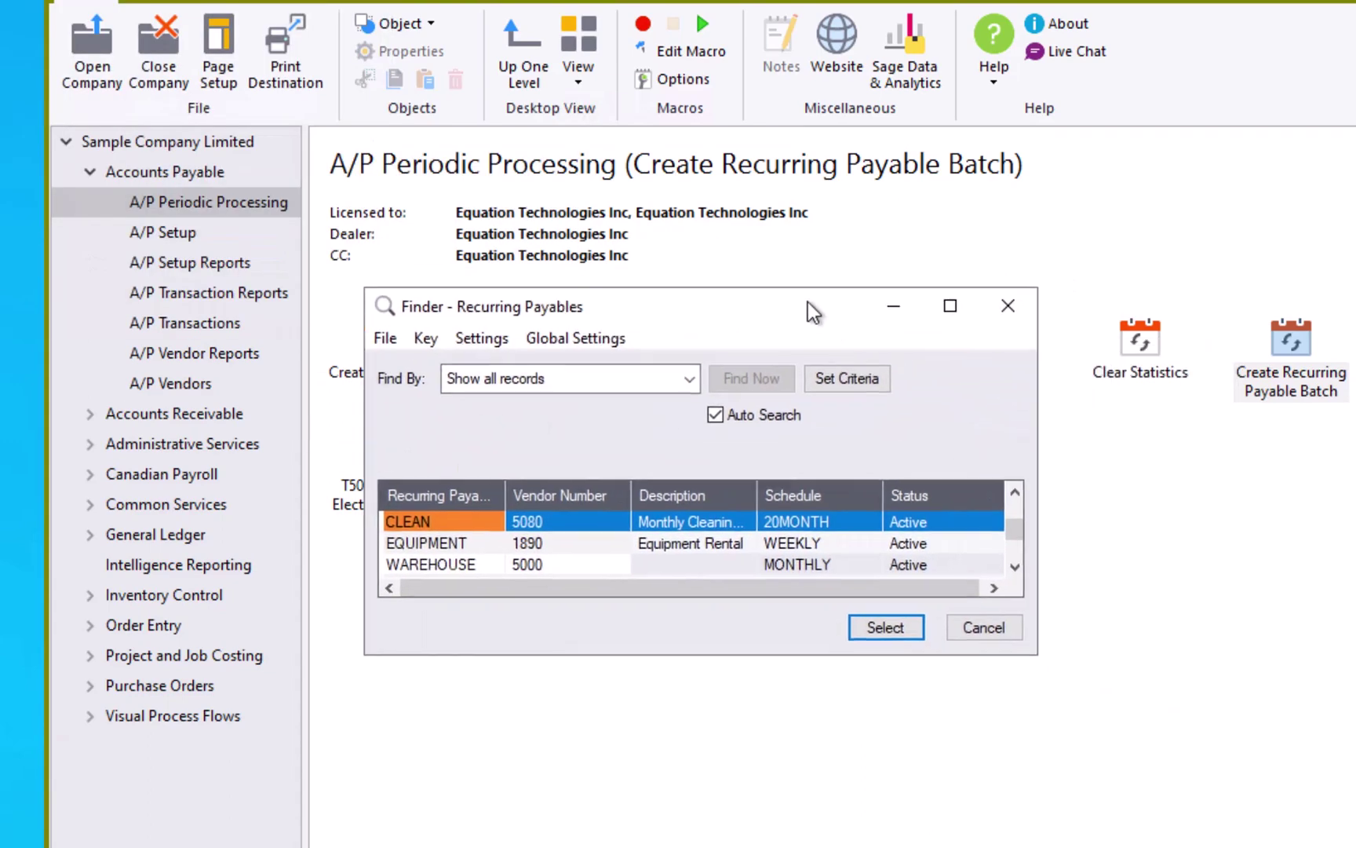
left_click_drag(813, 312, 801, 282)
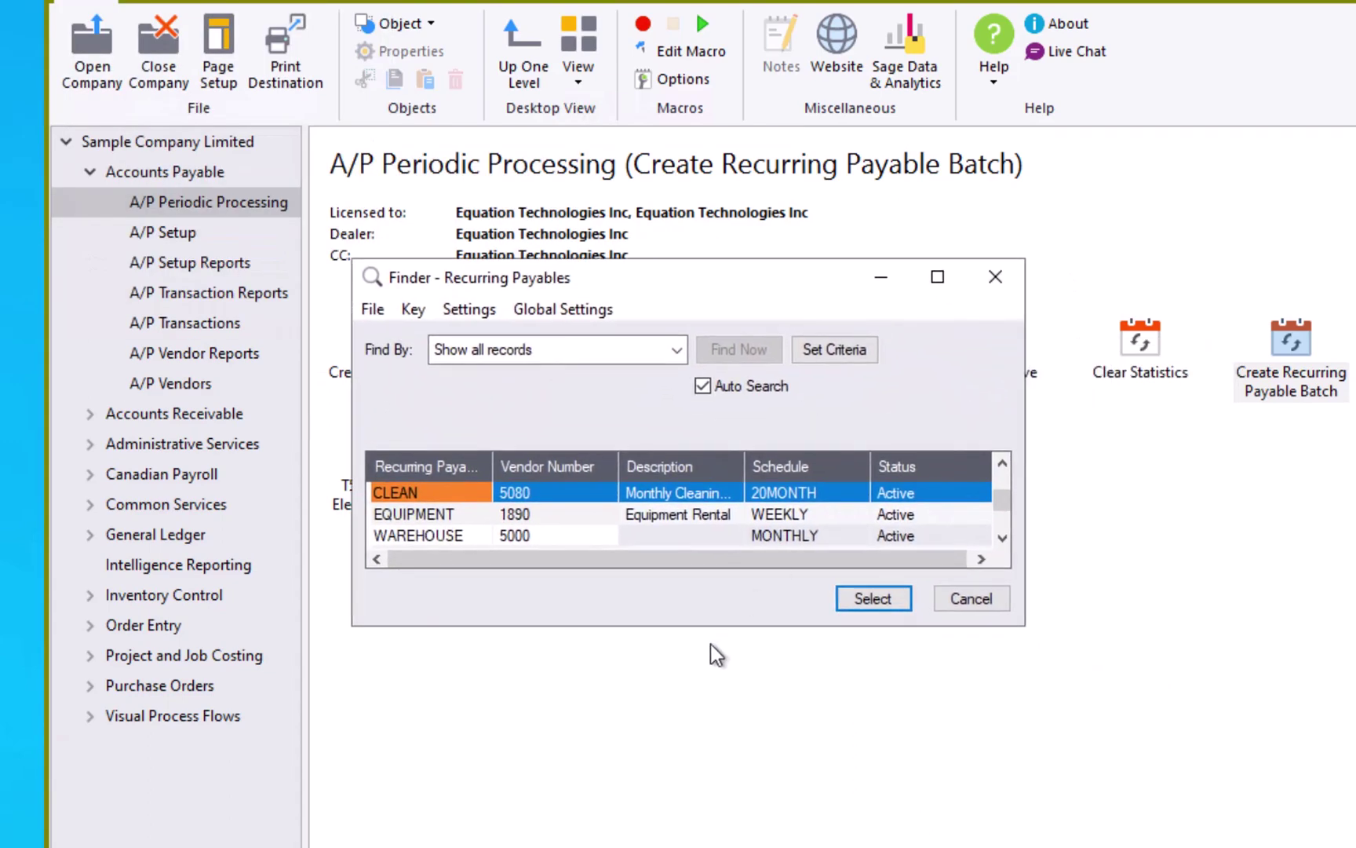
left_click_drag(708, 626, 706, 846)
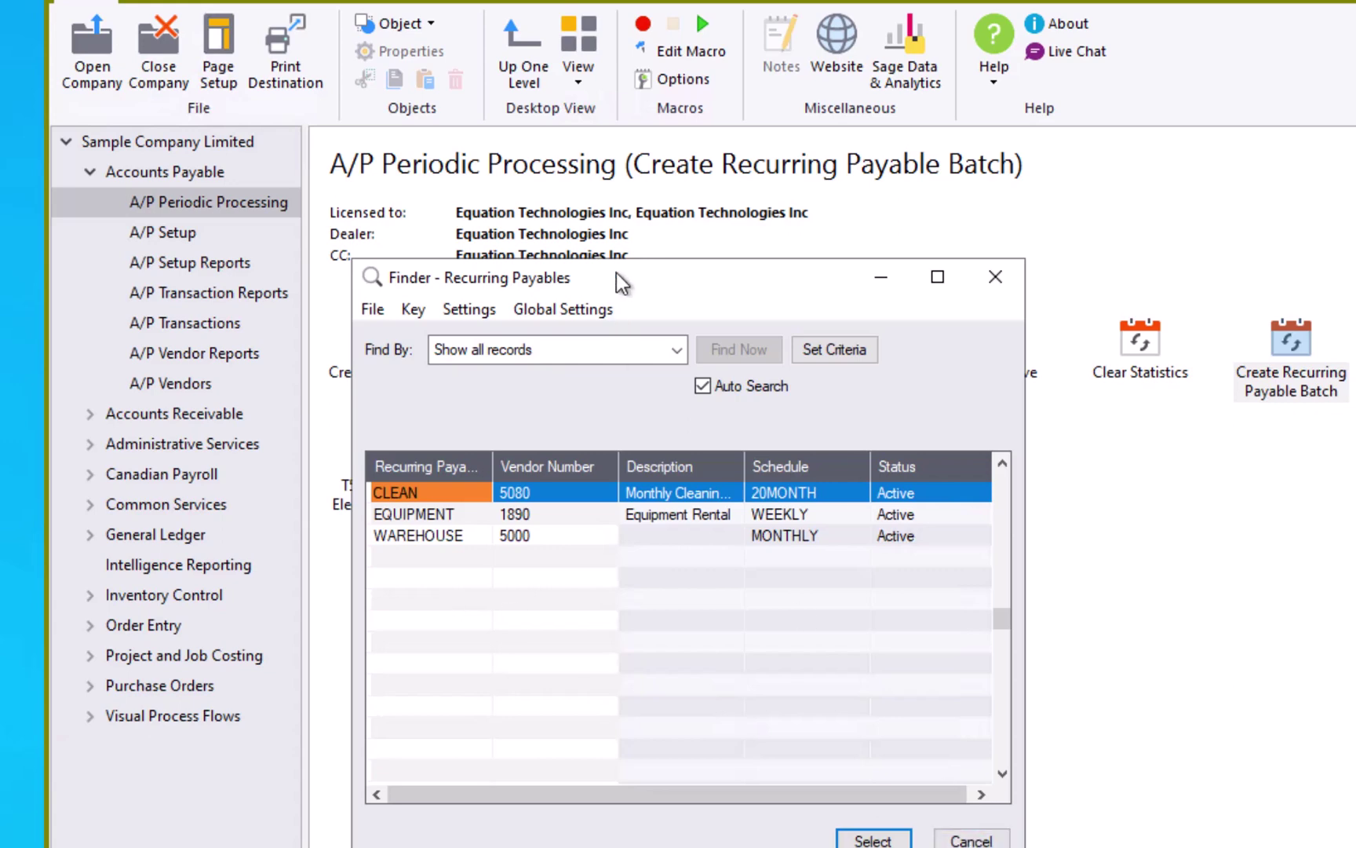
left_click(971, 840)
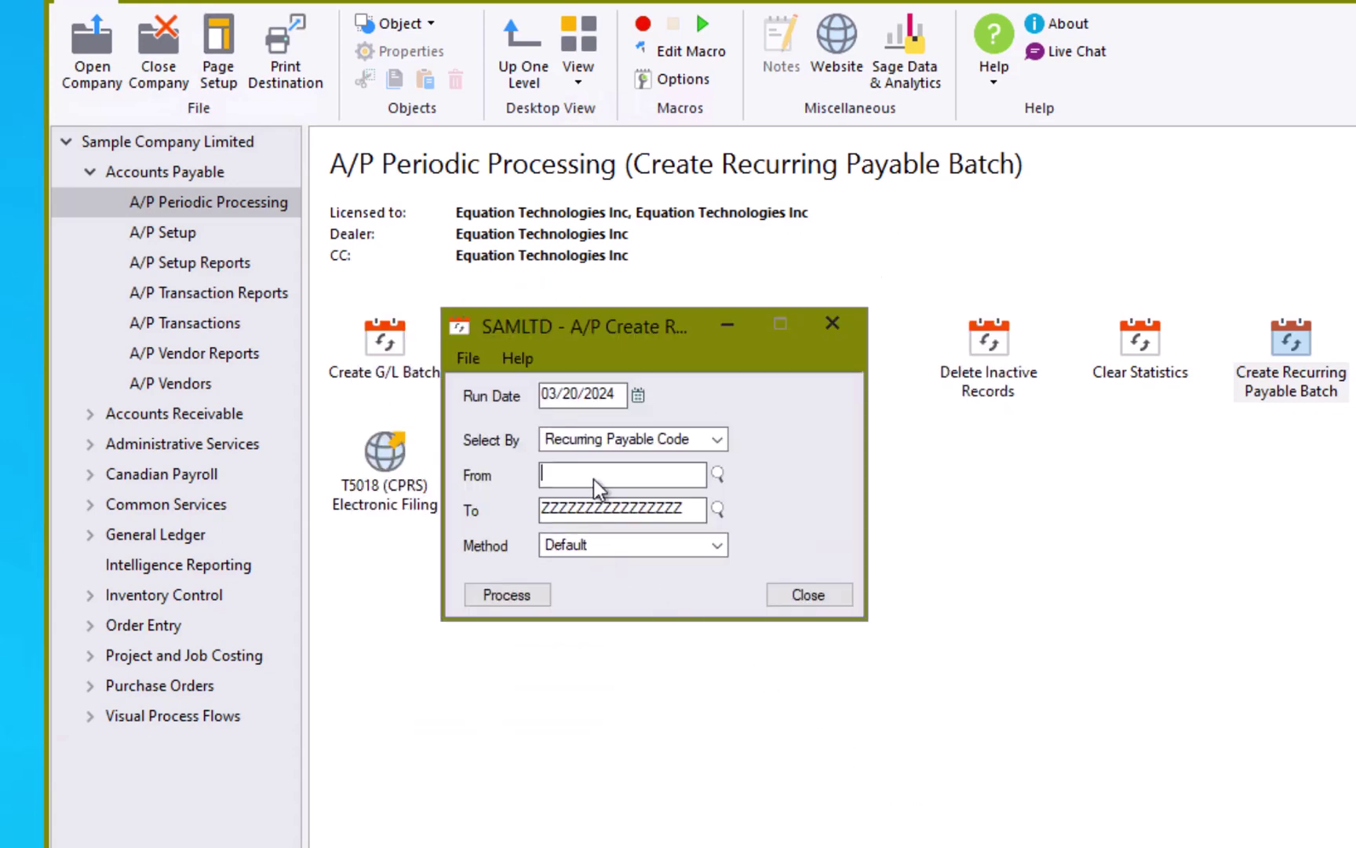
Step: Set the recurring payable range from CLEAN to CLEAN and process it, creating batch 62
left_click(597, 513)
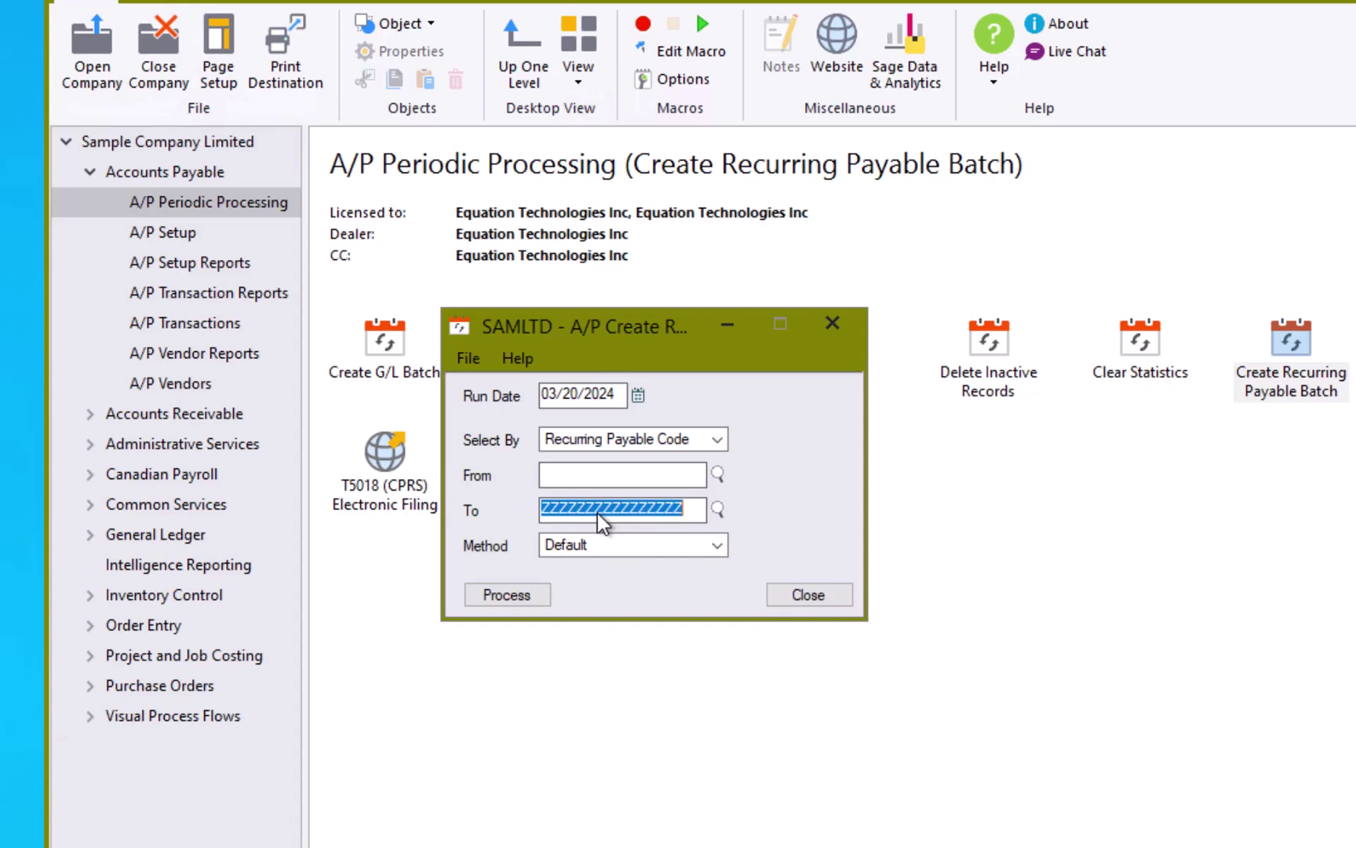
left_click(717, 473)
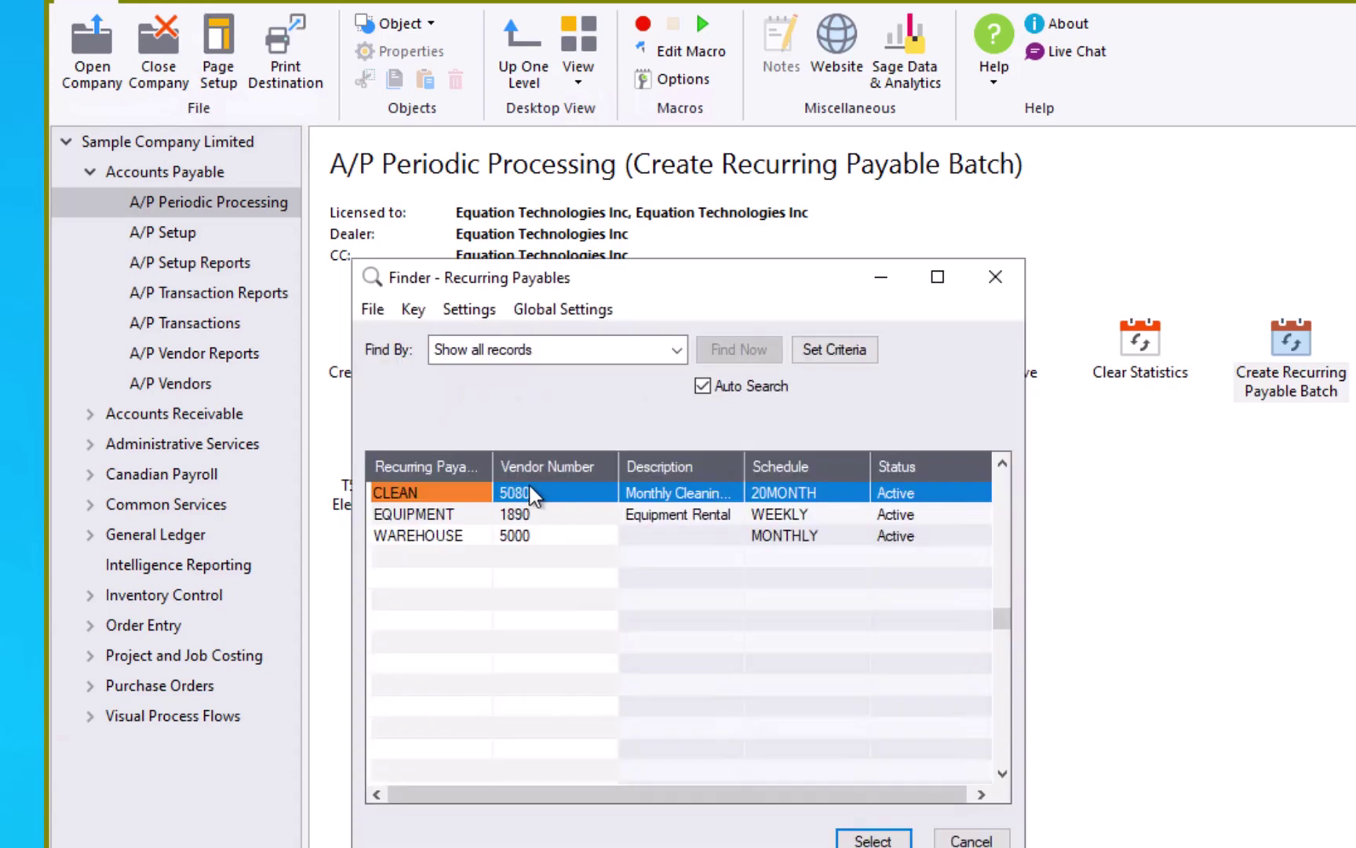
double_click(529, 486)
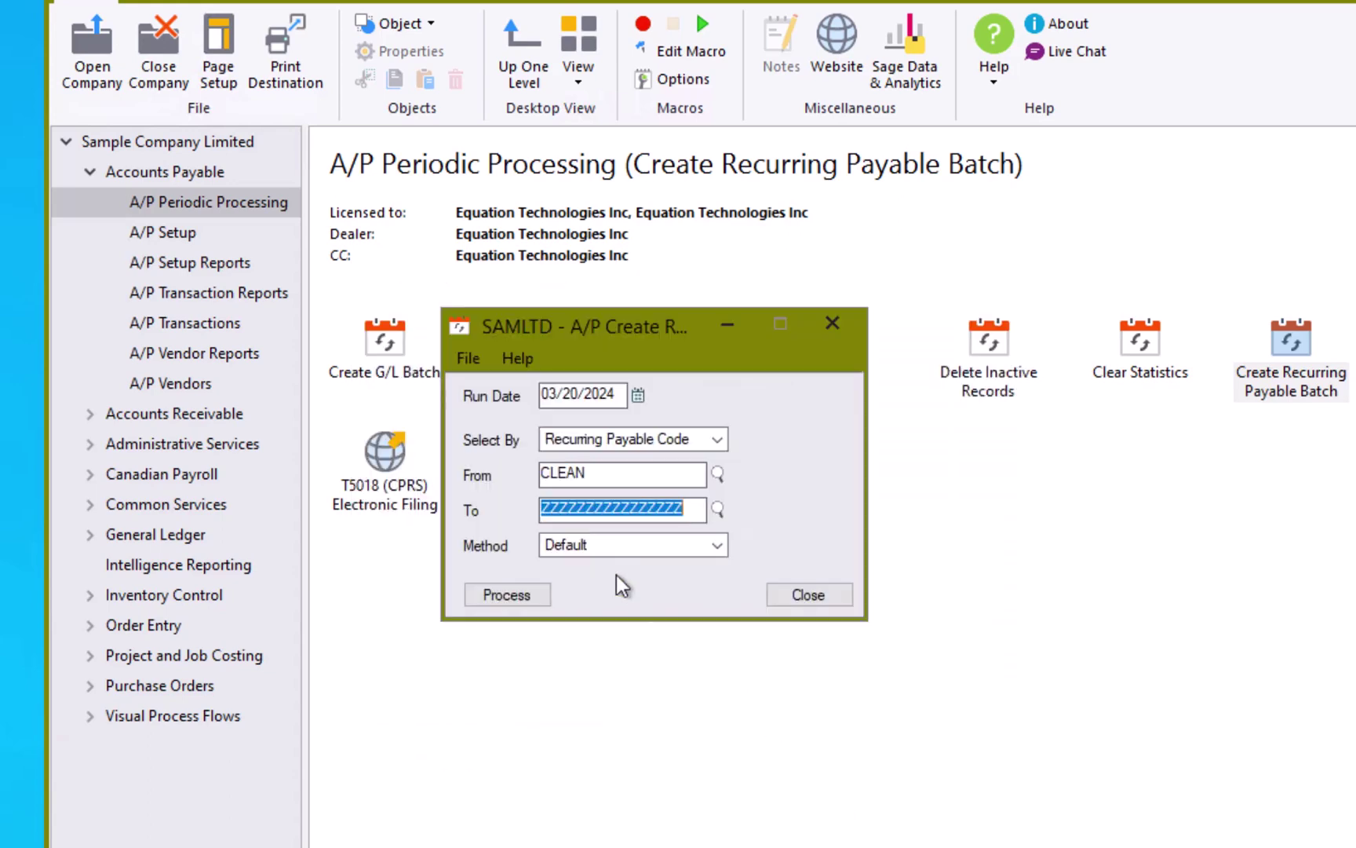
left_click(718, 508)
left_click(489, 493)
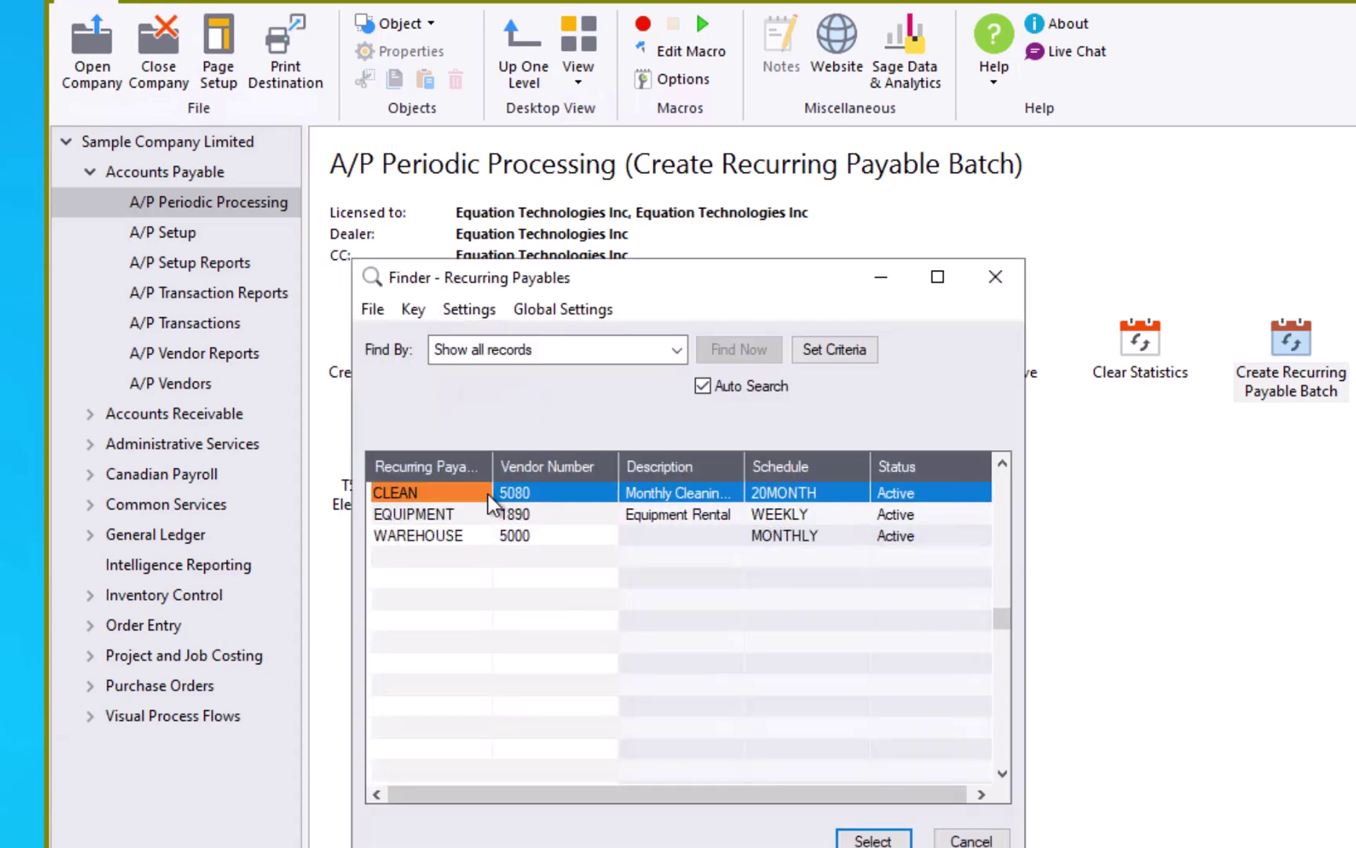
left_click(861, 839)
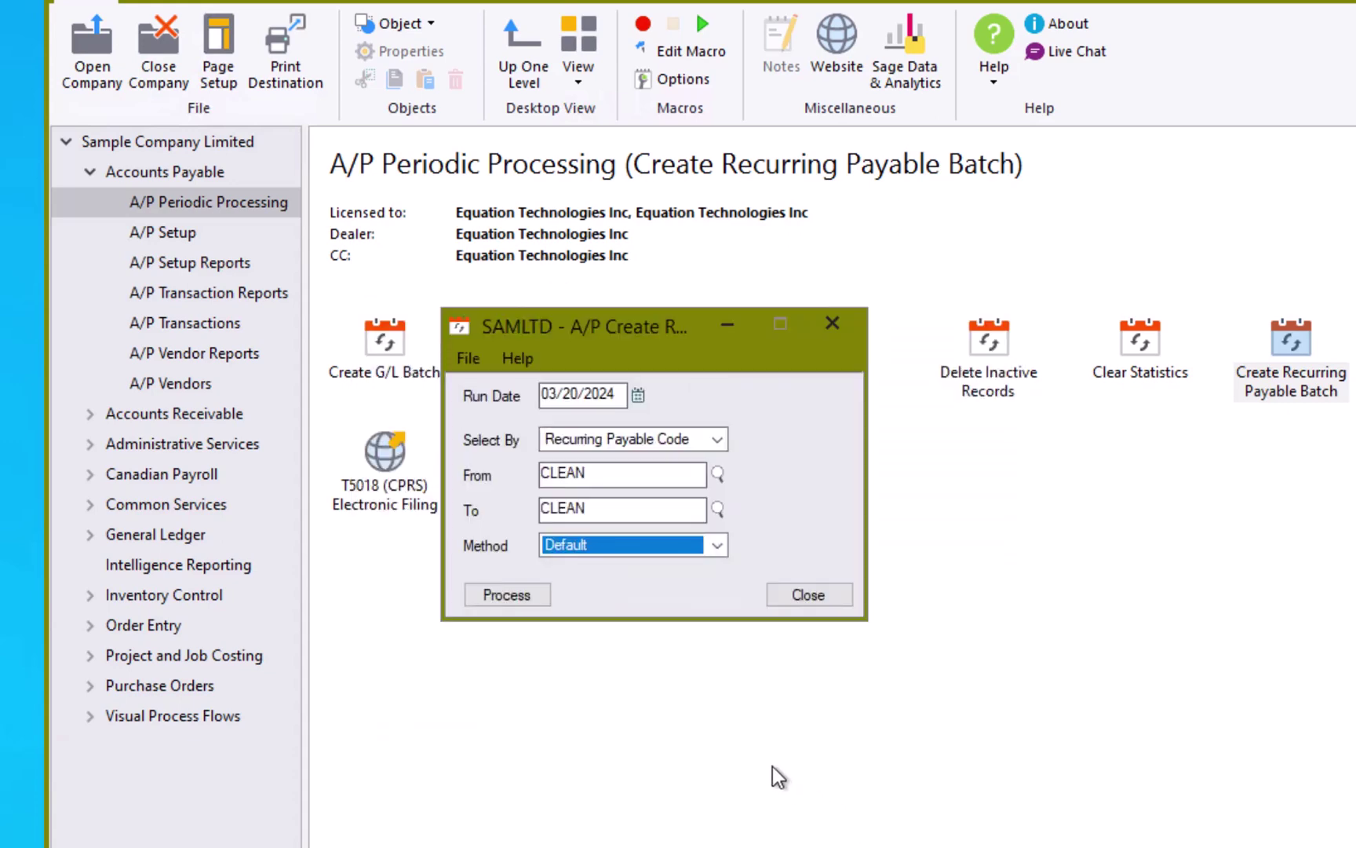
left_click(515, 593)
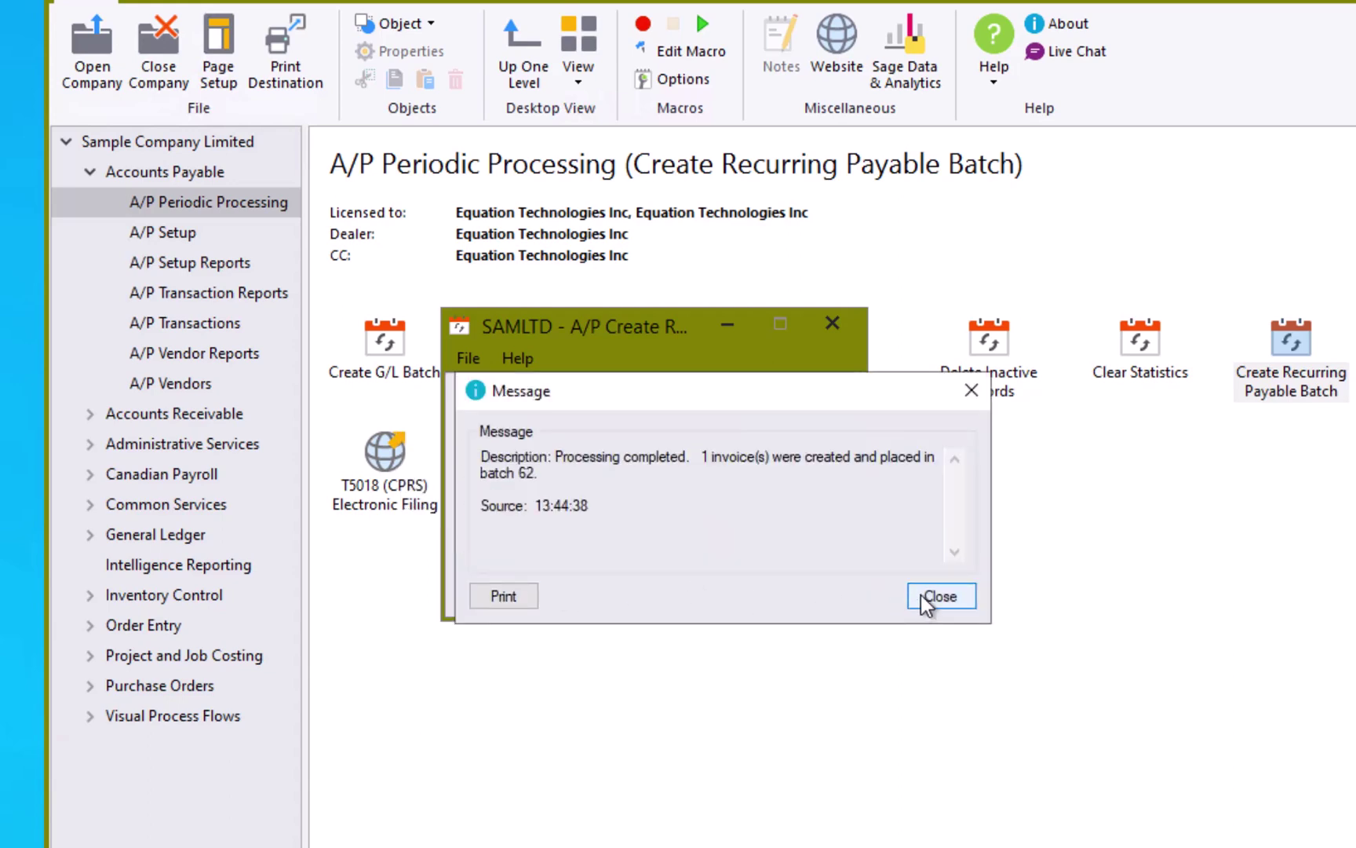
left_click(921, 594)
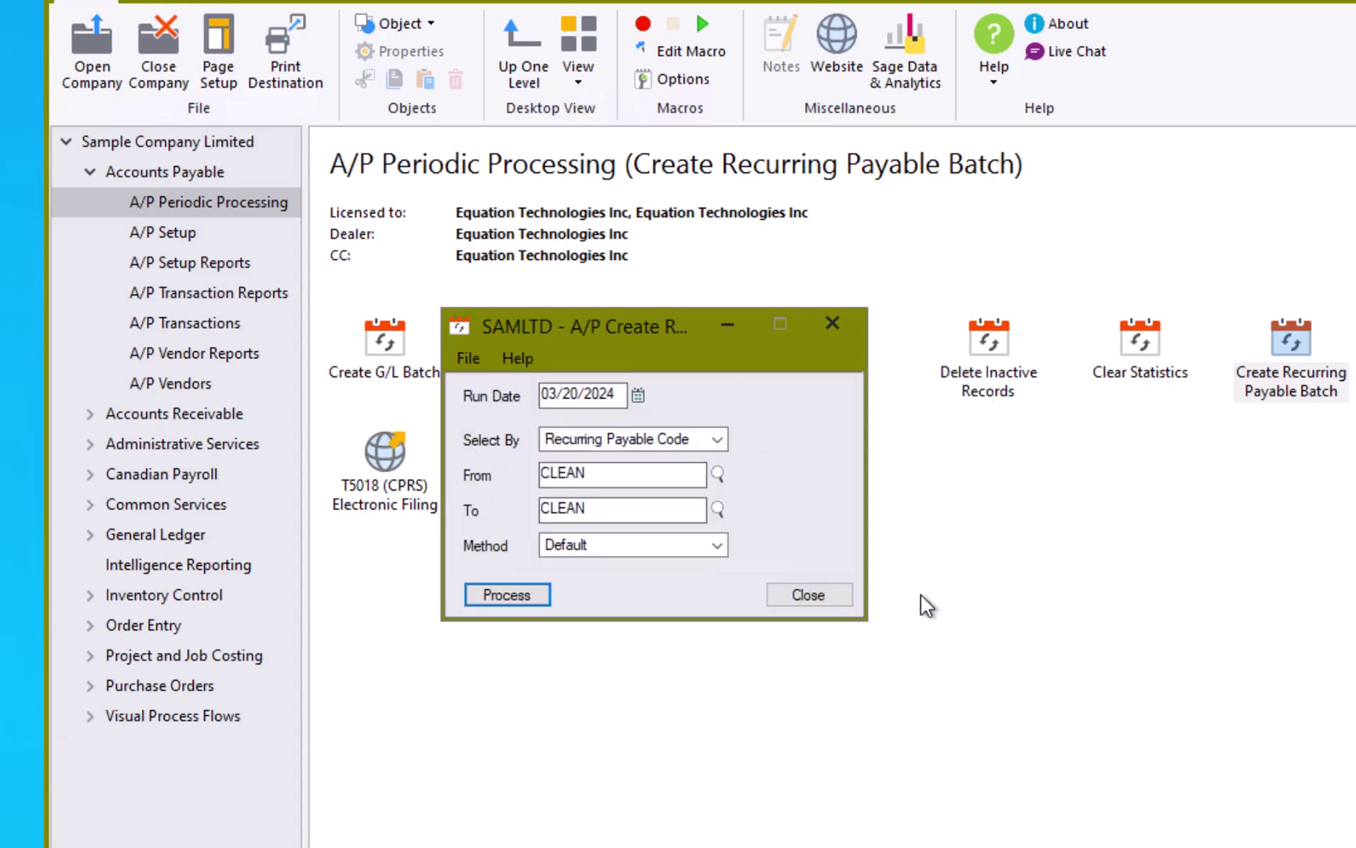
Step: Close the batch creation window and open the A/P Invoice Batch List showing batch 62
left_click(803, 590)
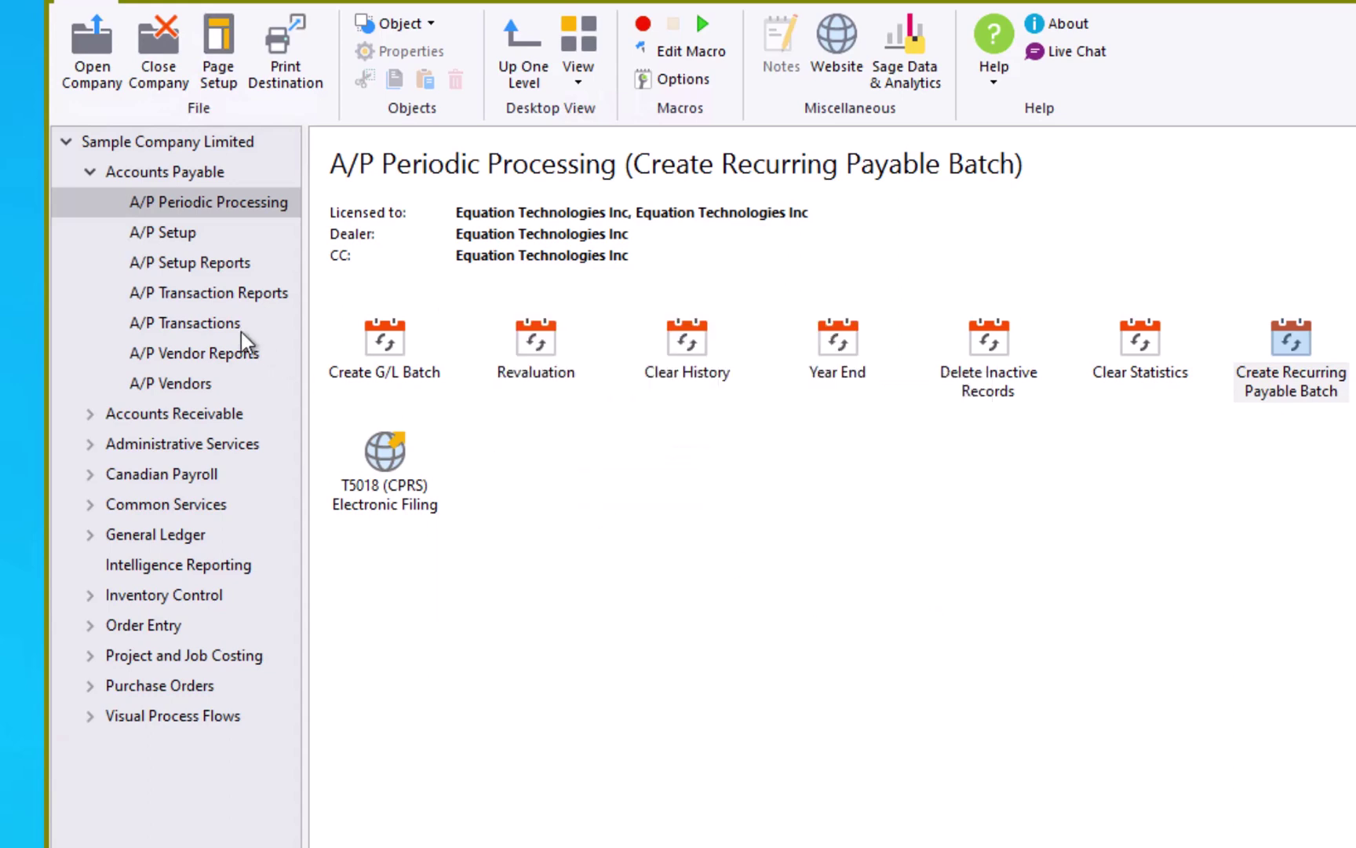
left_click(219, 317)
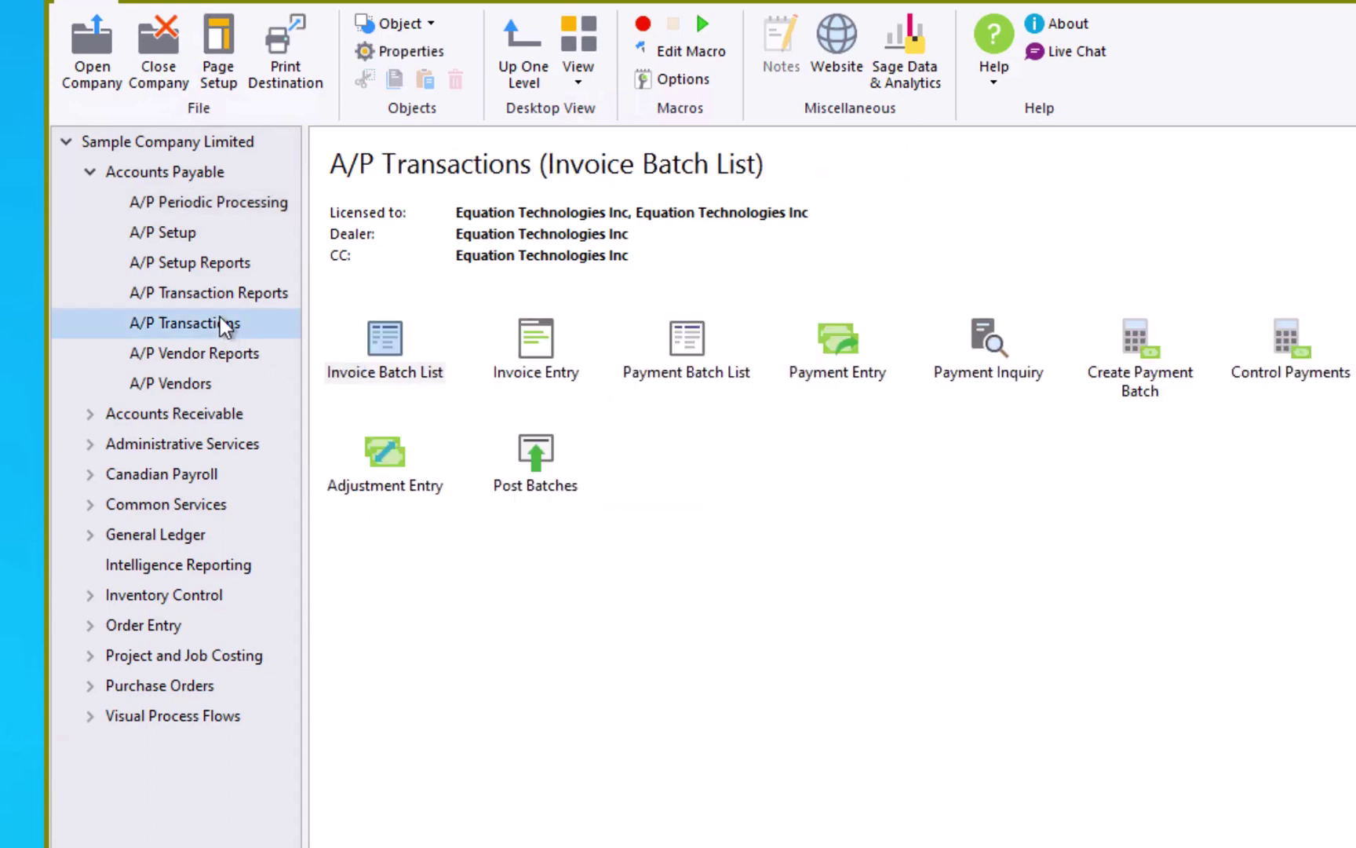
double_click(392, 340)
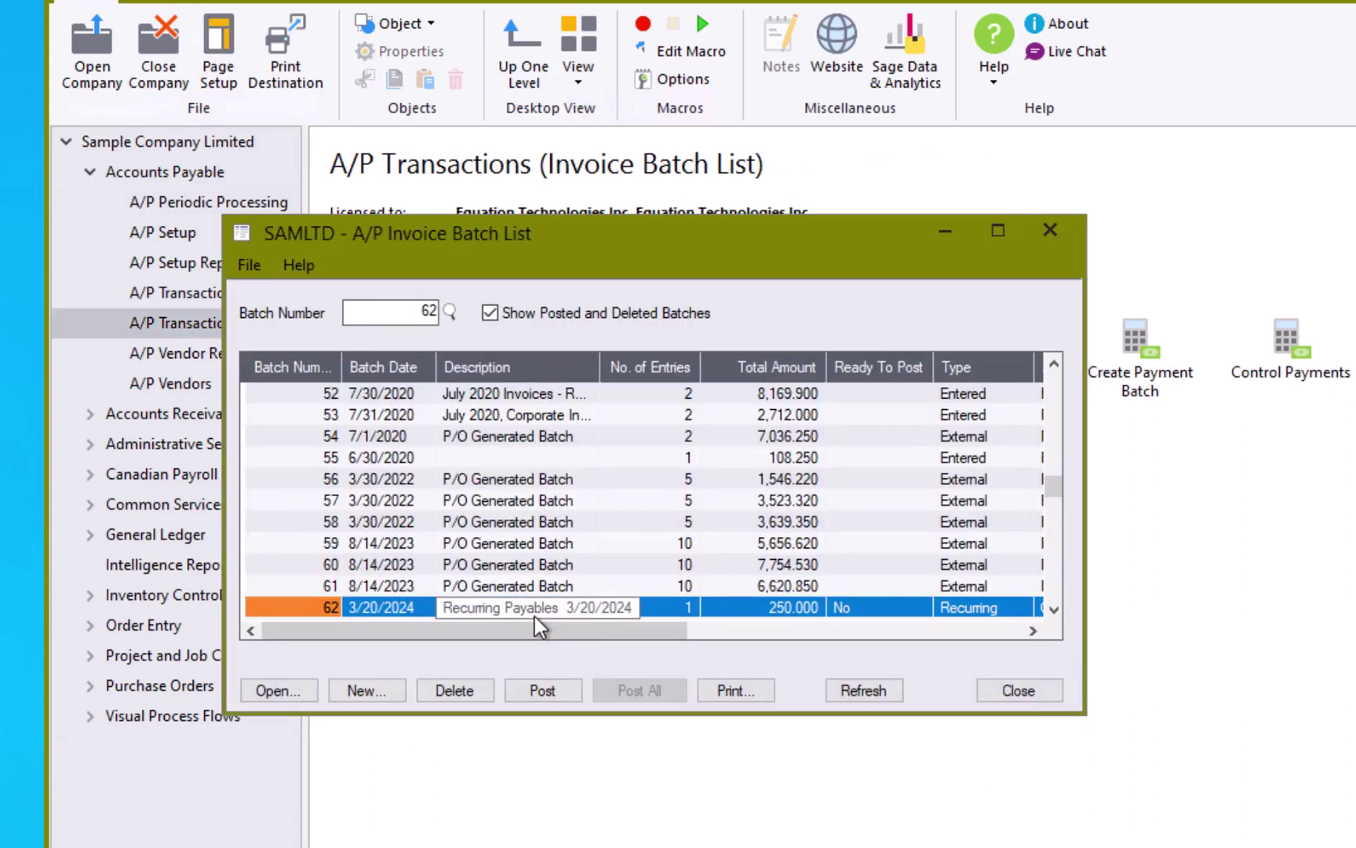
Step: Open batch 62 and review the Monthly Cleaning Bill invoice's document number and total
left_click(290, 694)
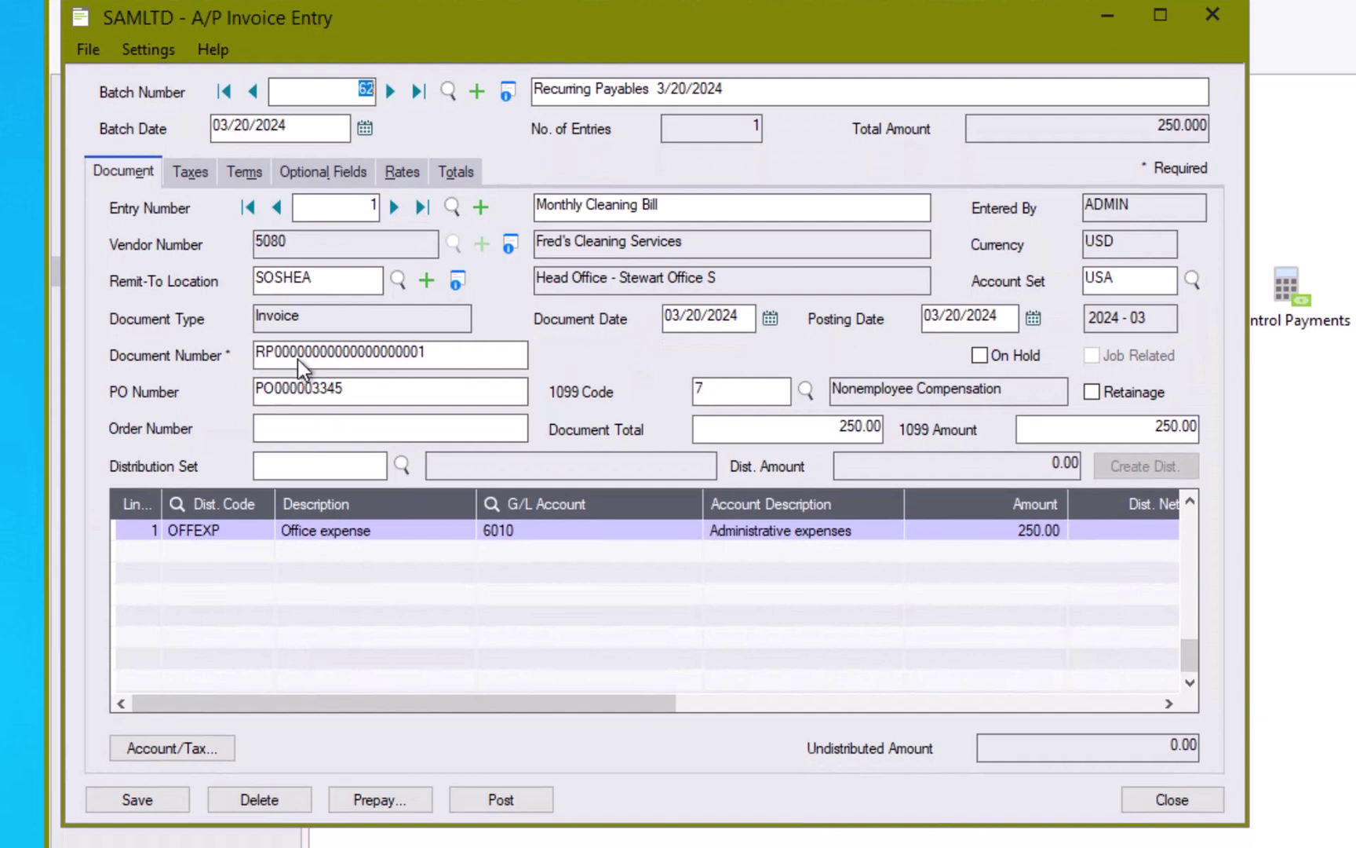
left_click(297, 360)
left_click(753, 429)
Step: Post batch 62 despite it not being ready, dismiss the results, and close Invoice Entry
left_click(503, 799)
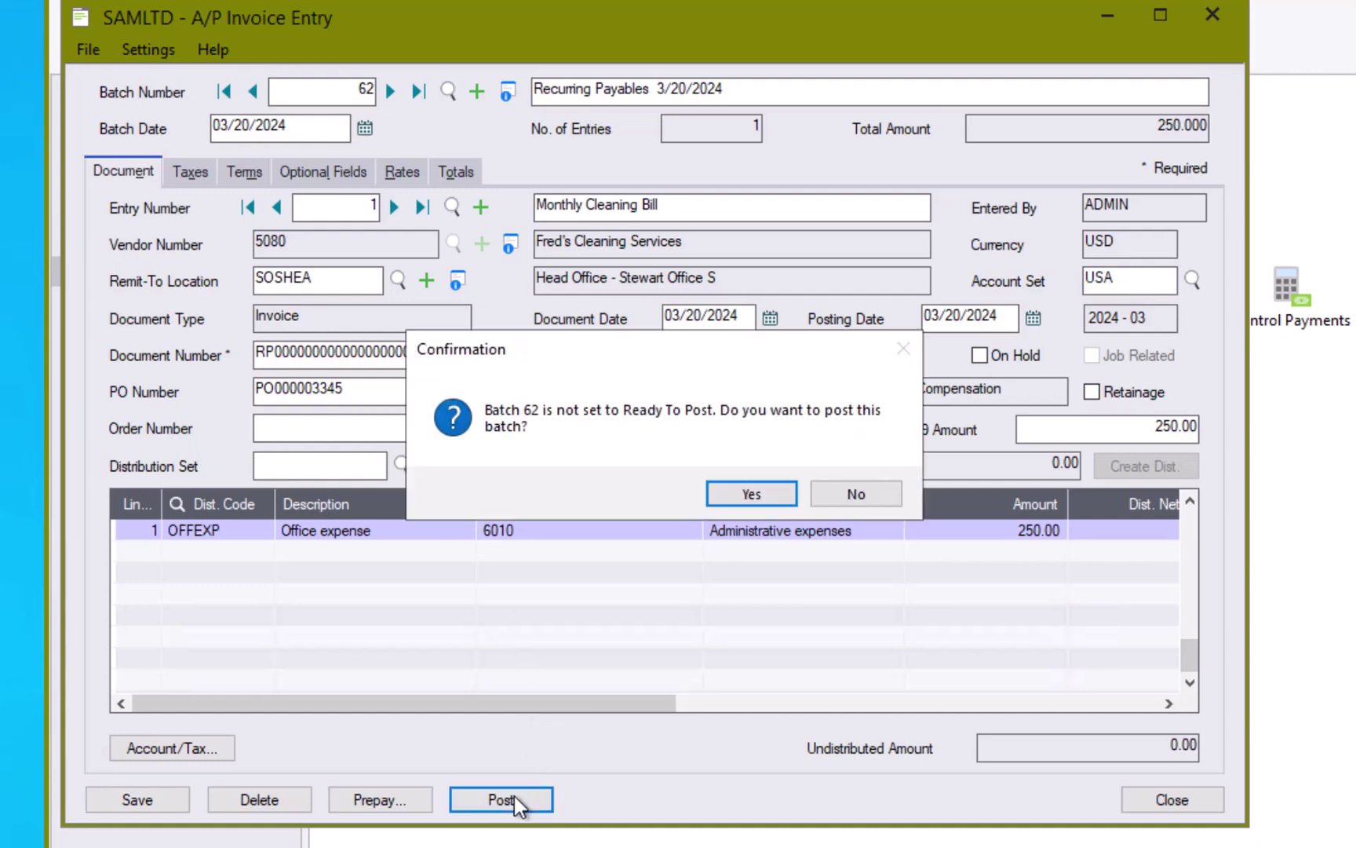
left_click(752, 494)
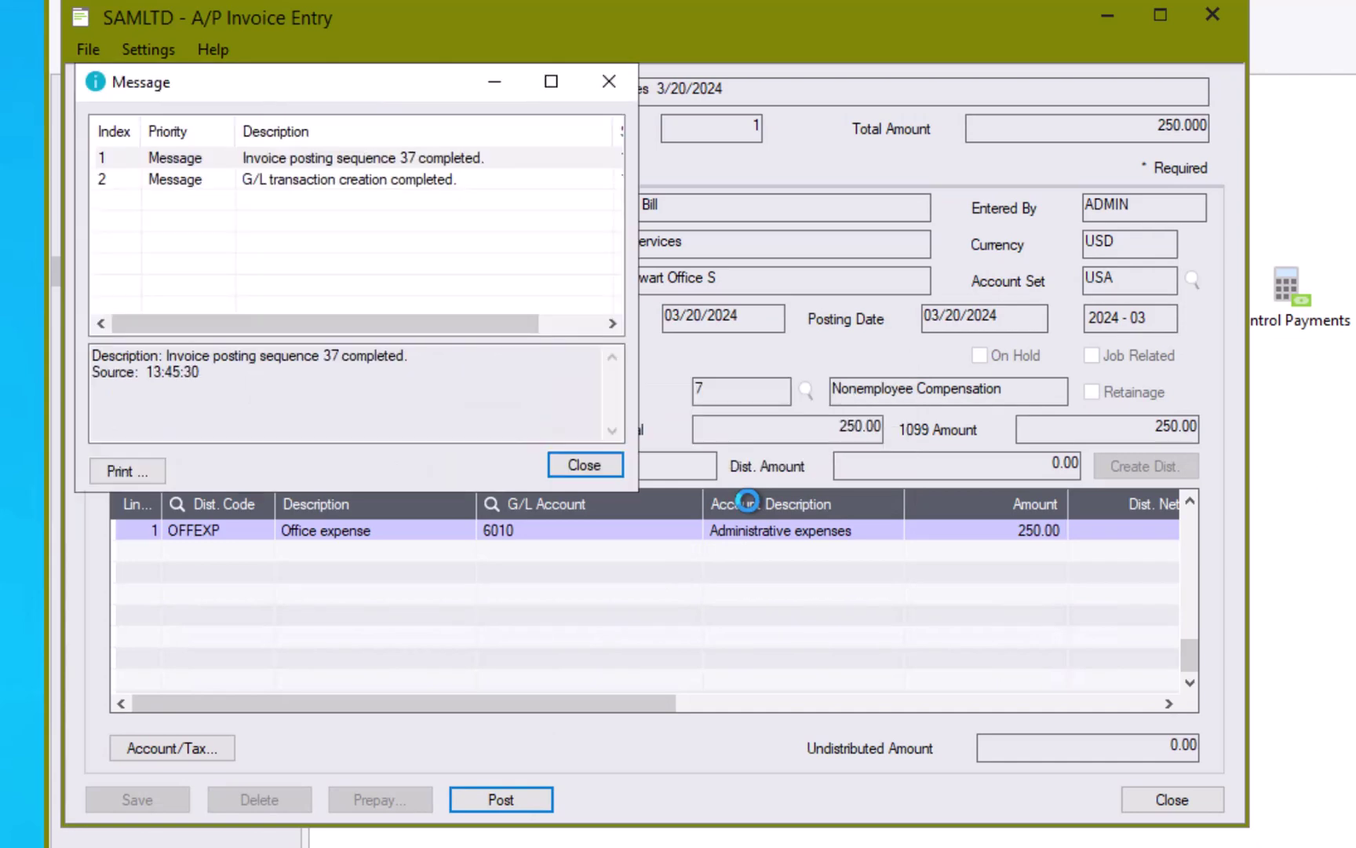
left_click(613, 468)
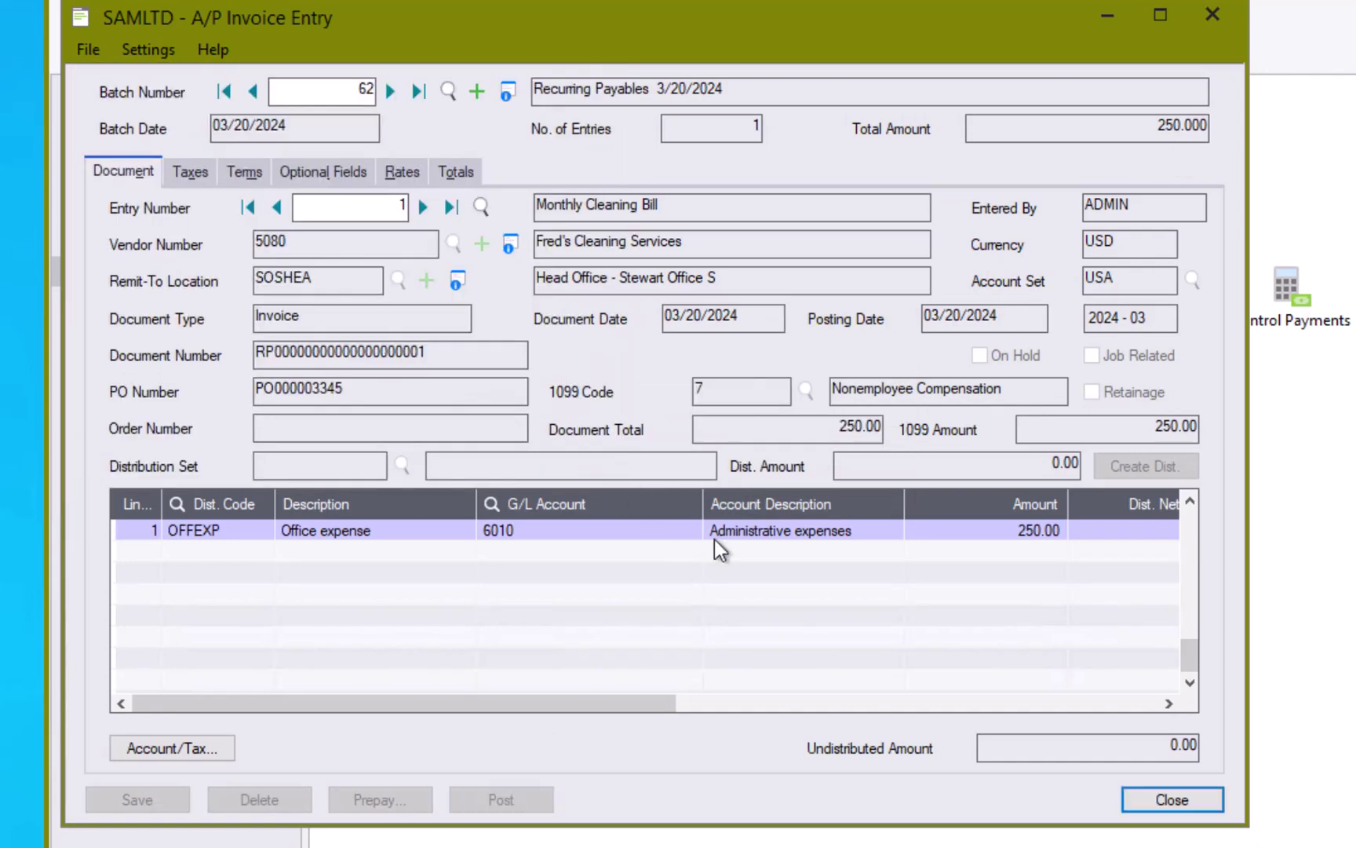
left_click(1165, 801)
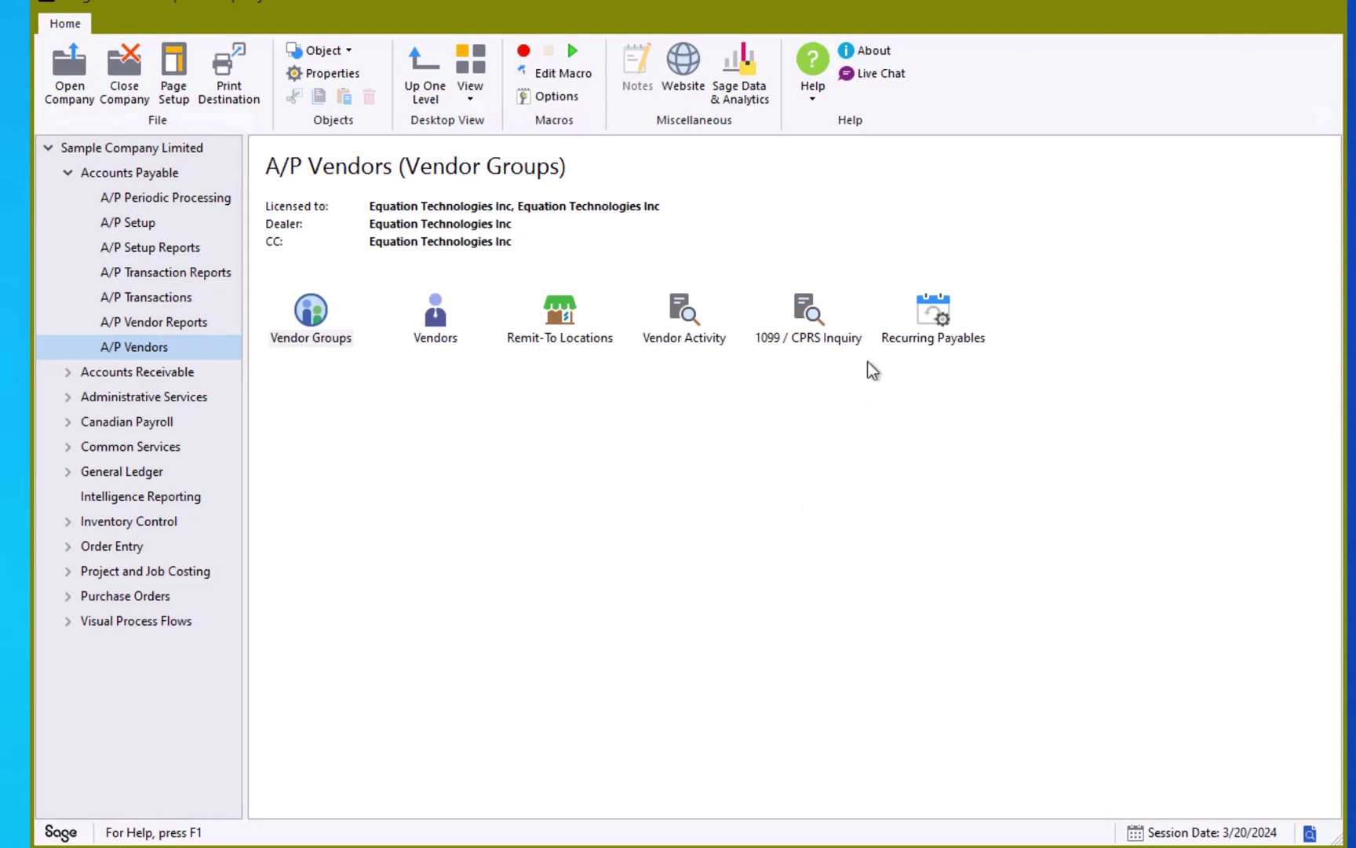
Step: Load the CLEAN recurring payable in Recurring Payables and bring up its Create Invoice options
left_click(931, 313)
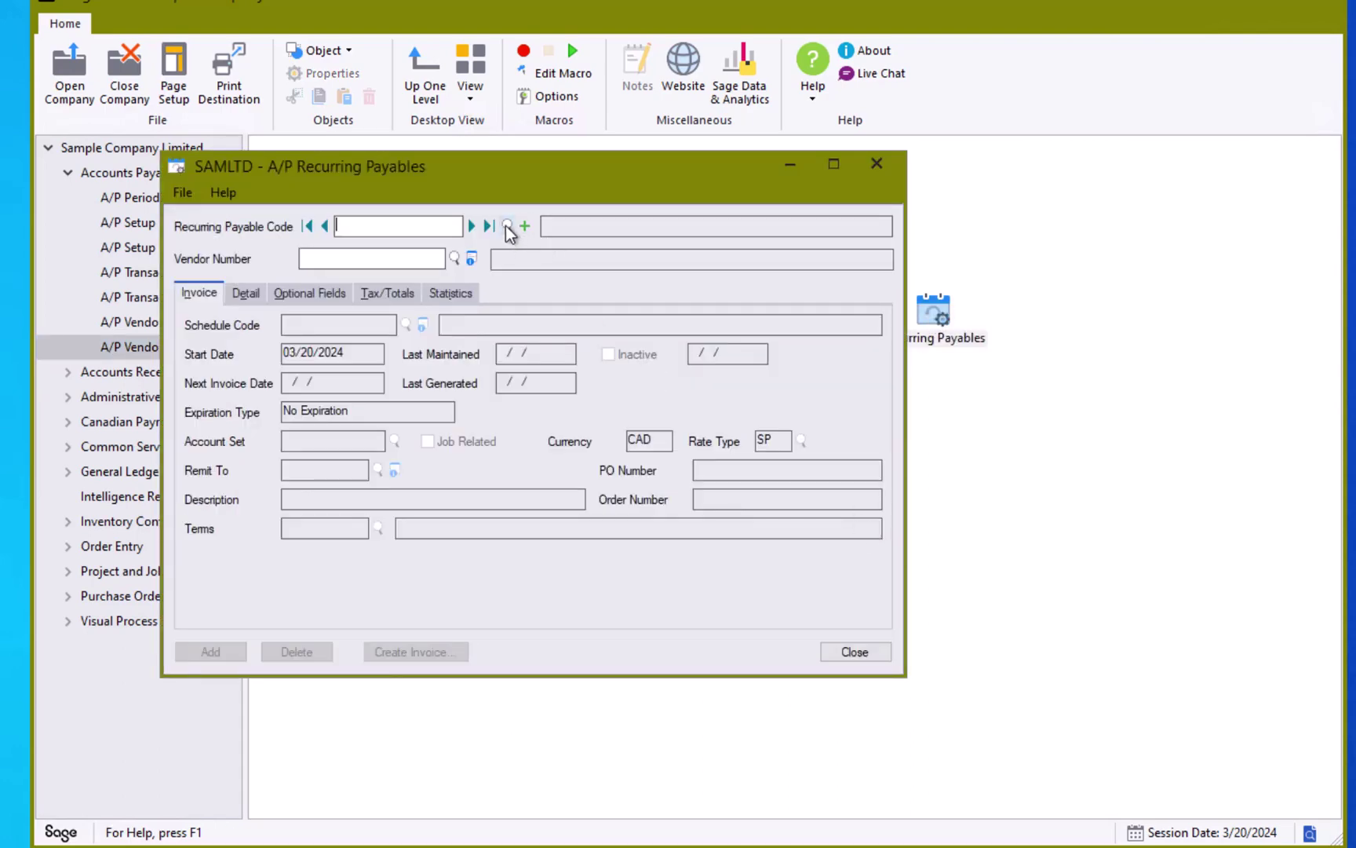
left_click(507, 226)
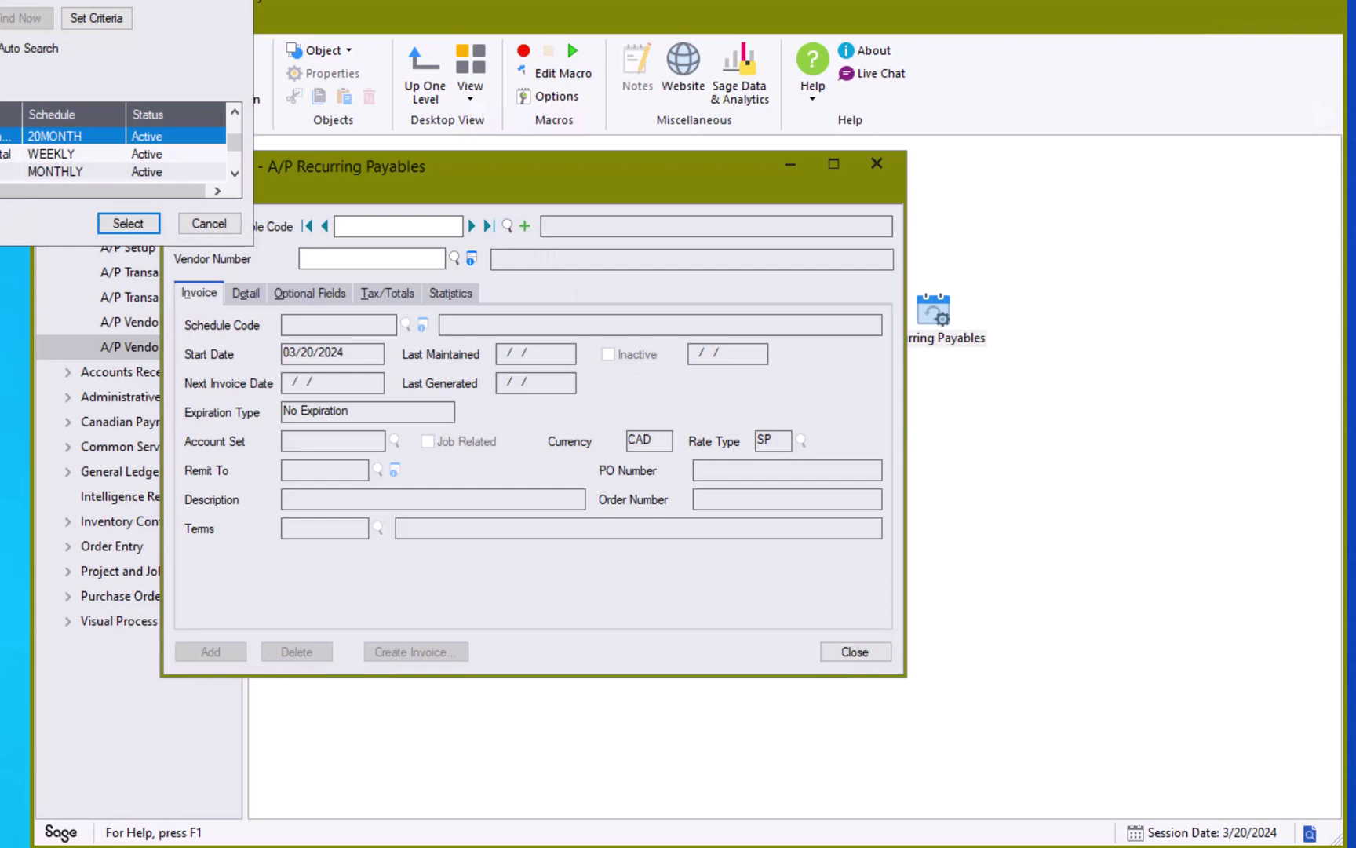
key("Return")
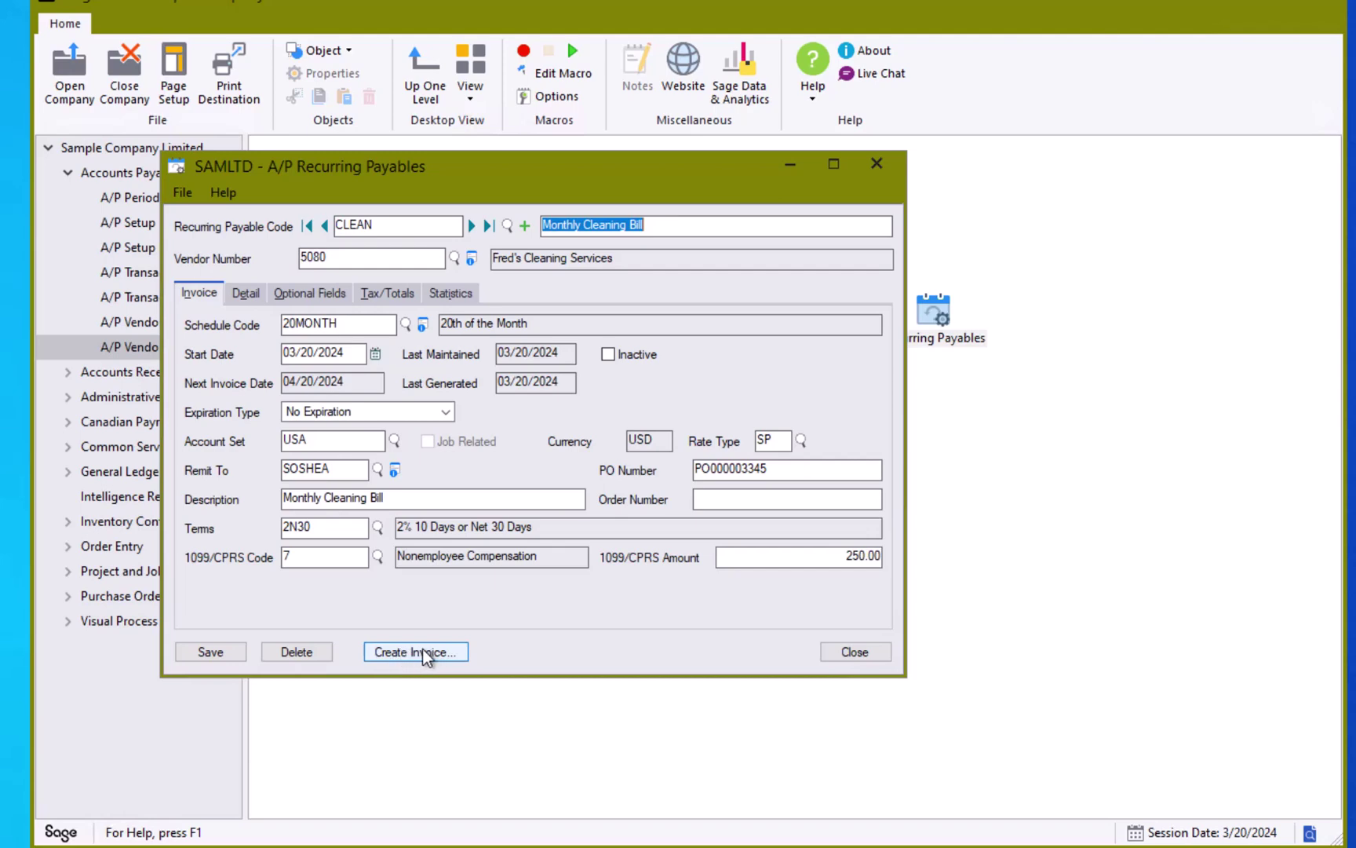
left_click(464, 652)
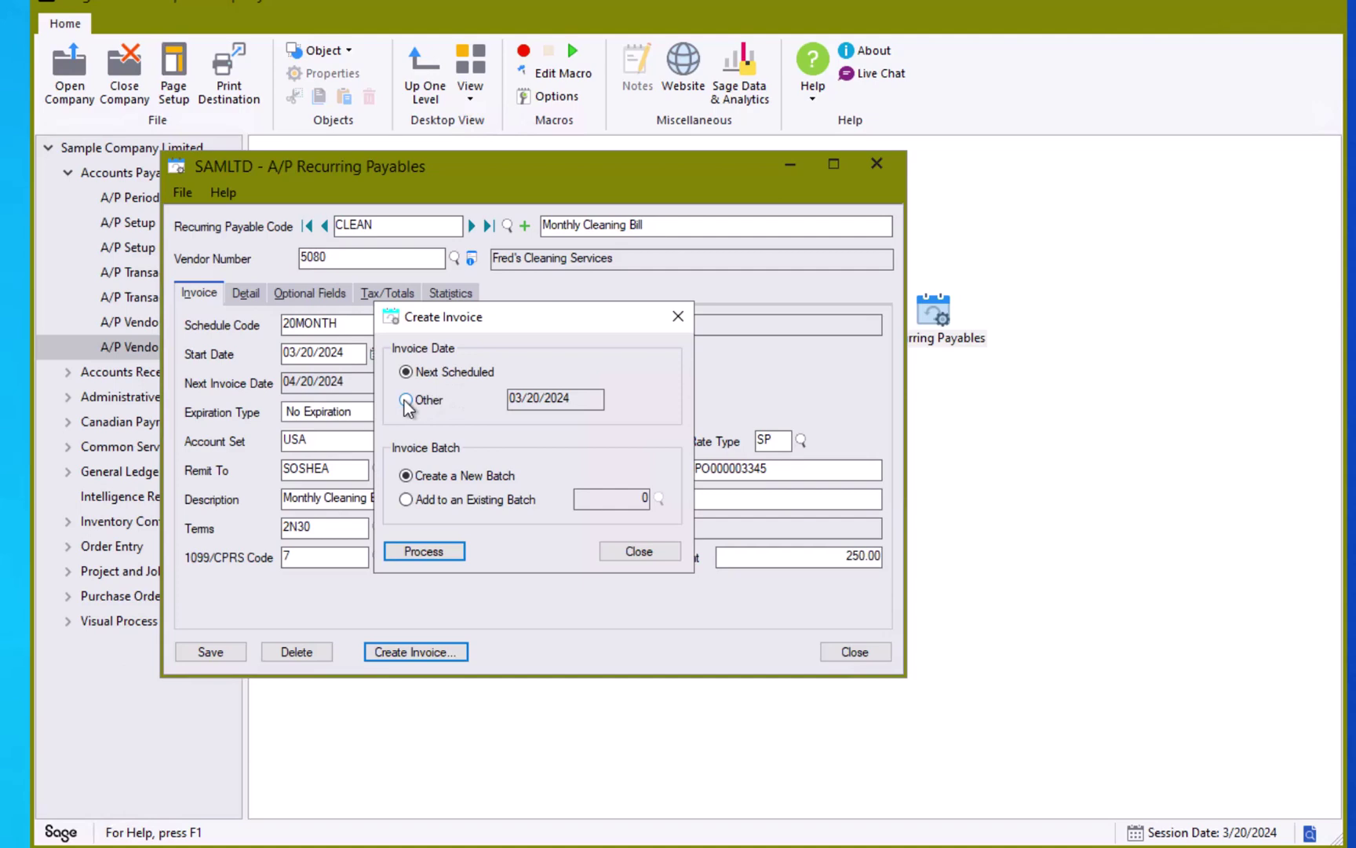
Step: Create a CLEAN invoice dated 03/20/2024 in a new batch, then close both windows
left_click(408, 400)
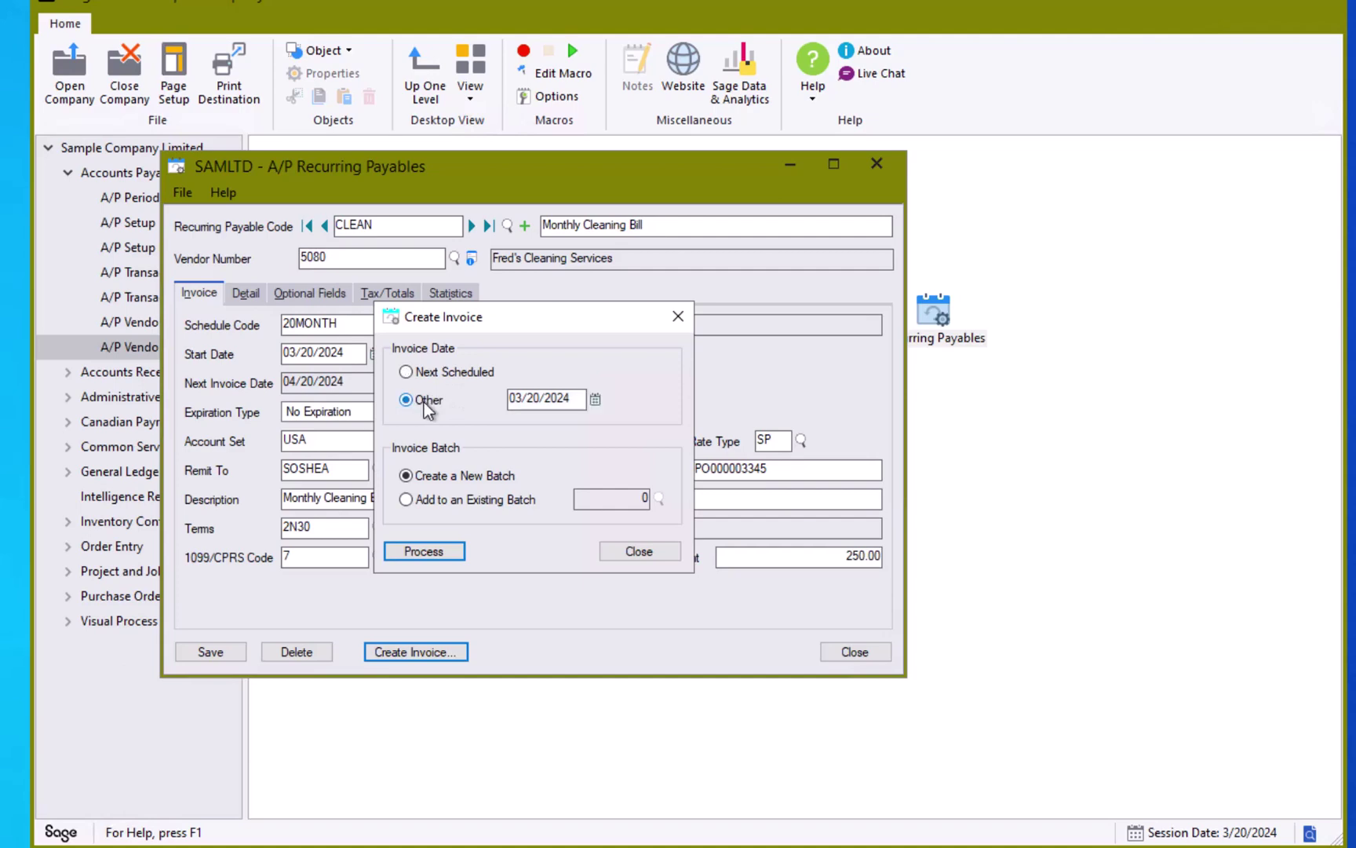
left_click(595, 399)
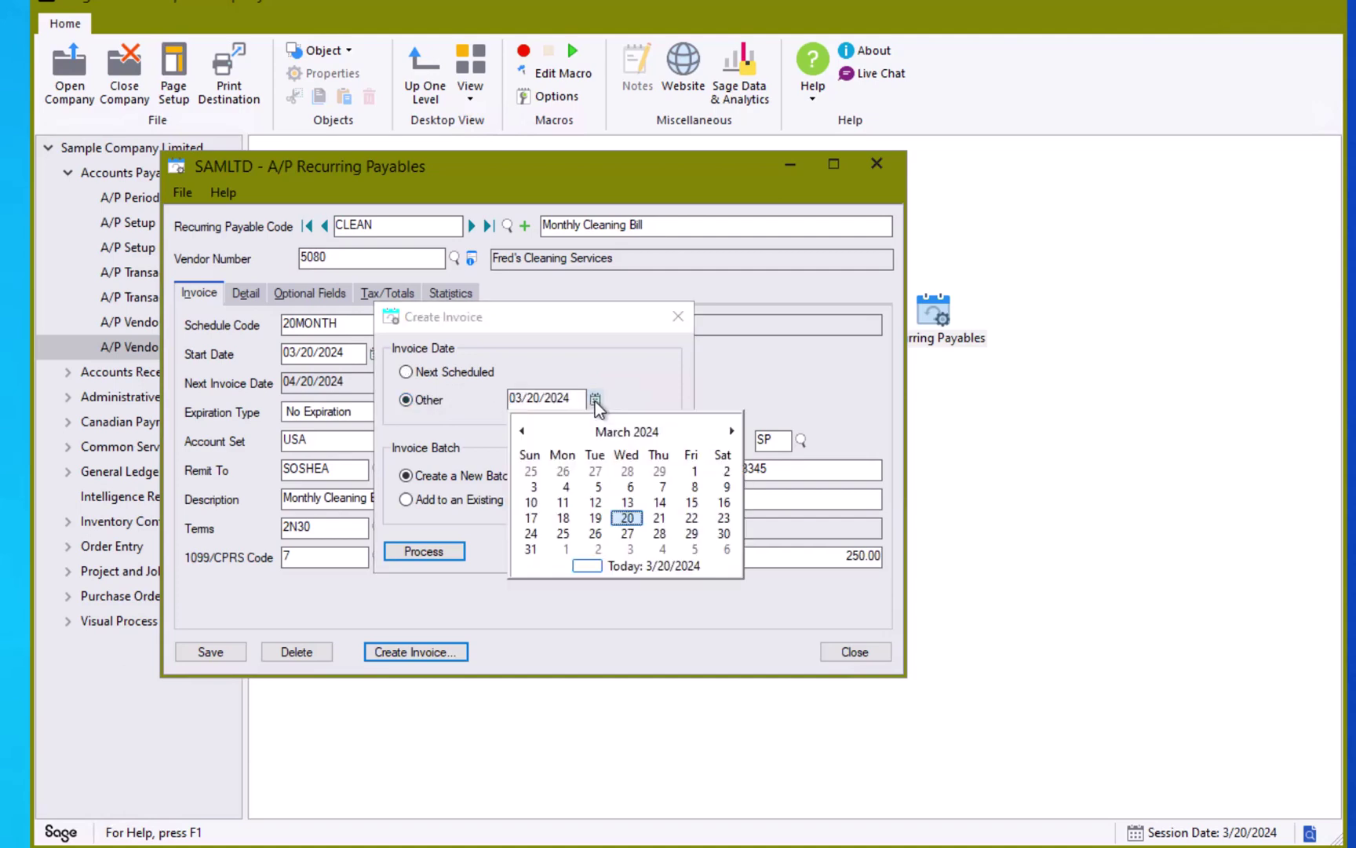
left_click(626, 520)
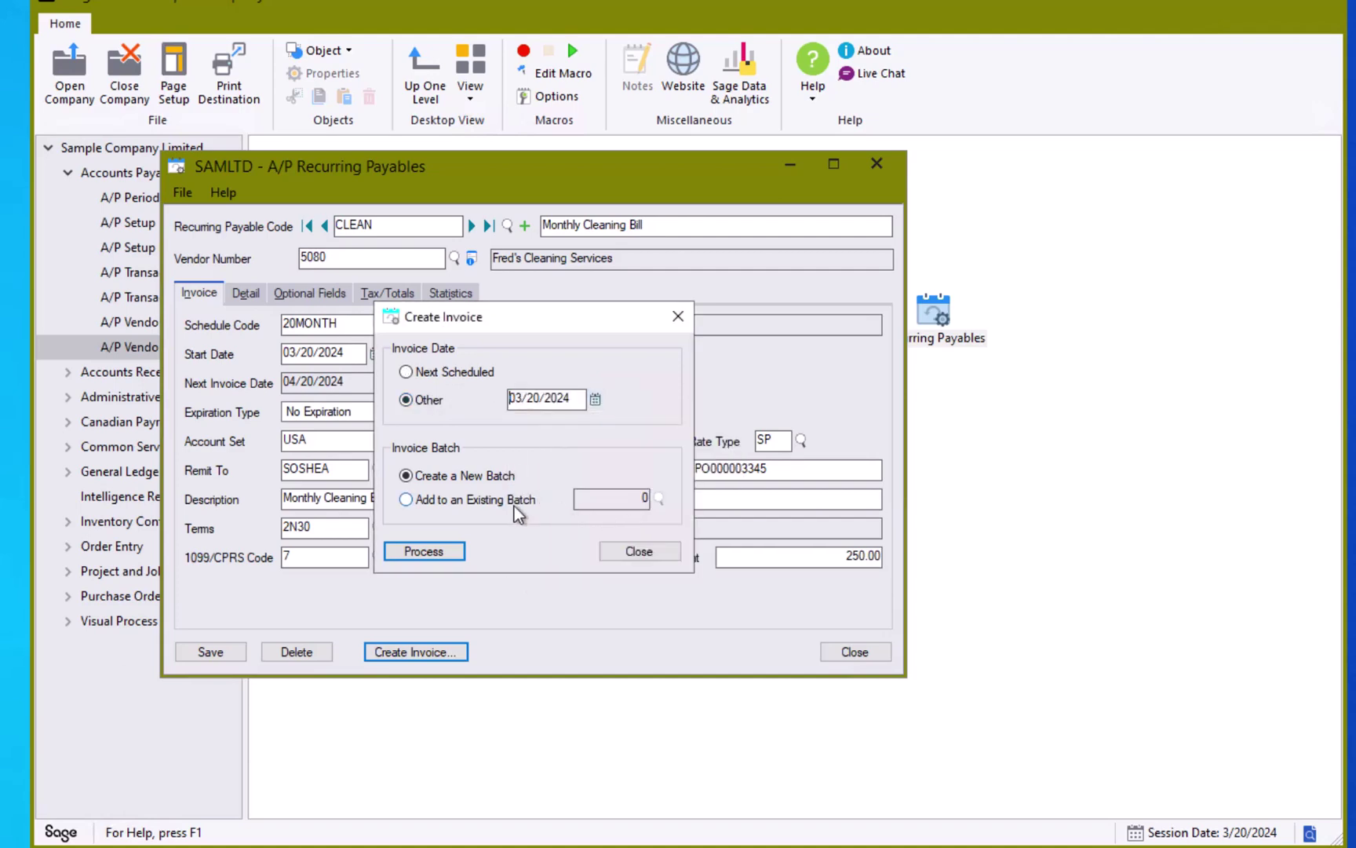
left_click(437, 554)
left_click(566, 388)
left_click(679, 318)
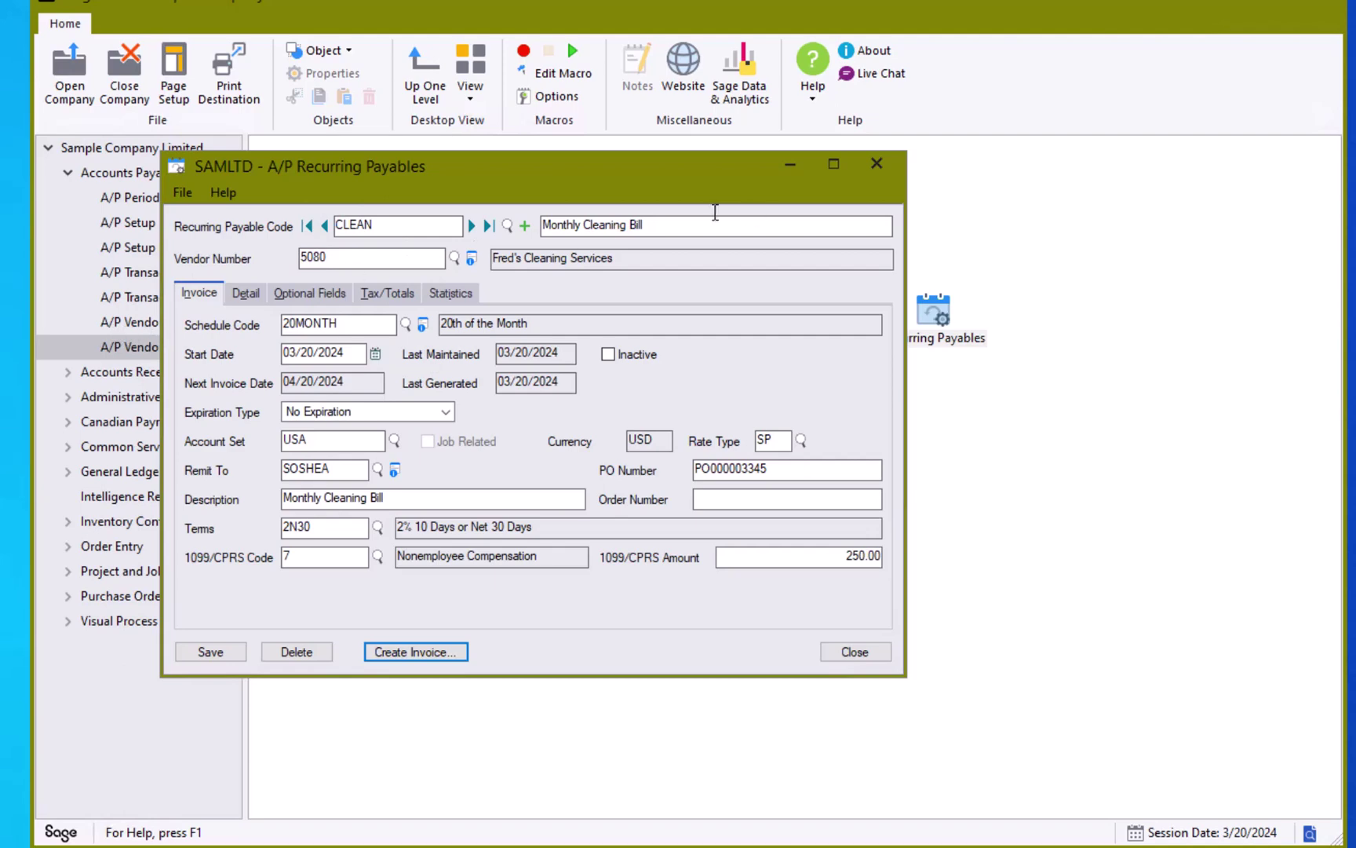
left_click(876, 163)
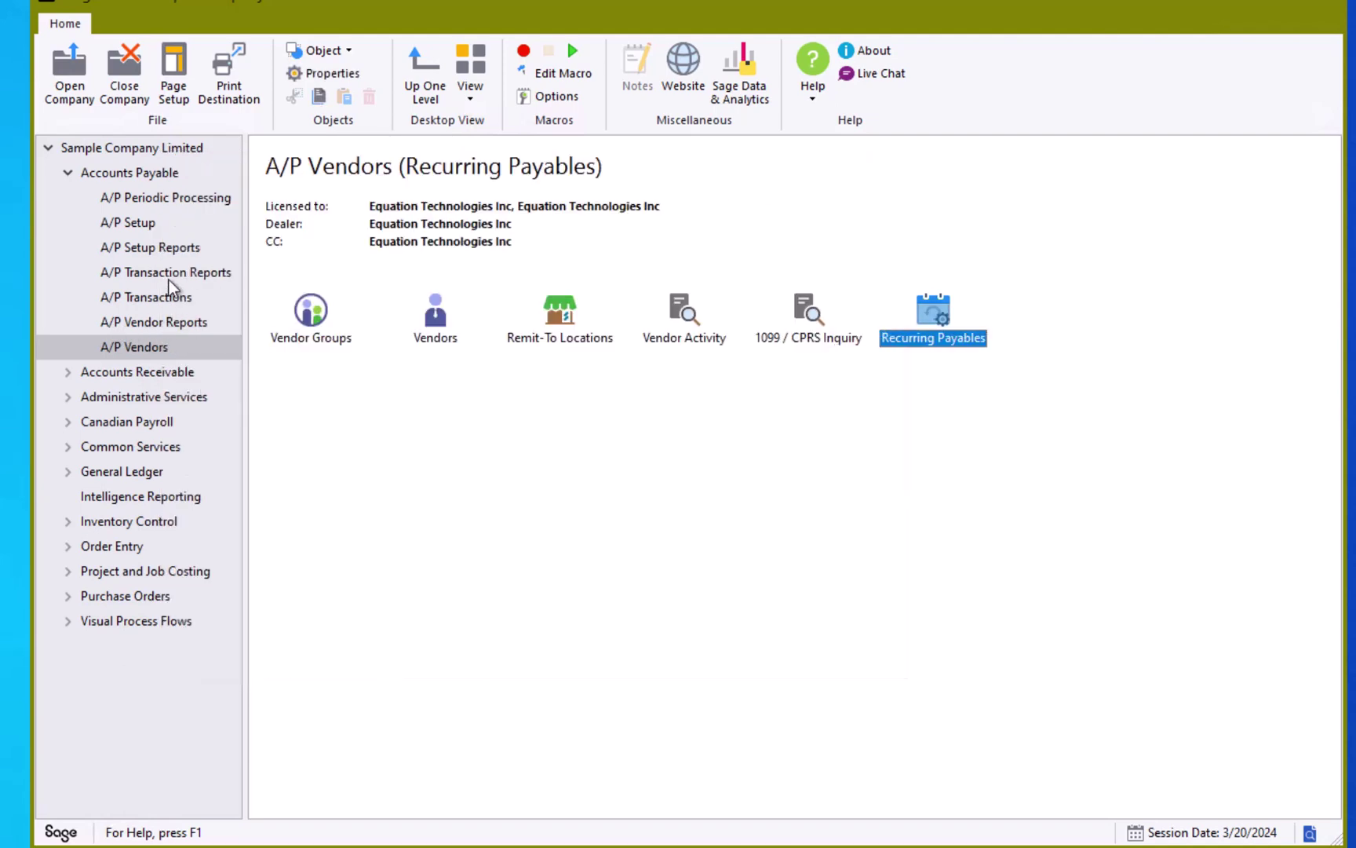
Step: Open the A/P Invoice Batch List, compare posted batch 62 with new batch 63, then close it
left_click(161, 297)
double_click(292, 314)
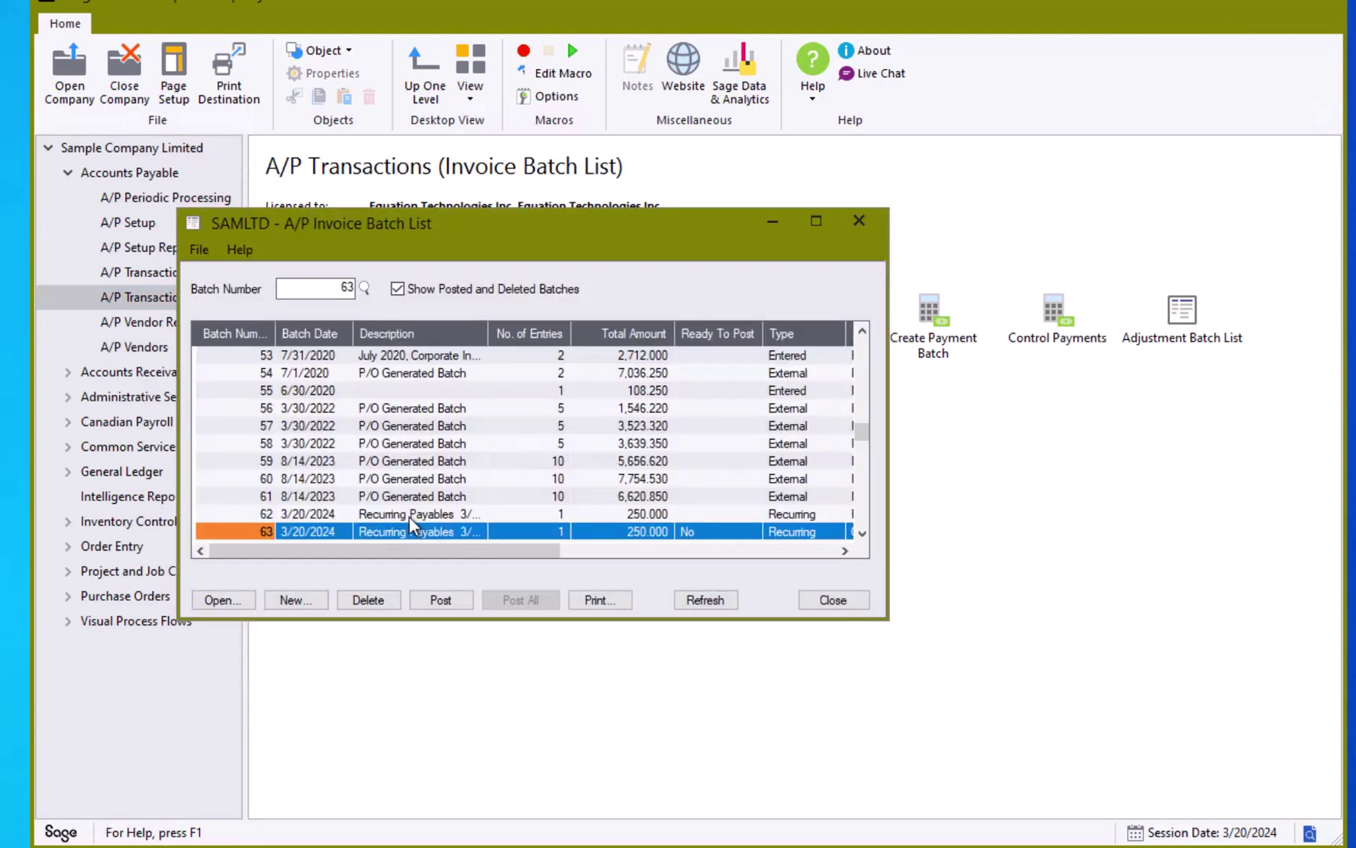
left_click(408, 513)
left_click(413, 534)
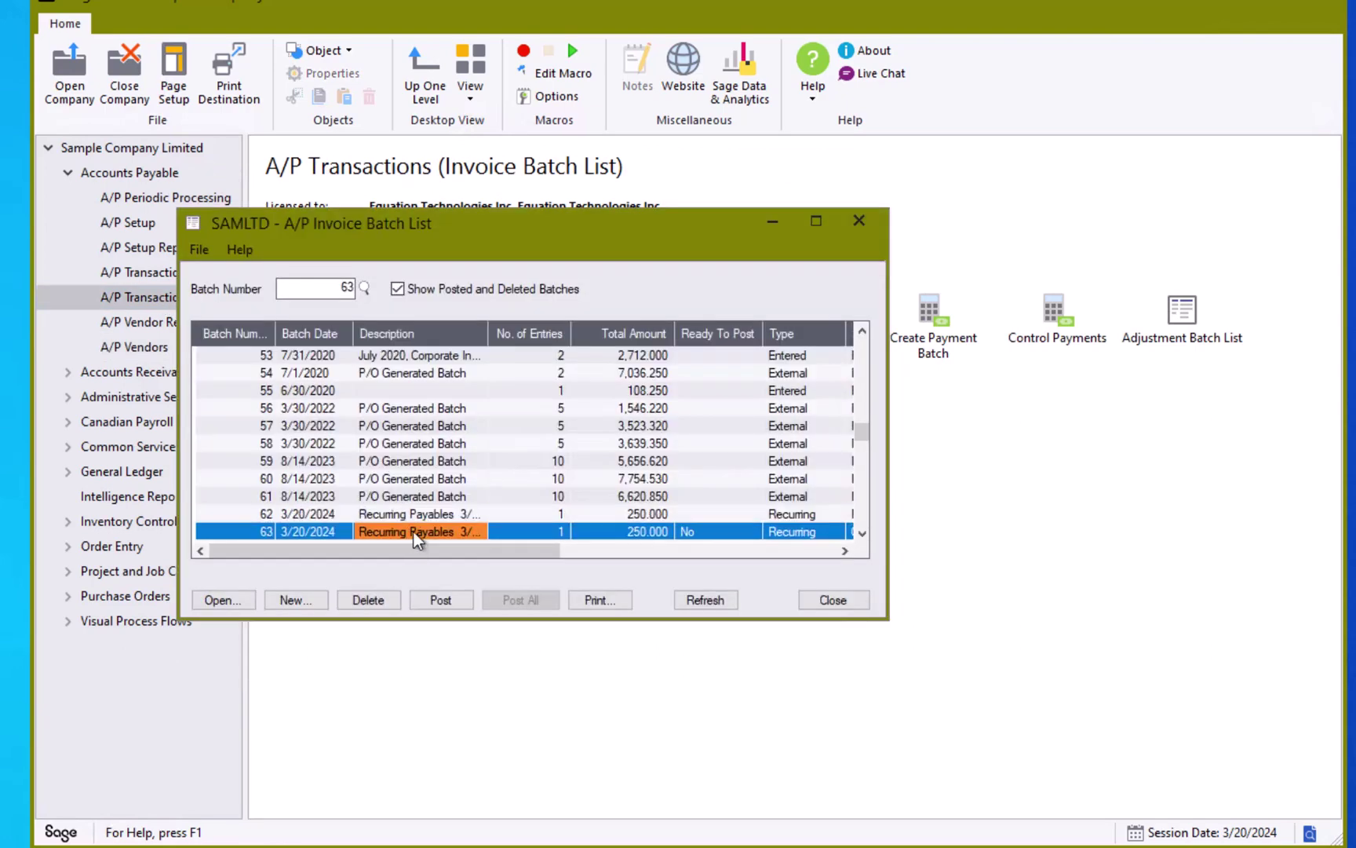
left_click(223, 601)
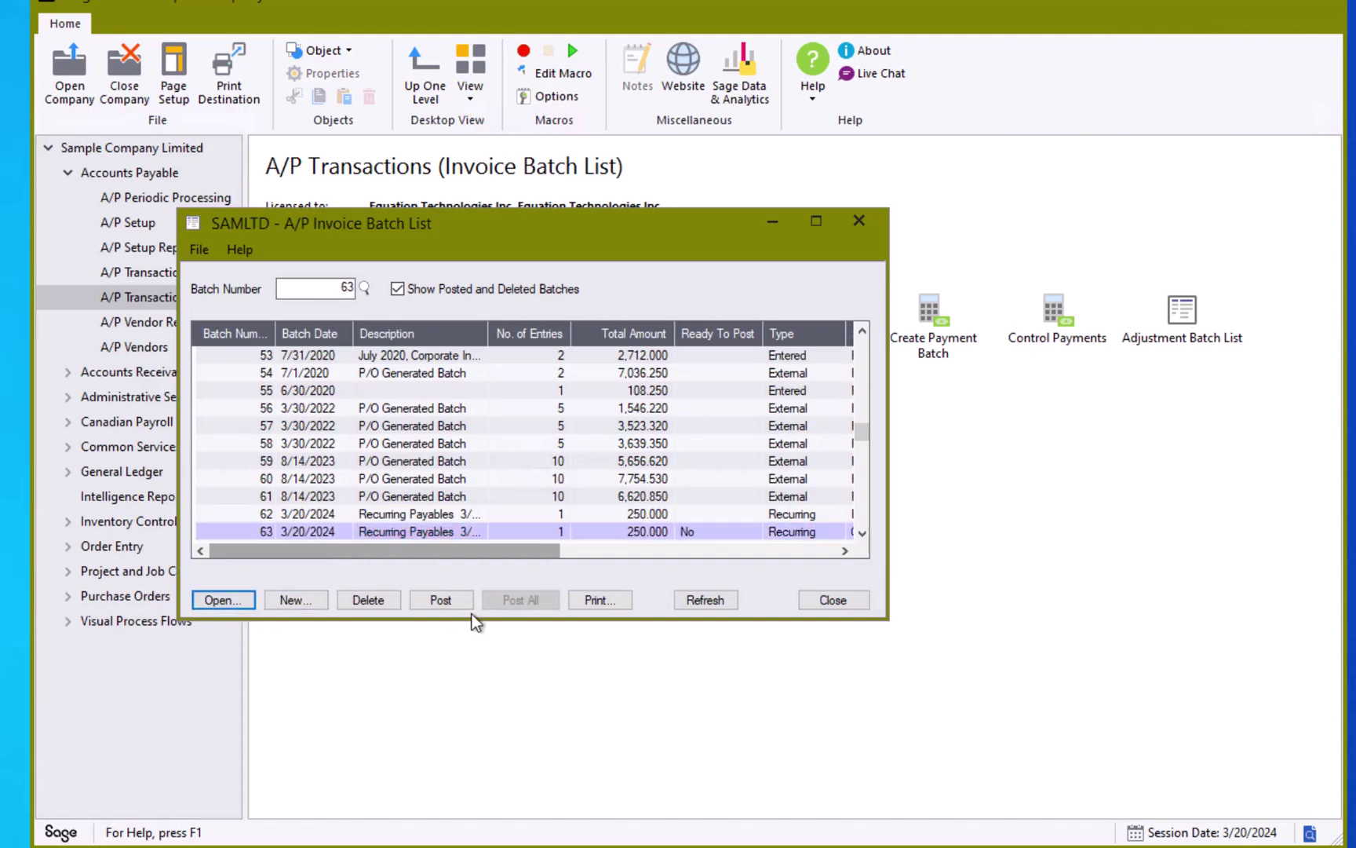